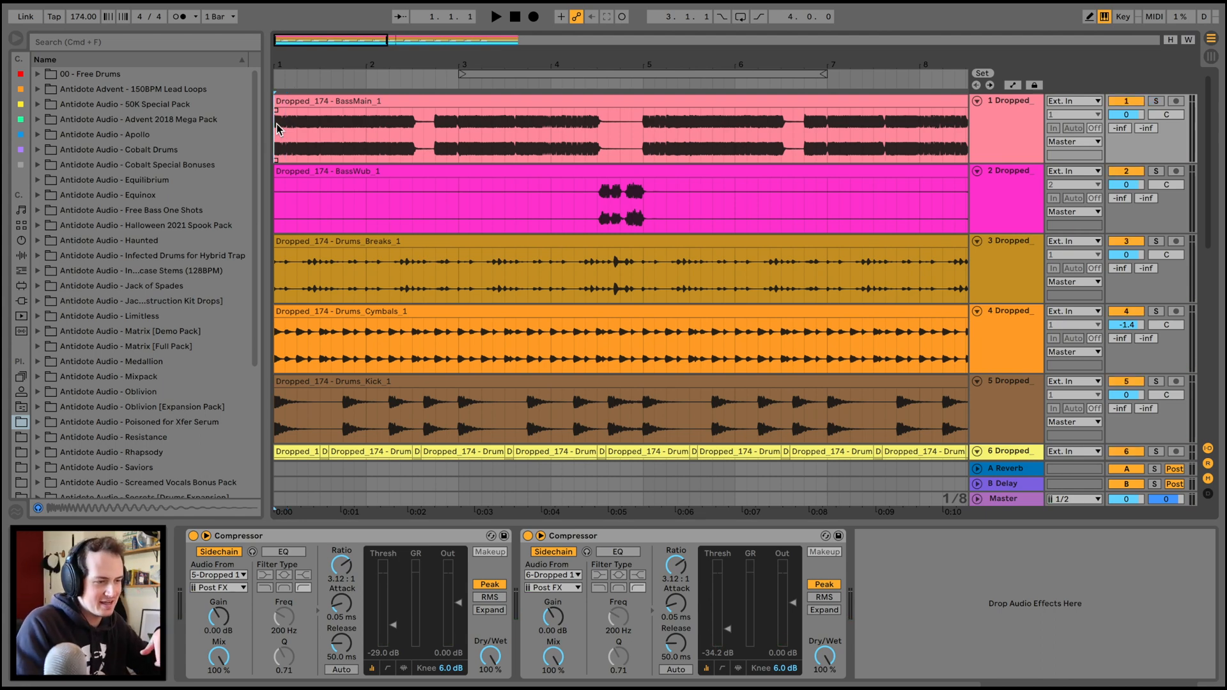
# - Split out the Drums_Breaks section from 15.2 to 16, loop it, and set its warp mode to Texture
pyautogui.press('space')
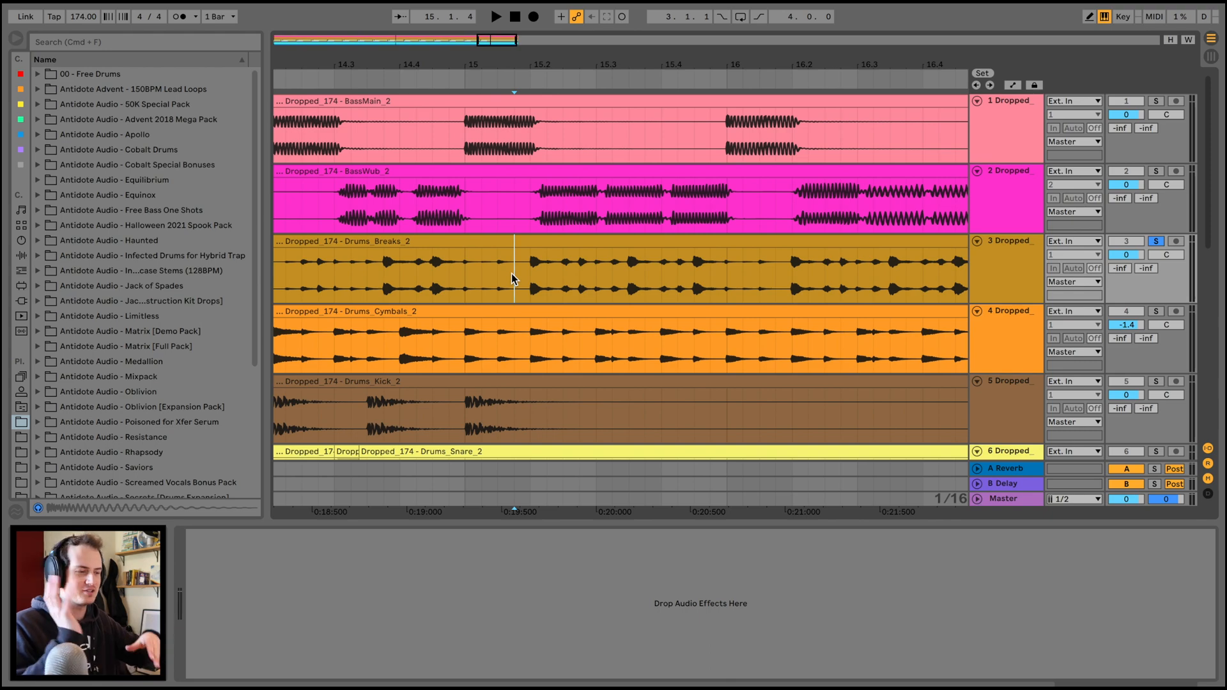
pyautogui.moveTo(530, 273); pyautogui.dragTo(727, 258)
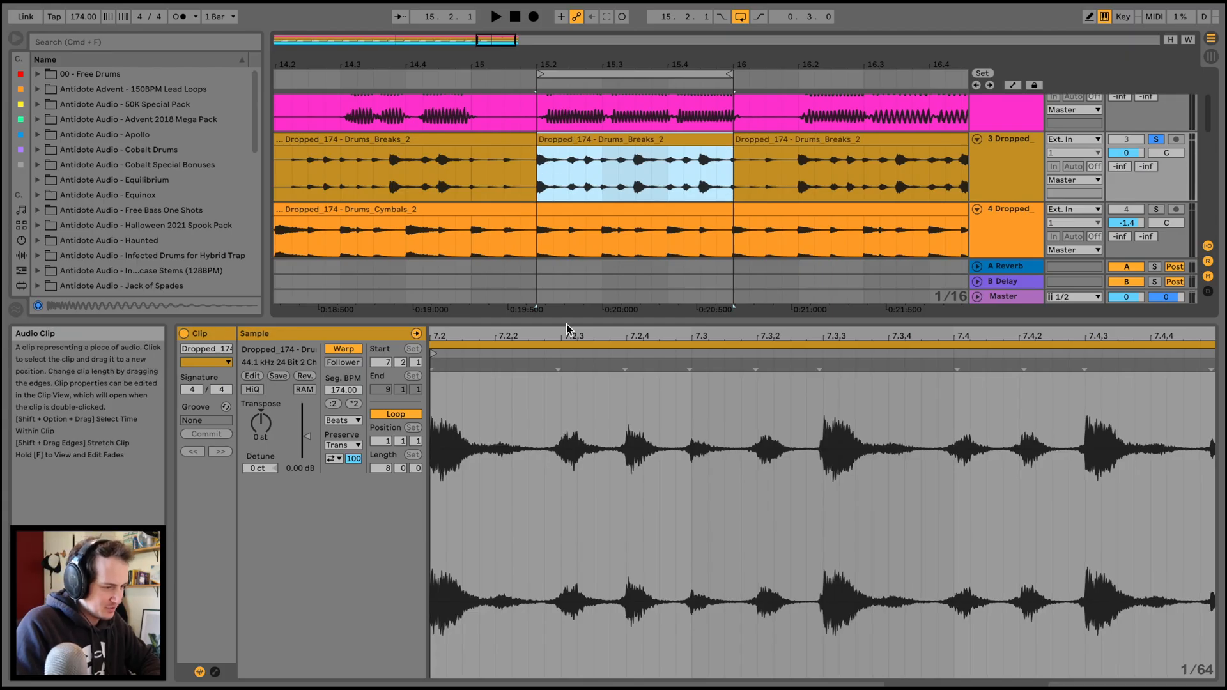
pyautogui.moveTo(585, 336); pyautogui.dragTo(605, 312)
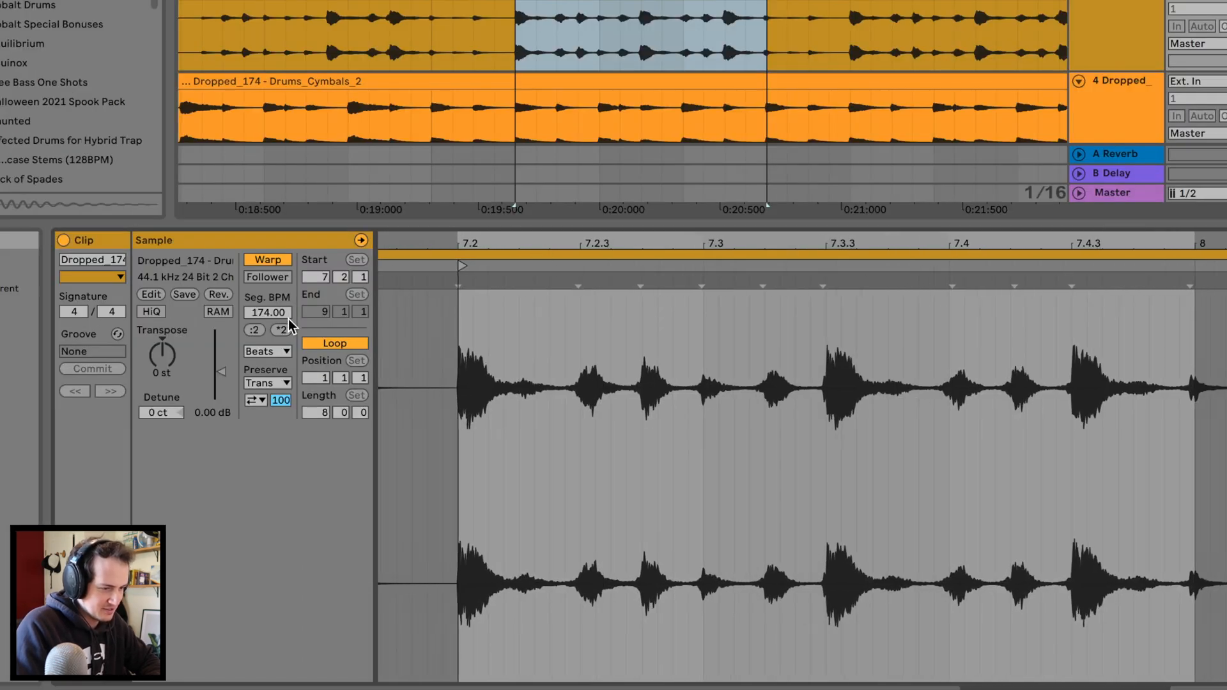
pyautogui.click(258, 354)
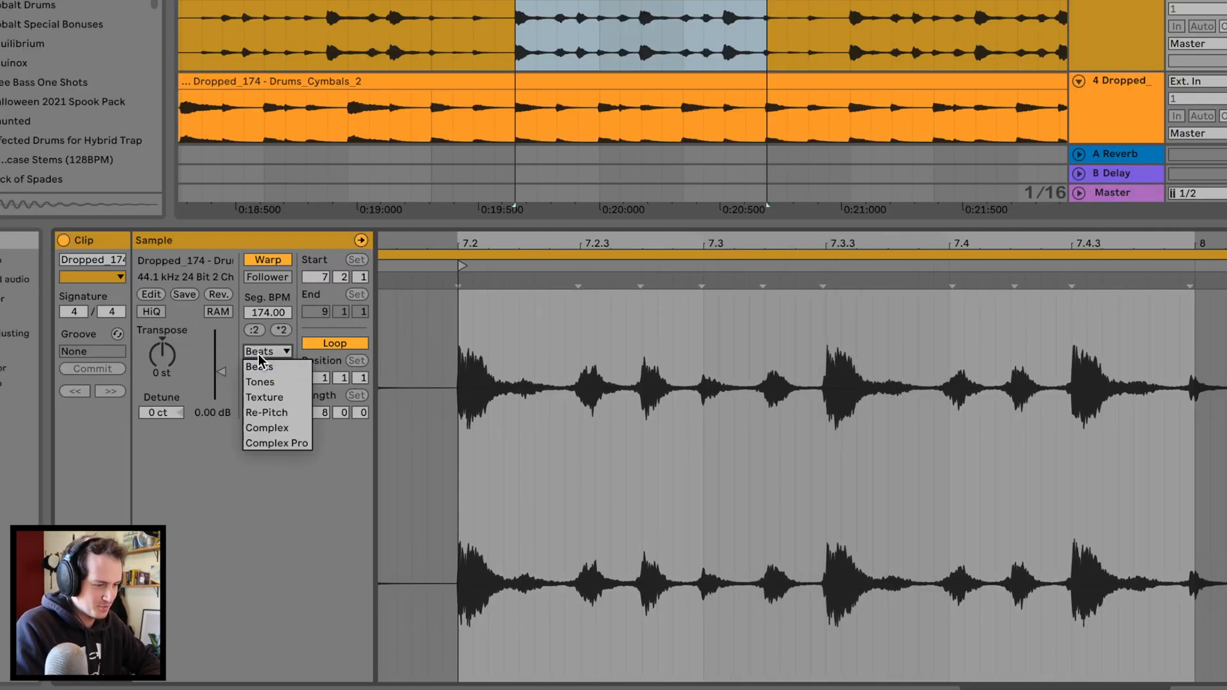
pyautogui.click(274, 398)
# - Add warp markers on the break clip's transients from 7.2 to bar 8
pyautogui.click(578, 284)
pyautogui.doubleClick(640, 279)
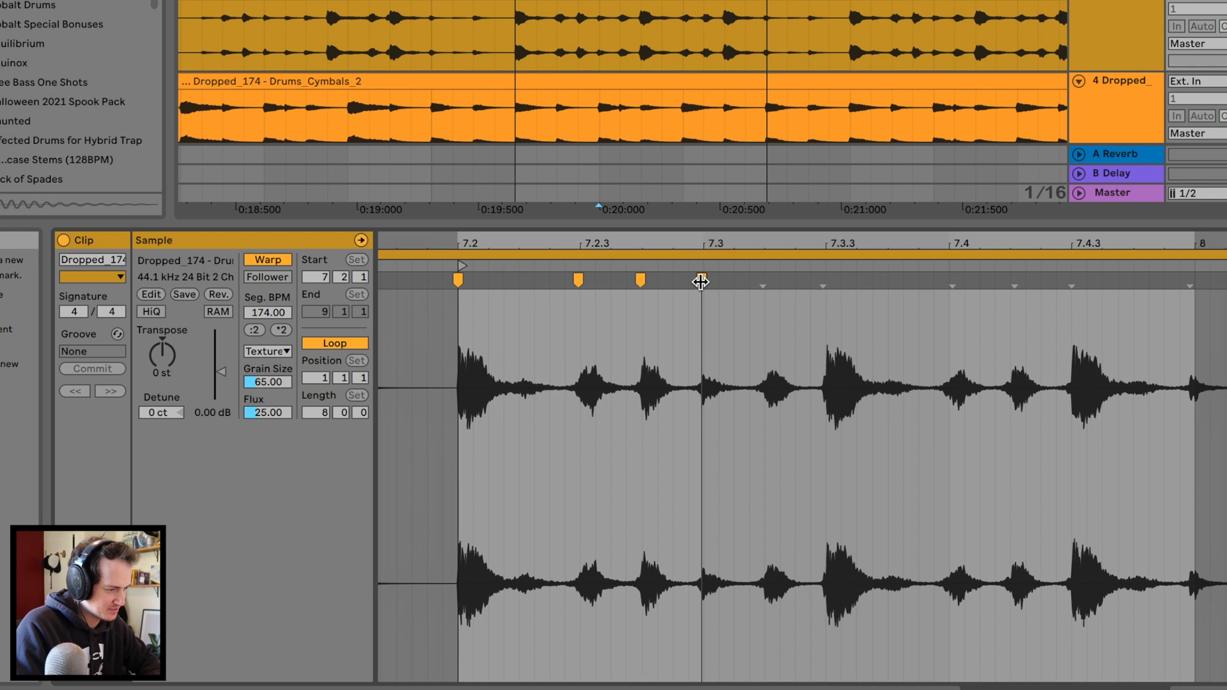
pyautogui.doubleClick(701, 279)
pyautogui.doubleClick(762, 280)
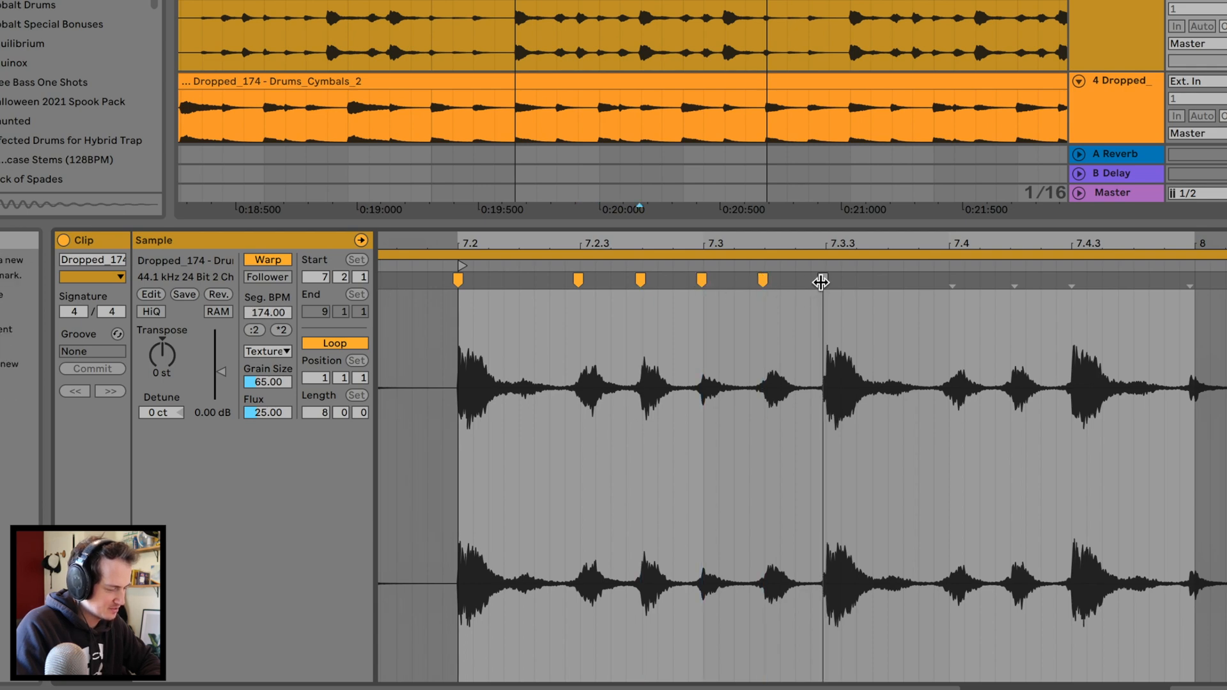
pyautogui.doubleClick(953, 279)
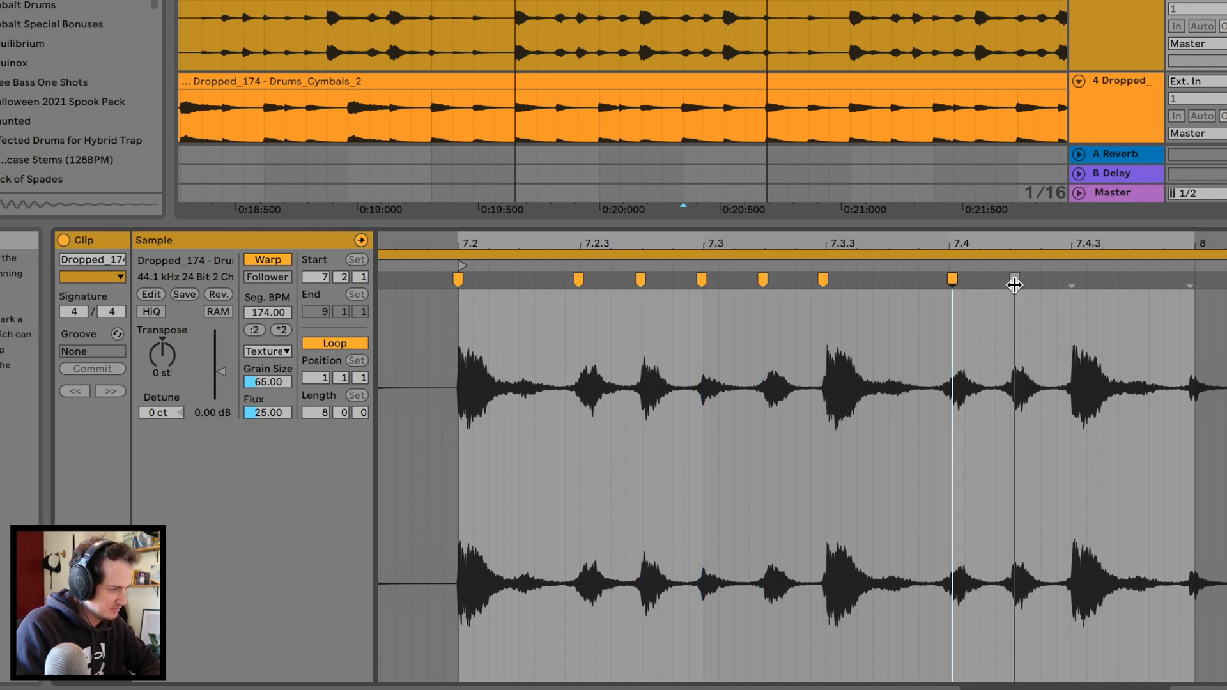
pyautogui.doubleClick(1014, 279)
pyautogui.doubleClick(1071, 279)
pyautogui.doubleClick(1195, 280)
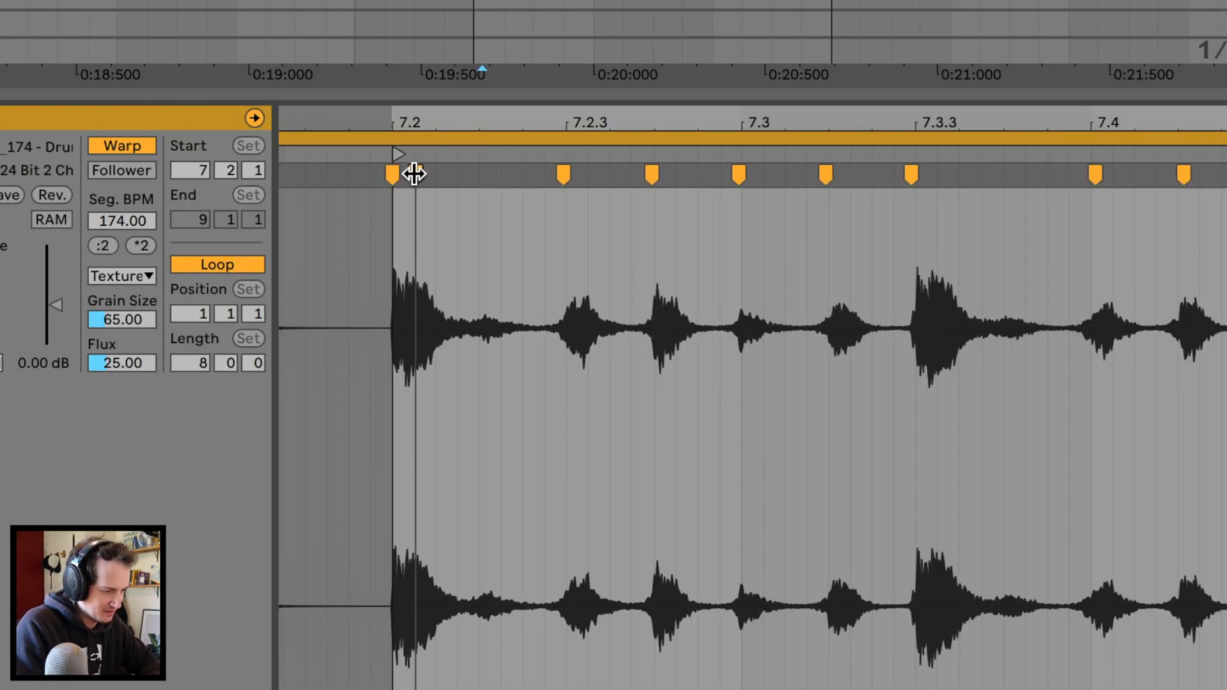
# - Stretch the opening hit at 7.2 with a warp marker placed just before 7.2.3, and set the grain size to 55.02
pyautogui.moveTo(414, 174); pyautogui.dragTo(530, 175)
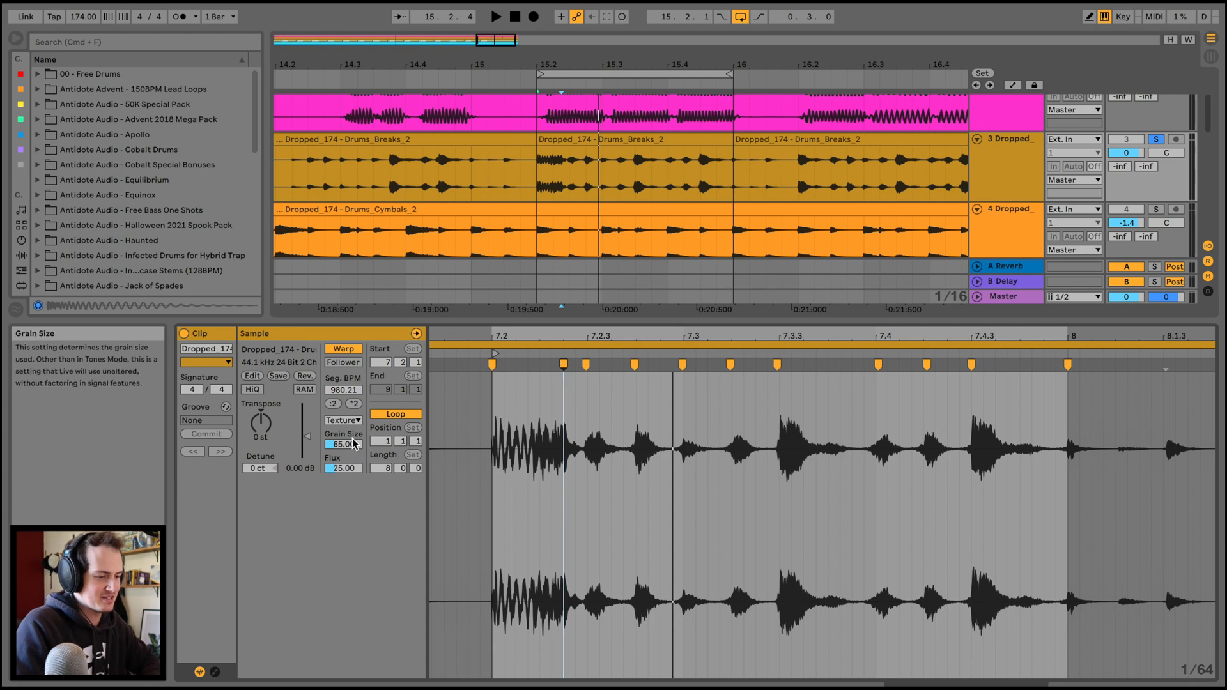
pyautogui.moveTo(348, 446)
pyautogui.mouseDown()
pyautogui.moveTo(348, 421)
pyautogui.moveTo(347, 443)
pyautogui.mouseUp()
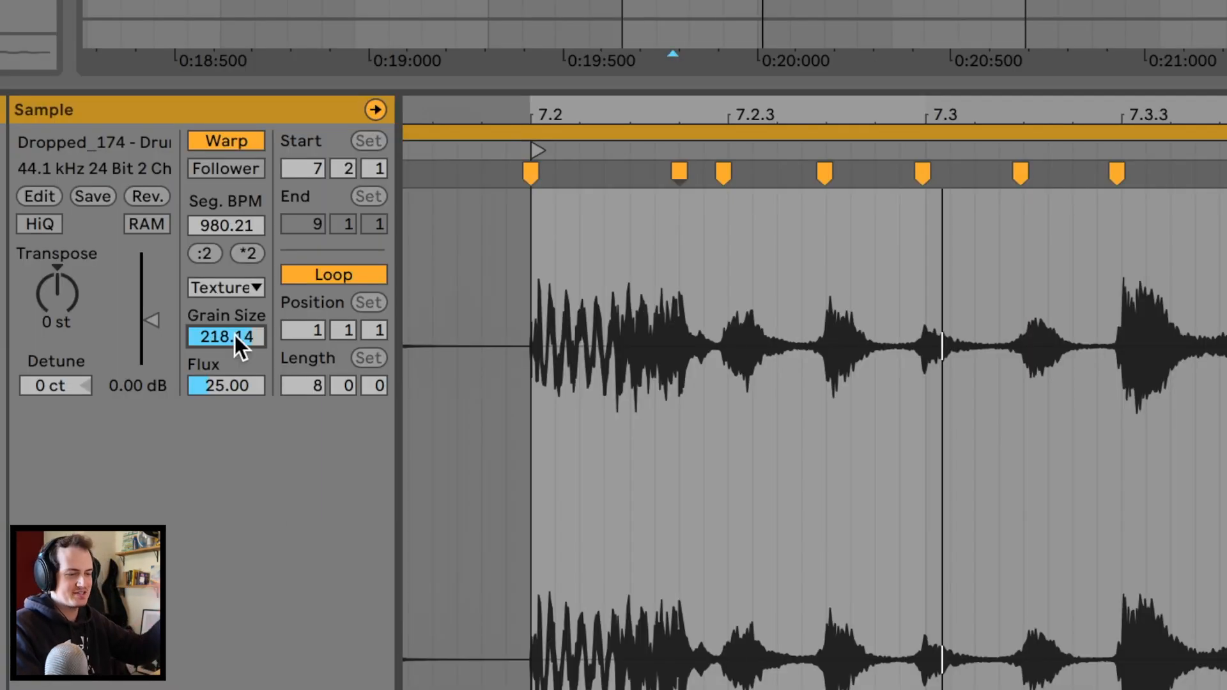
pyautogui.moveTo(235, 335); pyautogui.dragTo(235, 371)
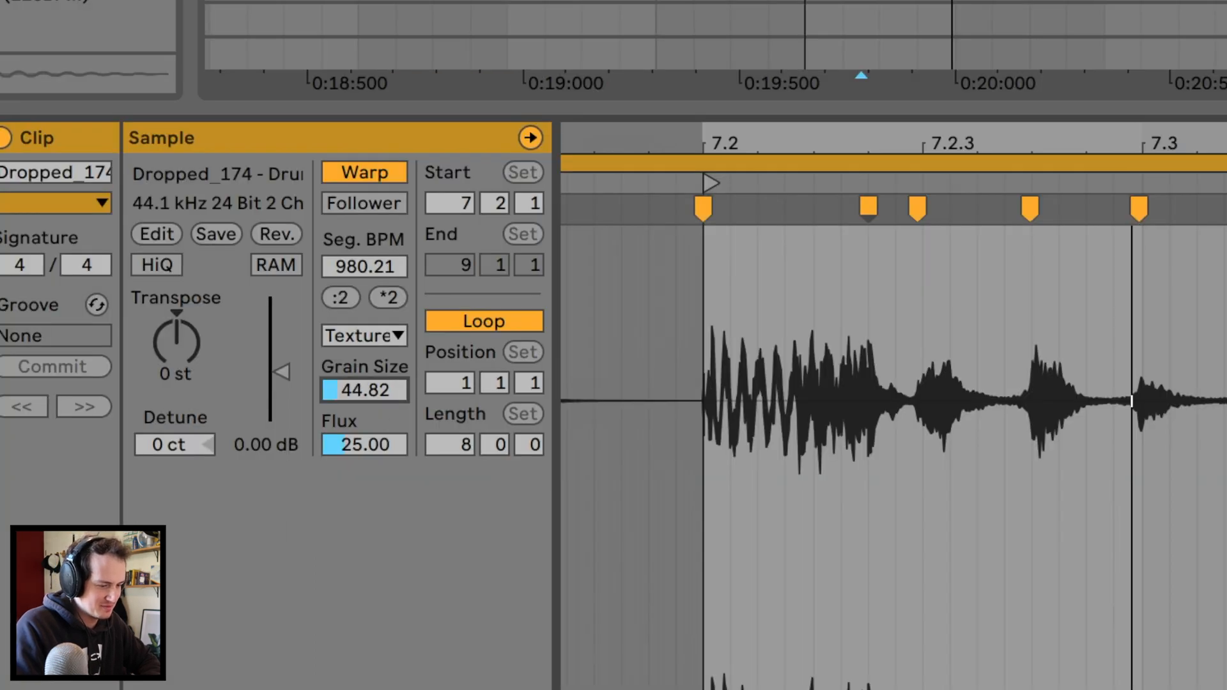
pyautogui.moveTo(364, 390)
pyautogui.mouseDown()
pyautogui.moveTo(364, 371)
pyautogui.moveTo(365, 384)
pyautogui.mouseUp()
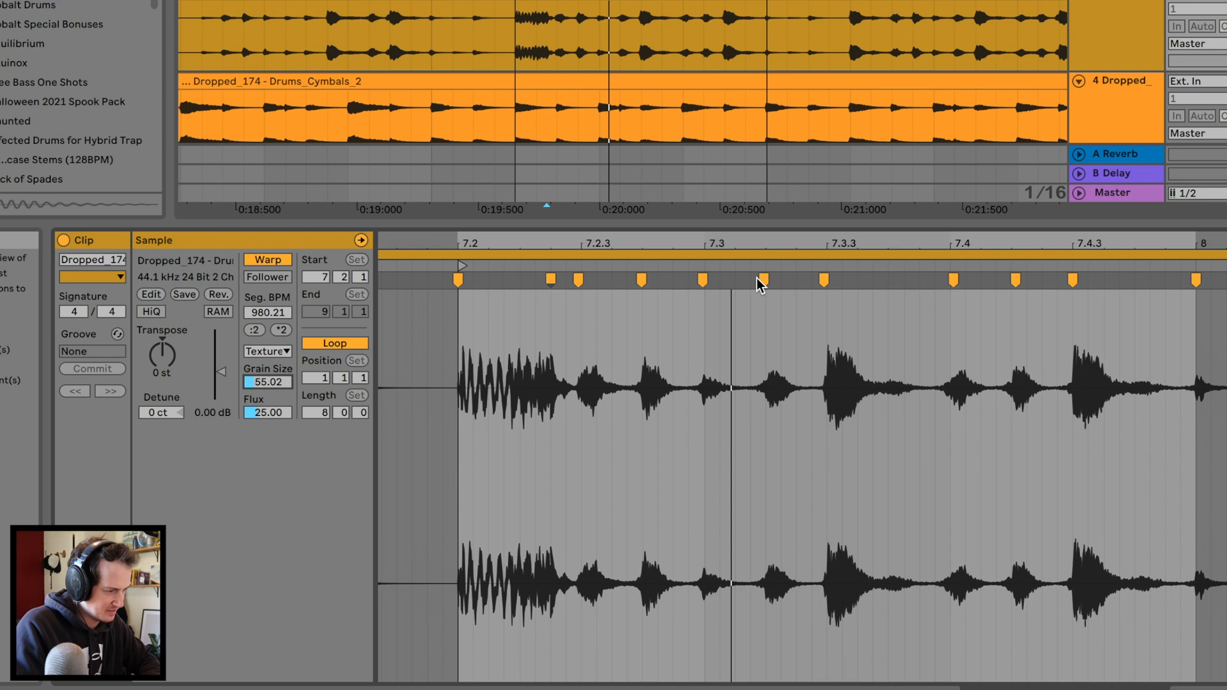
# - Move the warp marker between 7.3 and 7.3.3 up against 7.3.3, and stretch the tail after 7.3 using another marker
pyautogui.moveTo(761, 282); pyautogui.dragTo(826, 278)
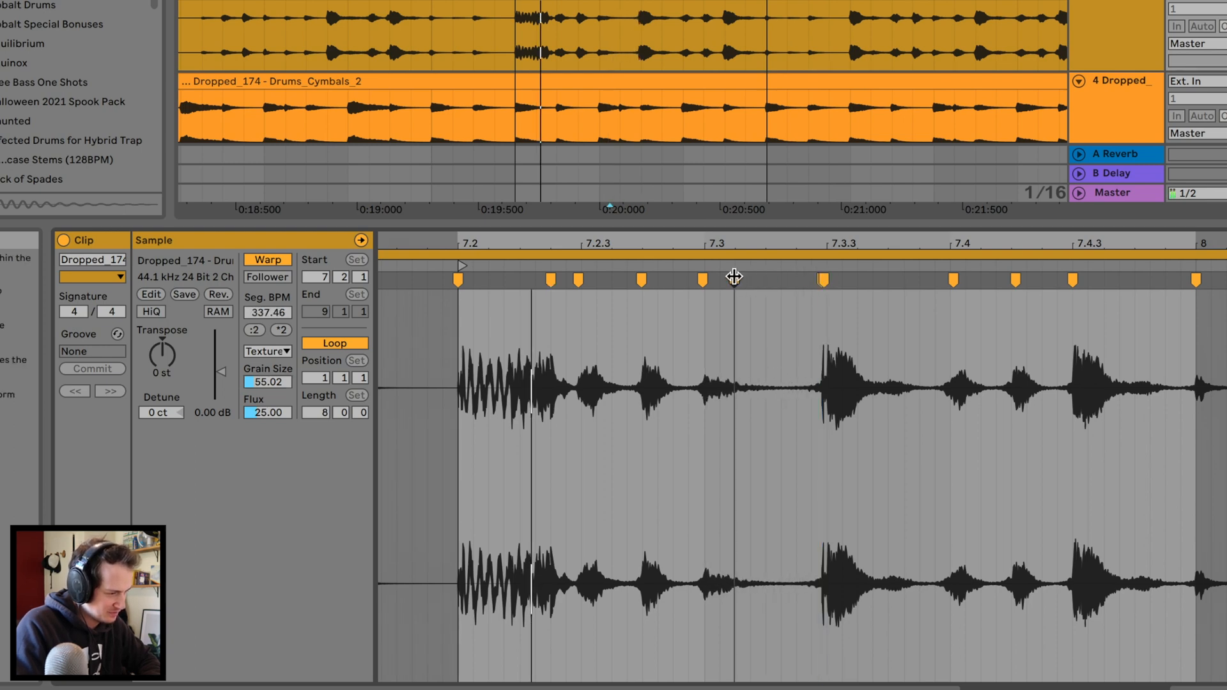
pyautogui.moveTo(734, 278)
pyautogui.mouseDown()
pyautogui.moveTo(783, 276)
pyautogui.moveTo(731, 277)
pyautogui.moveTo(766, 279)
pyautogui.mouseUp()
pyautogui.press('space')
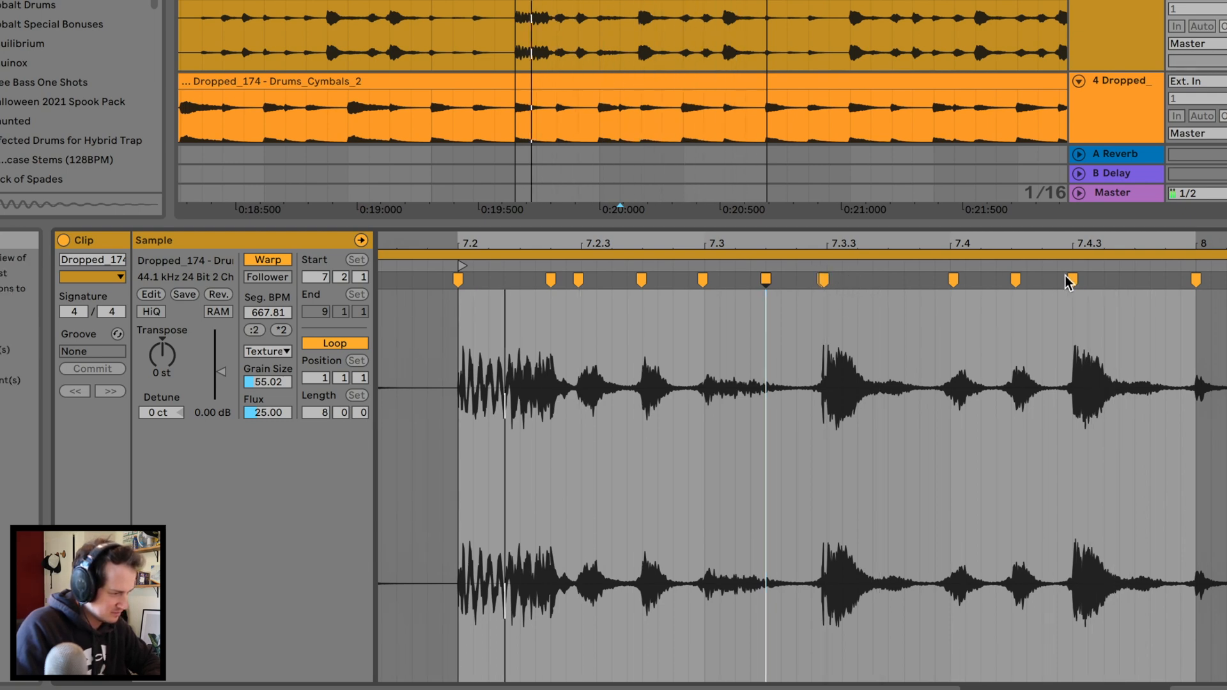
# - Stretch the hit at 7.4.3 using a new warp marker placed about halfway to bar 8
pyautogui.press('space')
pyautogui.doubleClick(1090, 278)
pyautogui.moveTo(1090, 277); pyautogui.dragTo(1193, 276)
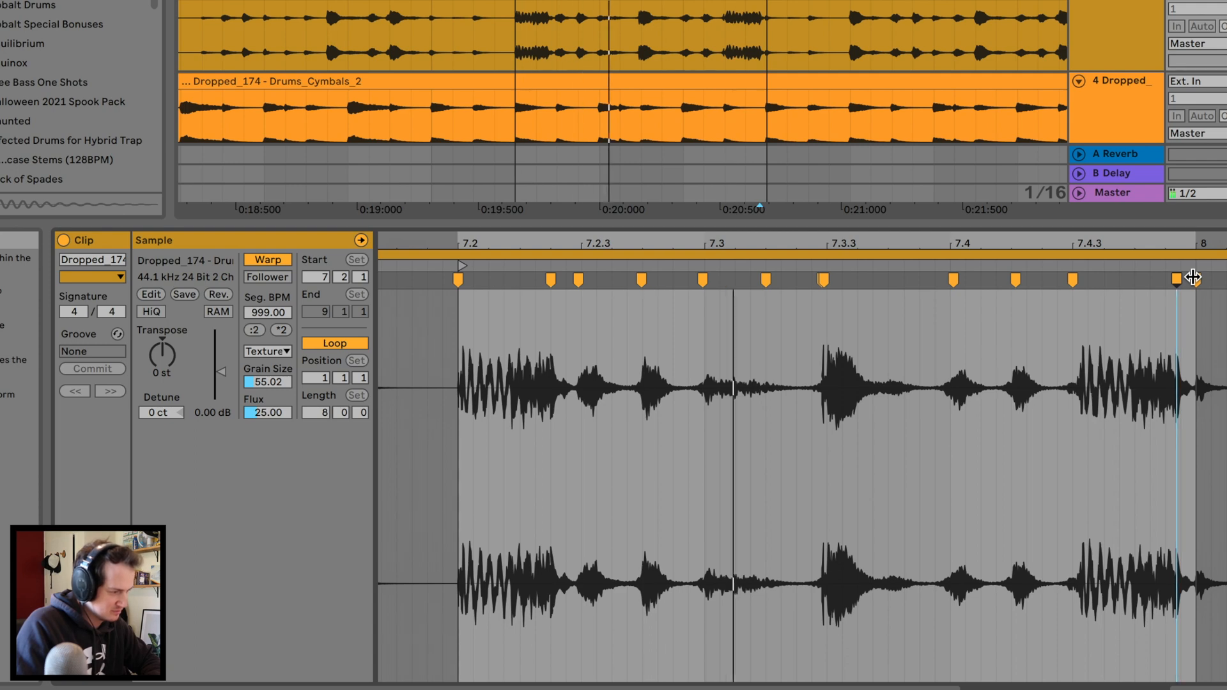
pyautogui.moveTo(1177, 279)
pyautogui.mouseDown()
pyautogui.moveTo(1120, 278)
pyautogui.moveTo(1148, 279)
pyautogui.moveTo(1134, 283)
pyautogui.mouseUp()
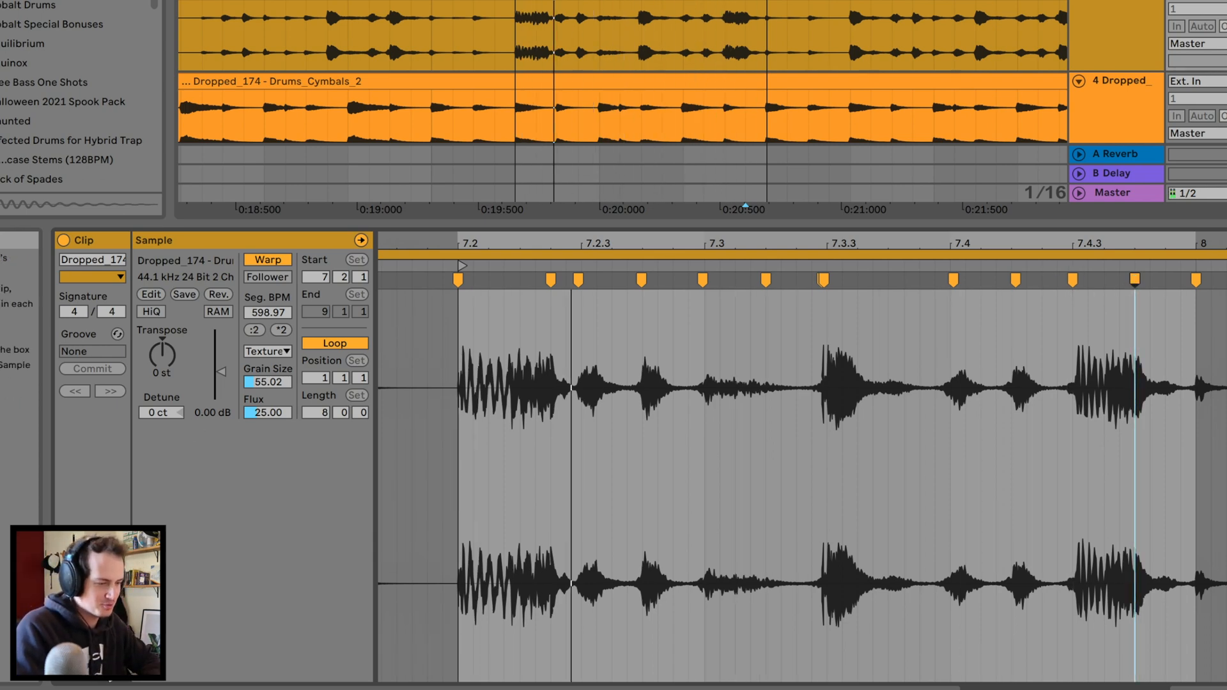
# - Show the clip's Transposition envelope and shape a raised pitch step over the stretched hit at 7.4.3
pyautogui.click(104, 666)
pyautogui.click(411, 261)
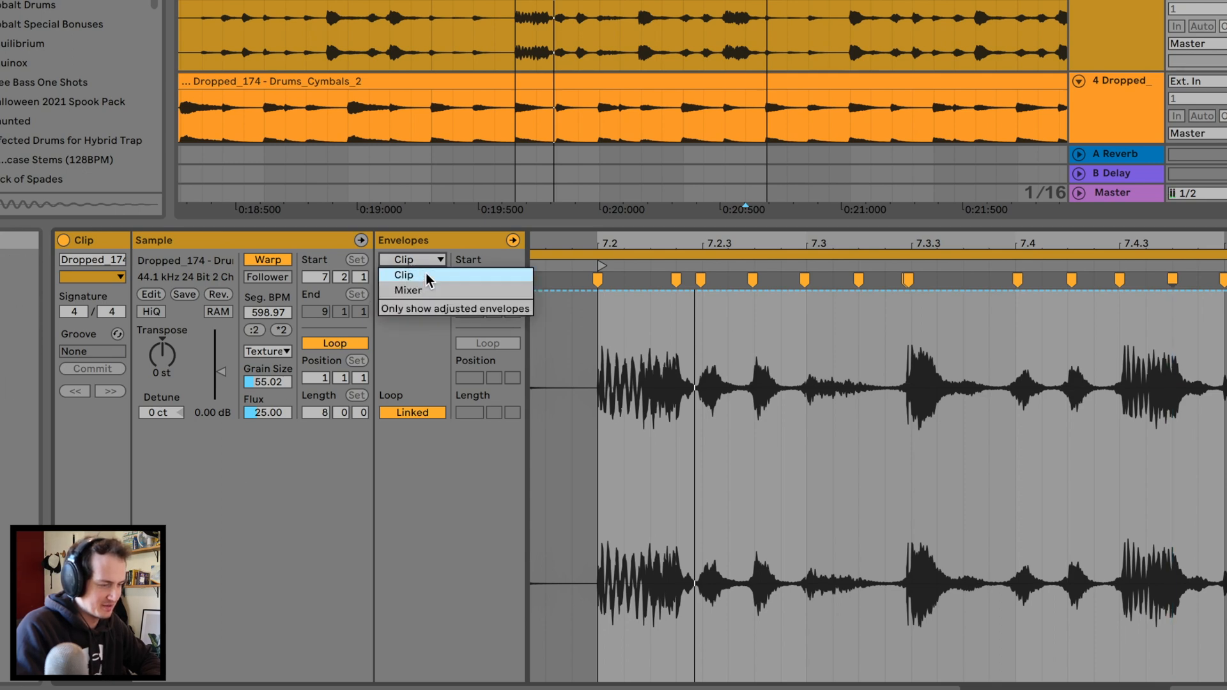
pyautogui.click(427, 275)
pyautogui.click(412, 277)
pyautogui.click(411, 307)
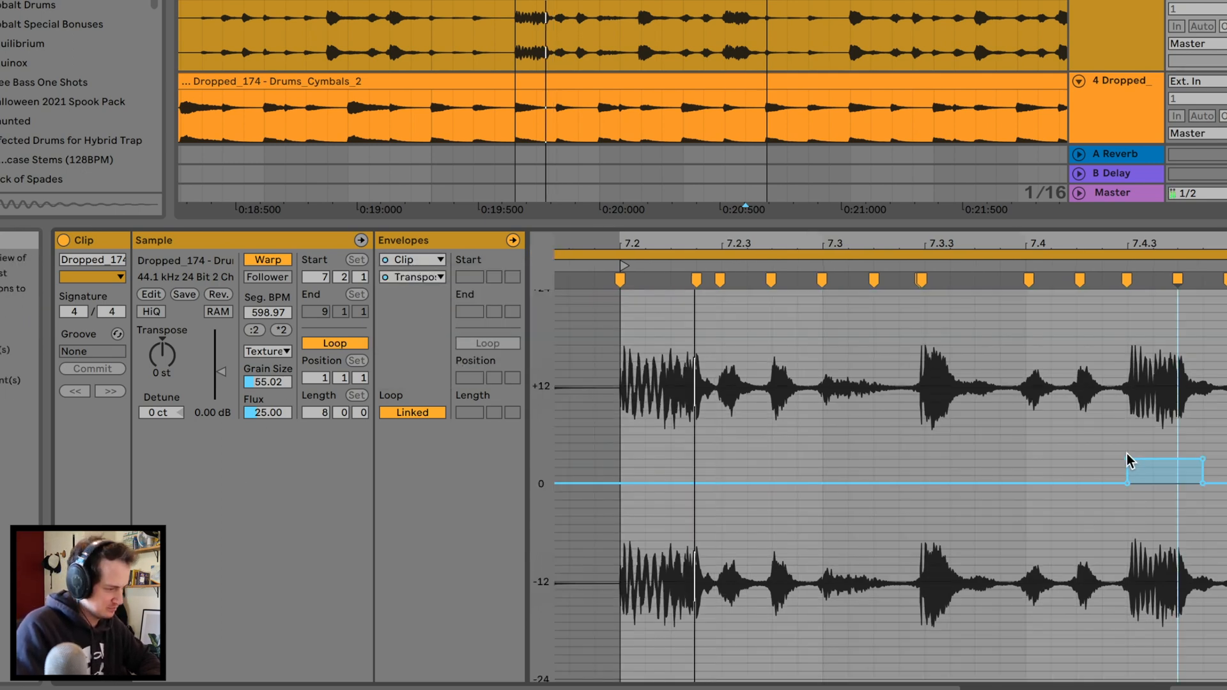
pyautogui.press('space')
pyautogui.moveTo(1127, 459); pyautogui.dragTo(1127, 475)
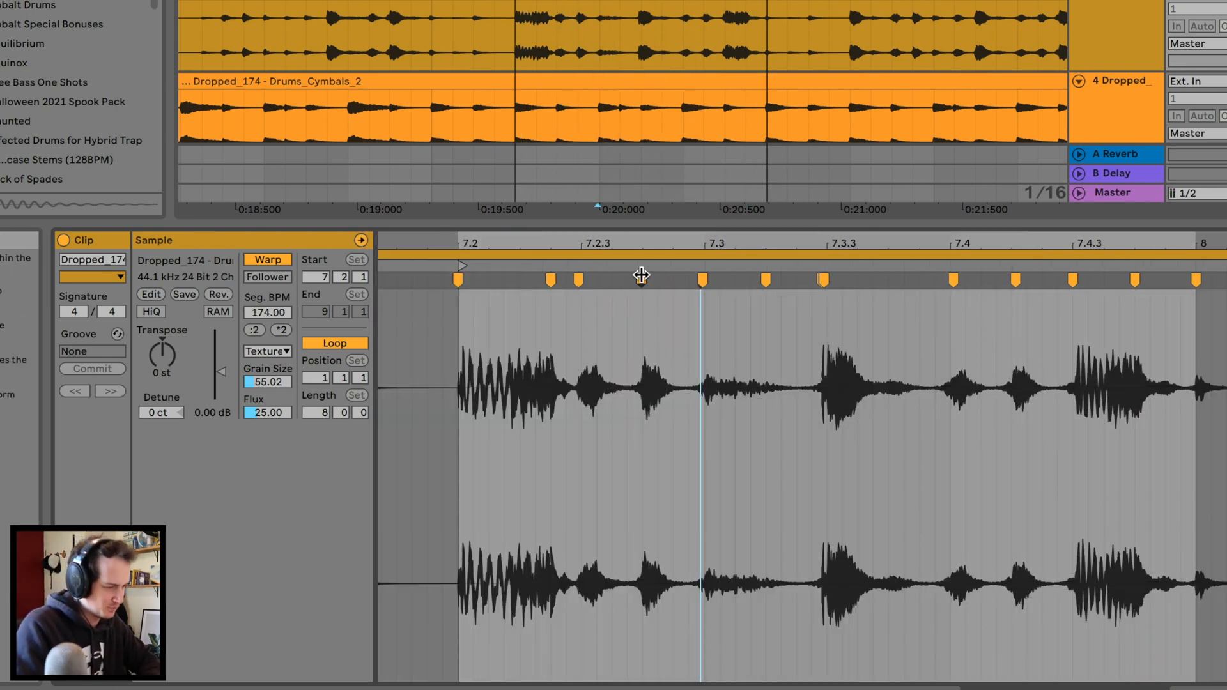
# - Move the warp markers between 7.2 and 7.3 close to 7.3 to lengthen the opening hit, and set the grain size to about 63
pyautogui.moveTo(641, 275); pyautogui.dragTo(701, 277)
pyautogui.moveTo(582, 279); pyautogui.dragTo(697, 279)
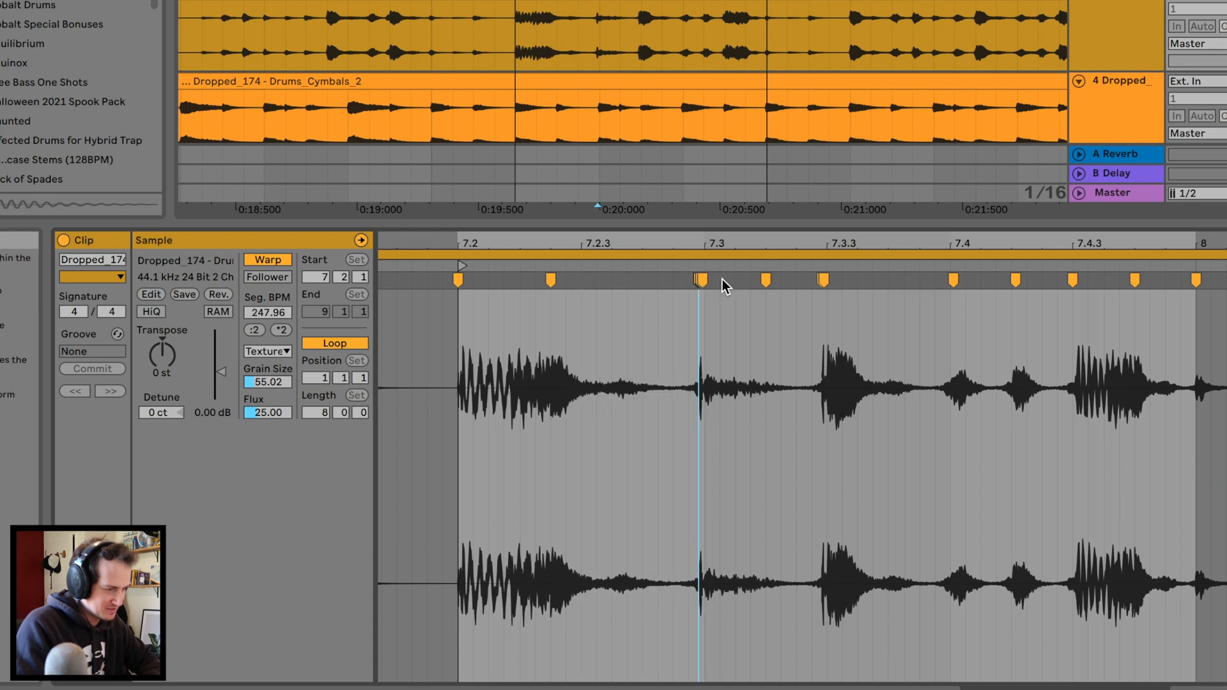
pyautogui.click(553, 276)
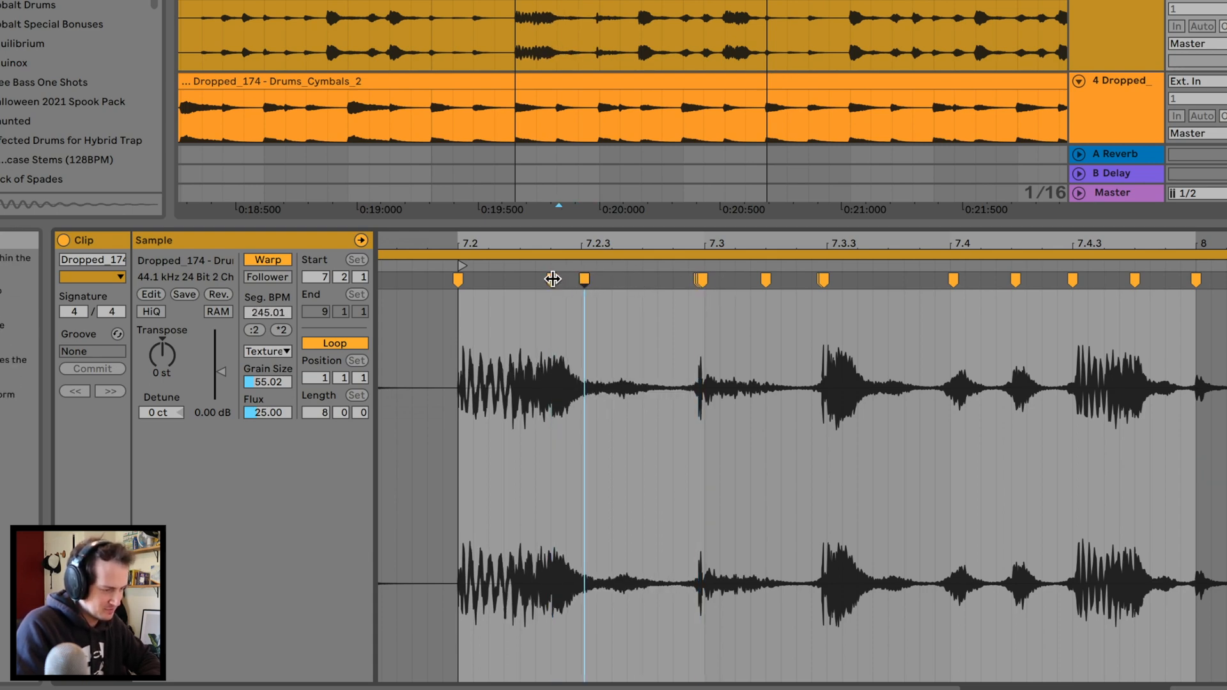
pyautogui.moveTo(551, 277); pyautogui.dragTo(682, 279)
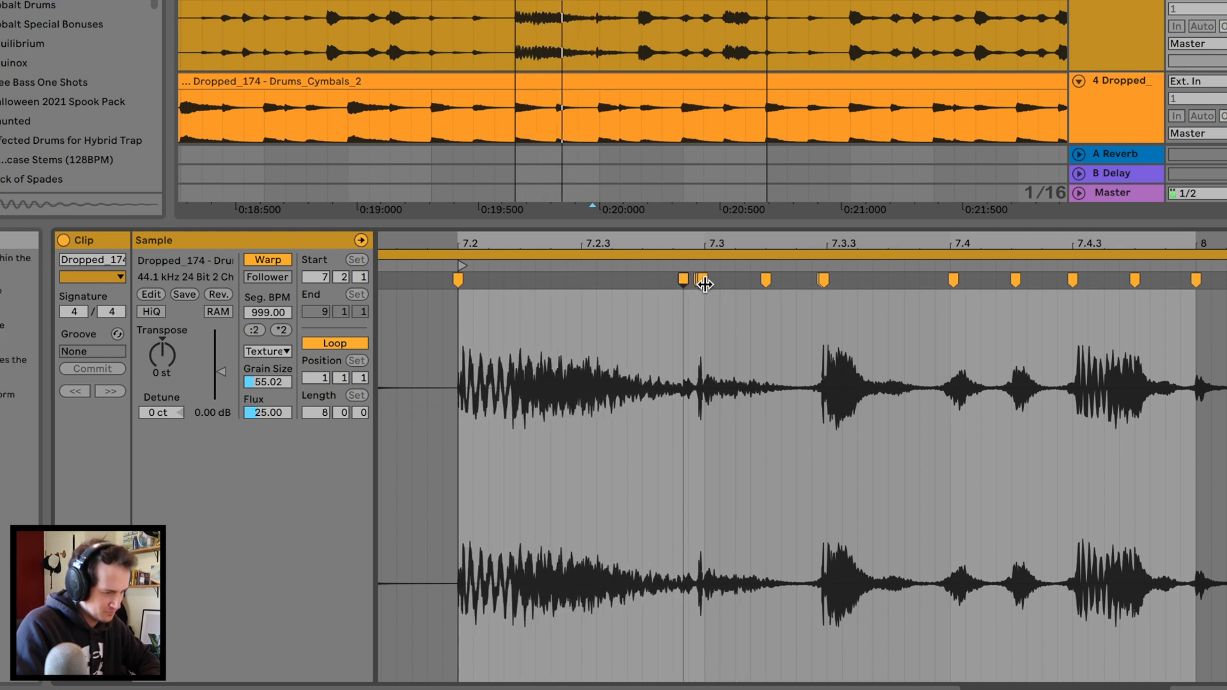
pyautogui.moveTo(282, 379)
pyautogui.mouseDown()
pyautogui.moveTo(282, 426)
pyautogui.moveTo(282, 344)
pyautogui.moveTo(281, 402)
pyautogui.mouseUp()
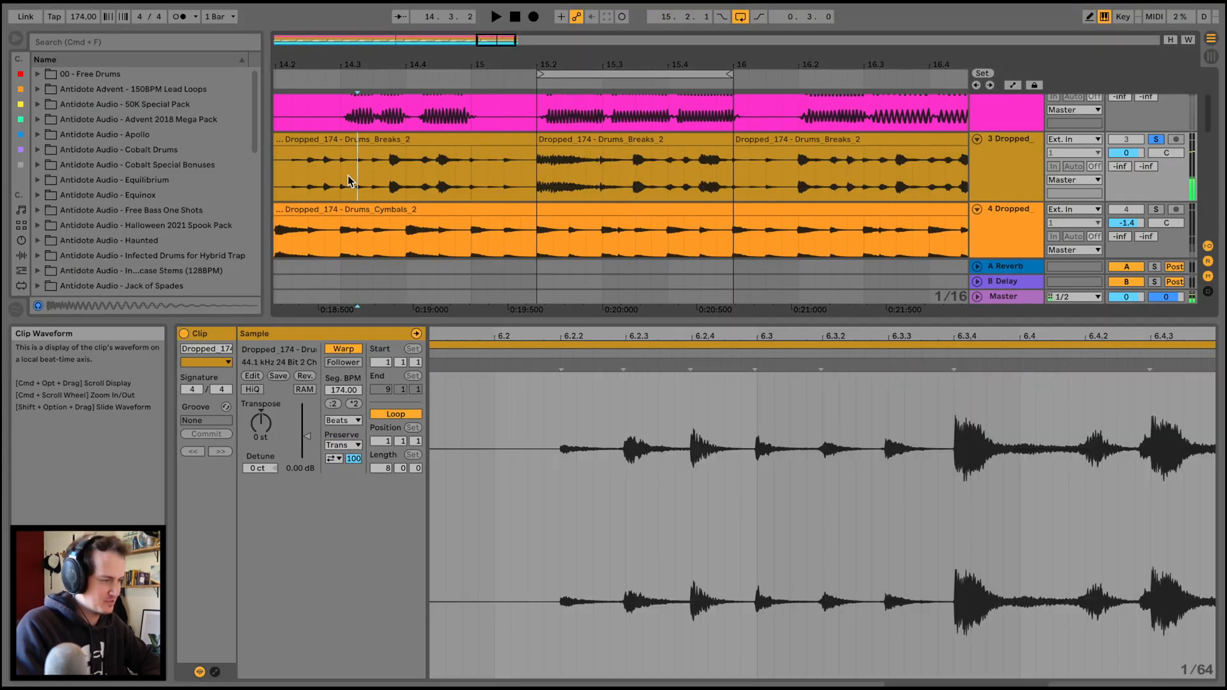
# - Unsolo the Drums_Breaks track, turn off looping, and play the arrangement from 14.3.2
pyautogui.press('space')
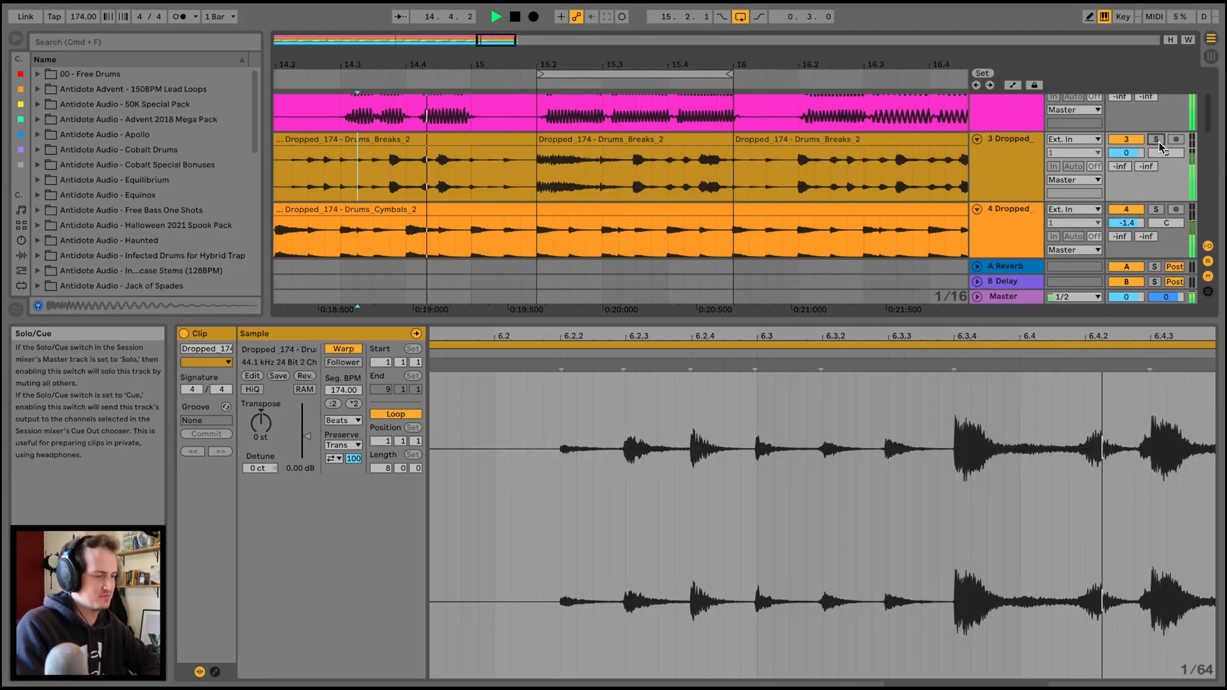
pyautogui.click(742, 18)
pyautogui.press('space')
pyautogui.press('space')
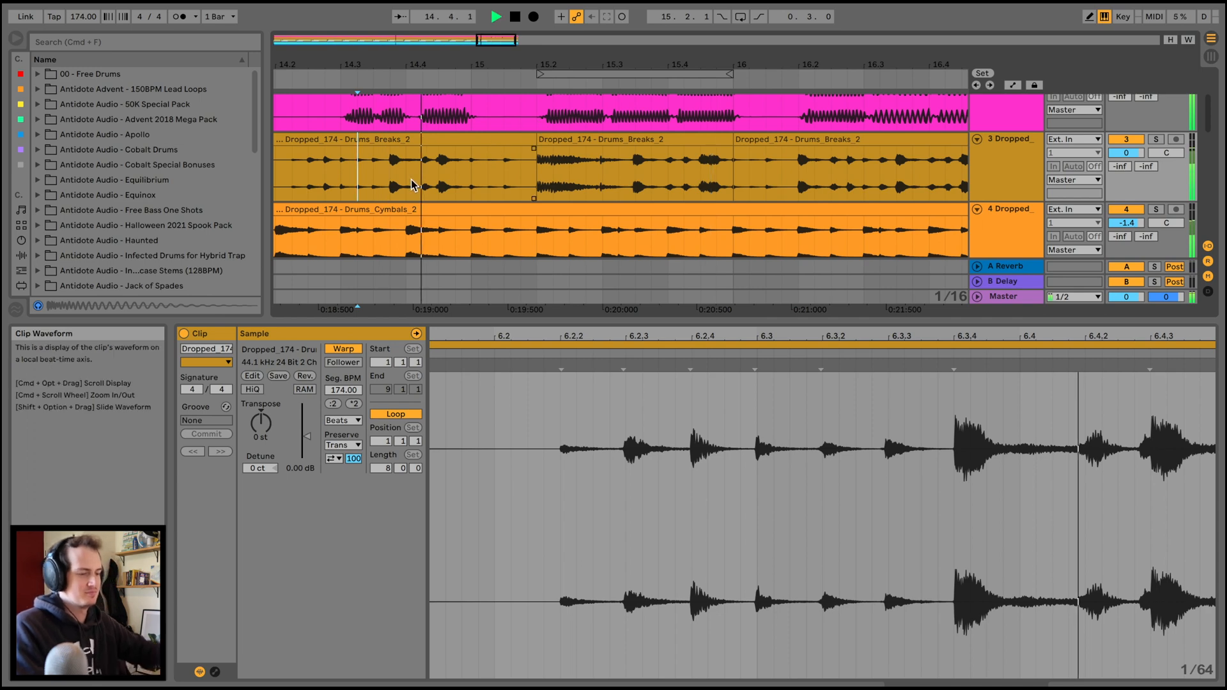
# - Select the stretched break clip and adjust its grain size during playback, trying 18.31
pyautogui.click(587, 152)
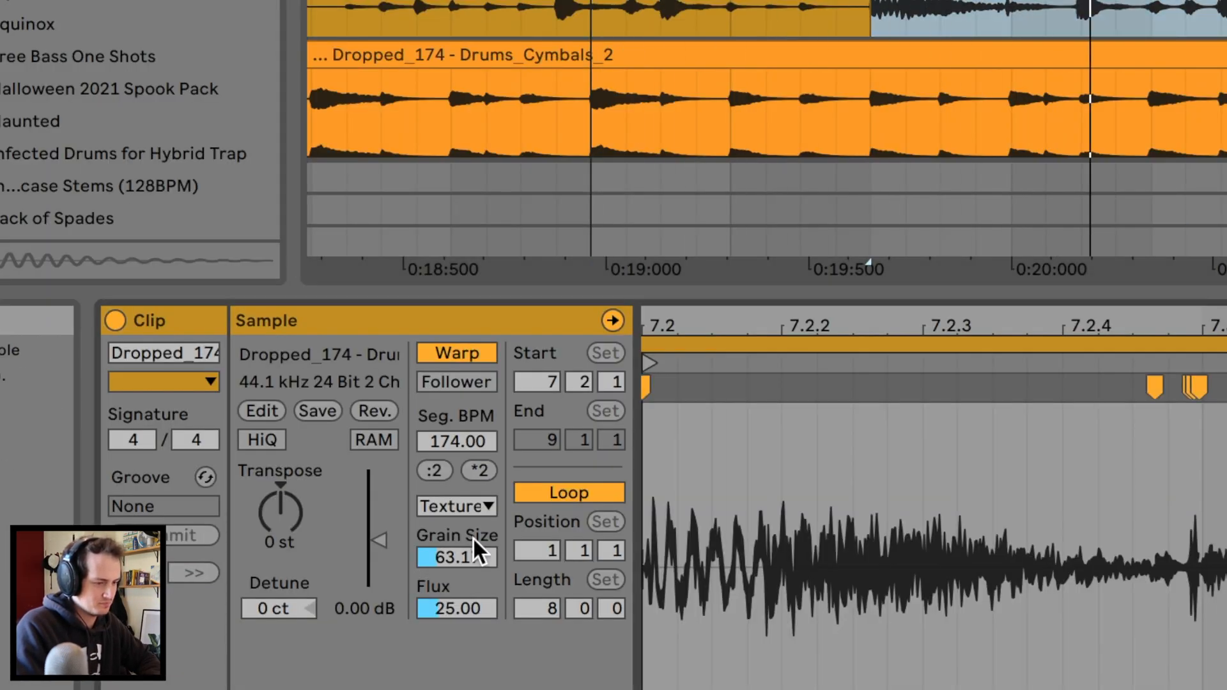
pyautogui.click(476, 556)
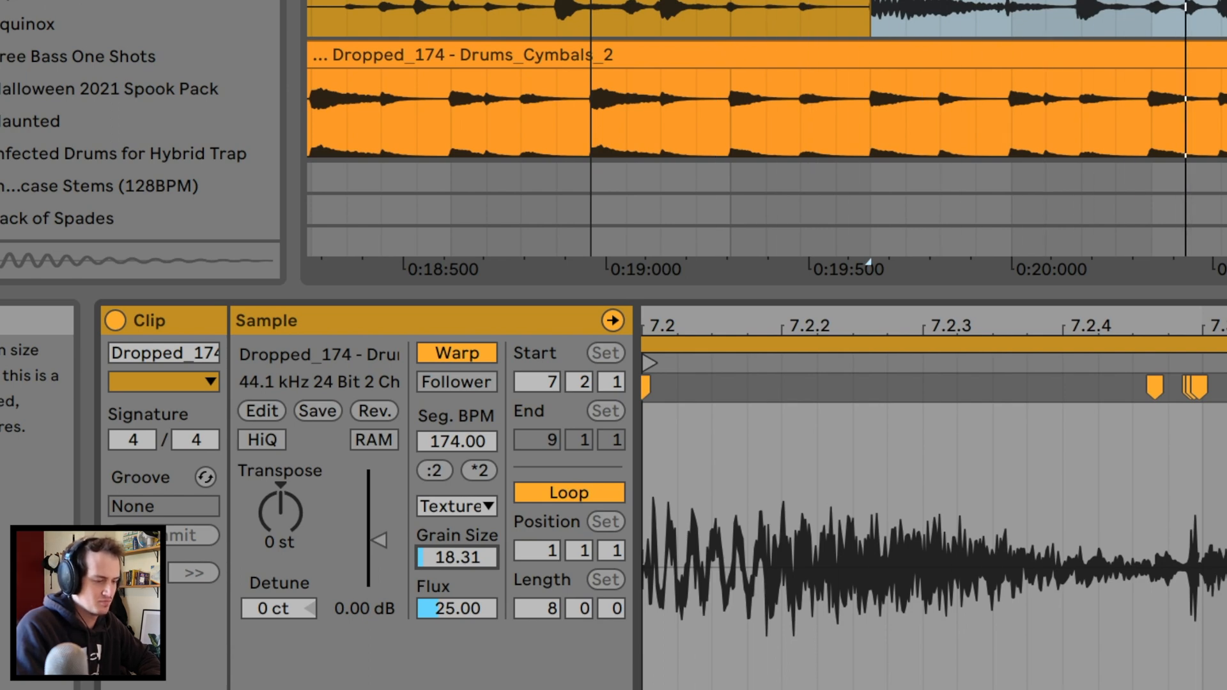
pyautogui.moveTo(475, 556); pyautogui.dragTo(476, 551)
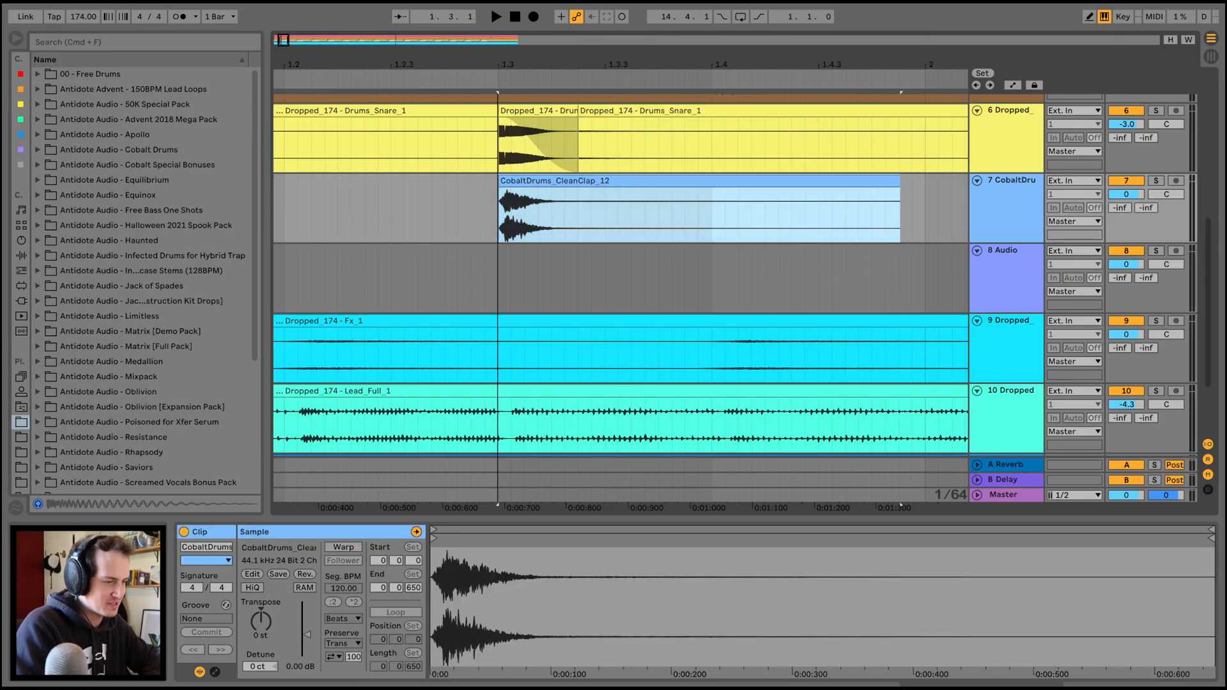
# - Shift the first CobaltDrums_CleanClap_12 clip slightly earlier so its quiet attack leads into the snare hit at 1.3
pyautogui.moveTo(498, 64); pyautogui.dragTo(498, 114)
pyautogui.moveTo(346, 309); pyautogui.dragTo(377, 305)
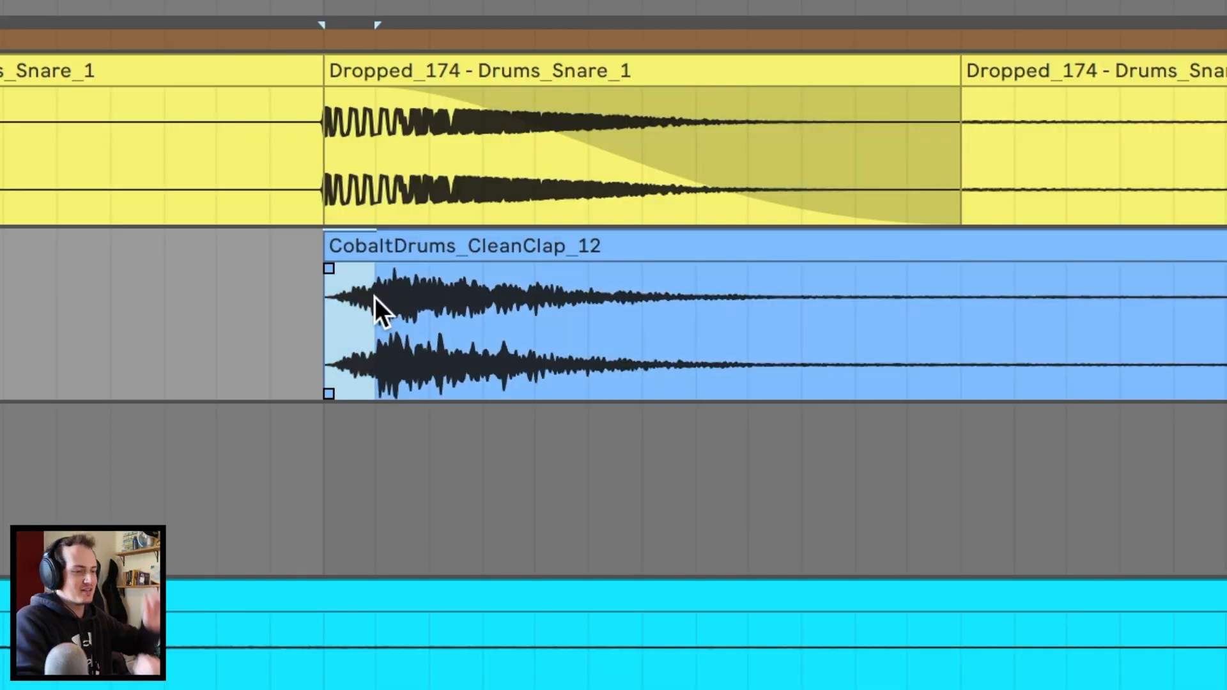
pyautogui.click(375, 297)
pyautogui.moveTo(526, 253)
pyautogui.mouseDown()
pyautogui.moveTo(477, 253)
pyautogui.moveTo(489, 259)
pyautogui.mouseUp()
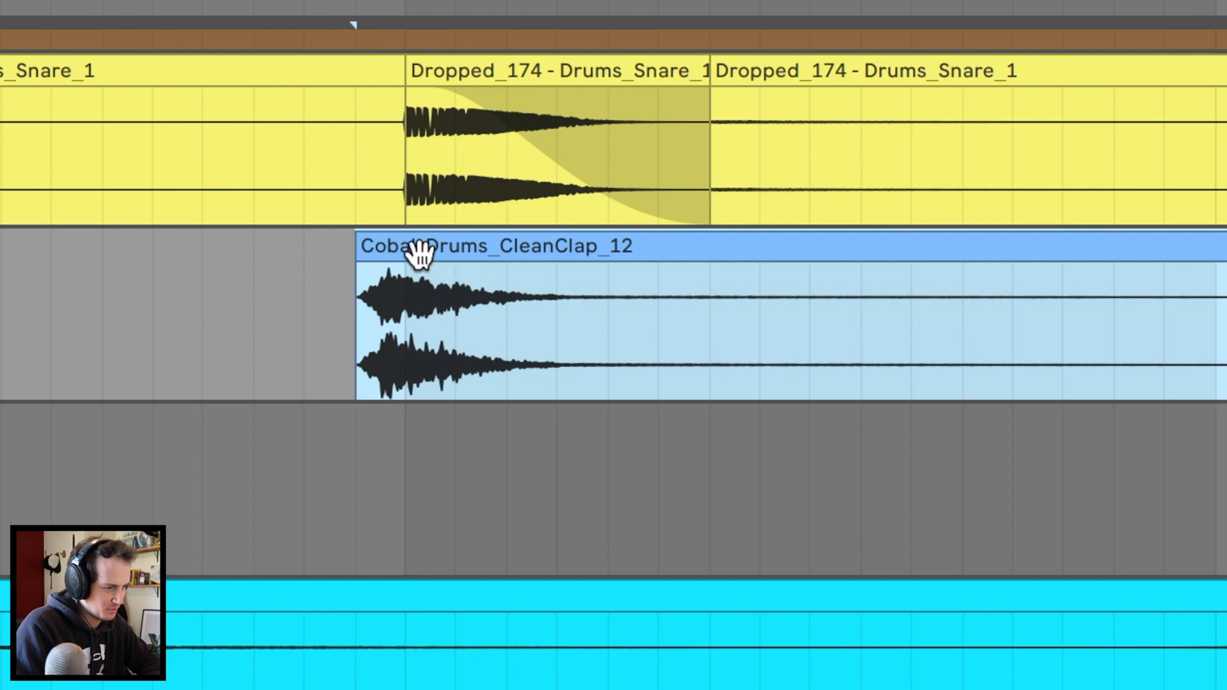
pyautogui.moveTo(420, 252); pyautogui.dragTo(439, 262)
# - Play the arrangement from near the beginning to hear the claps layered with the snares
pyautogui.click(319, 325)
pyautogui.press('space')
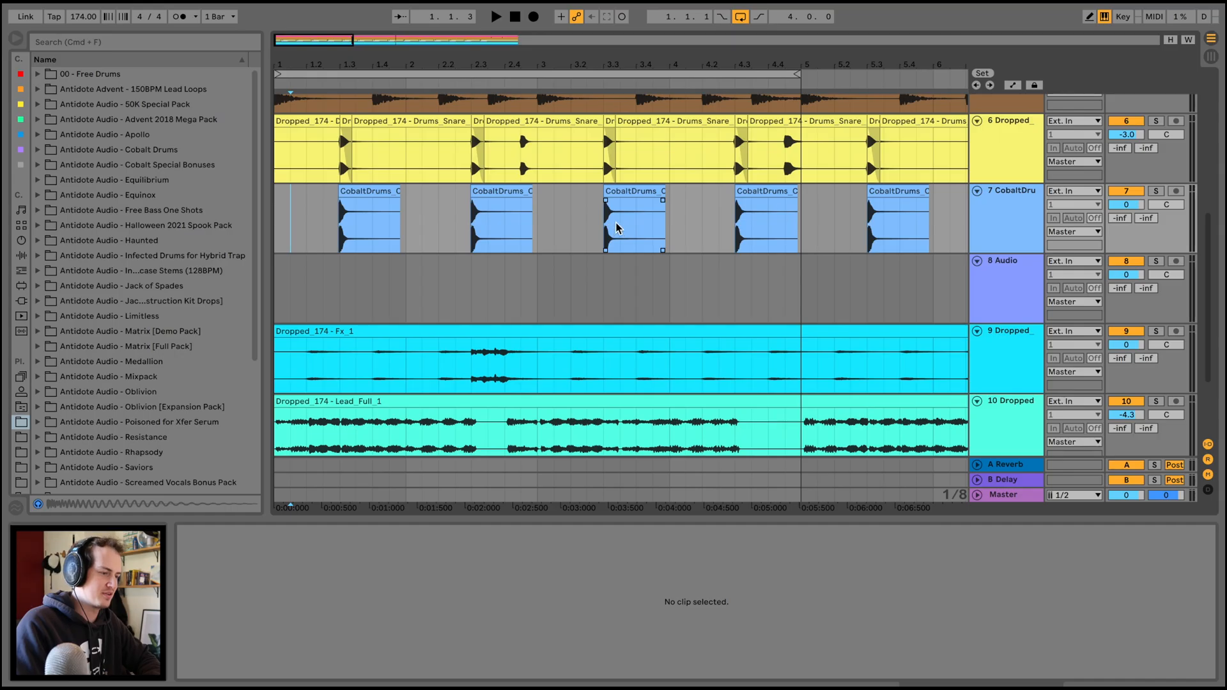
pyautogui.press('space')
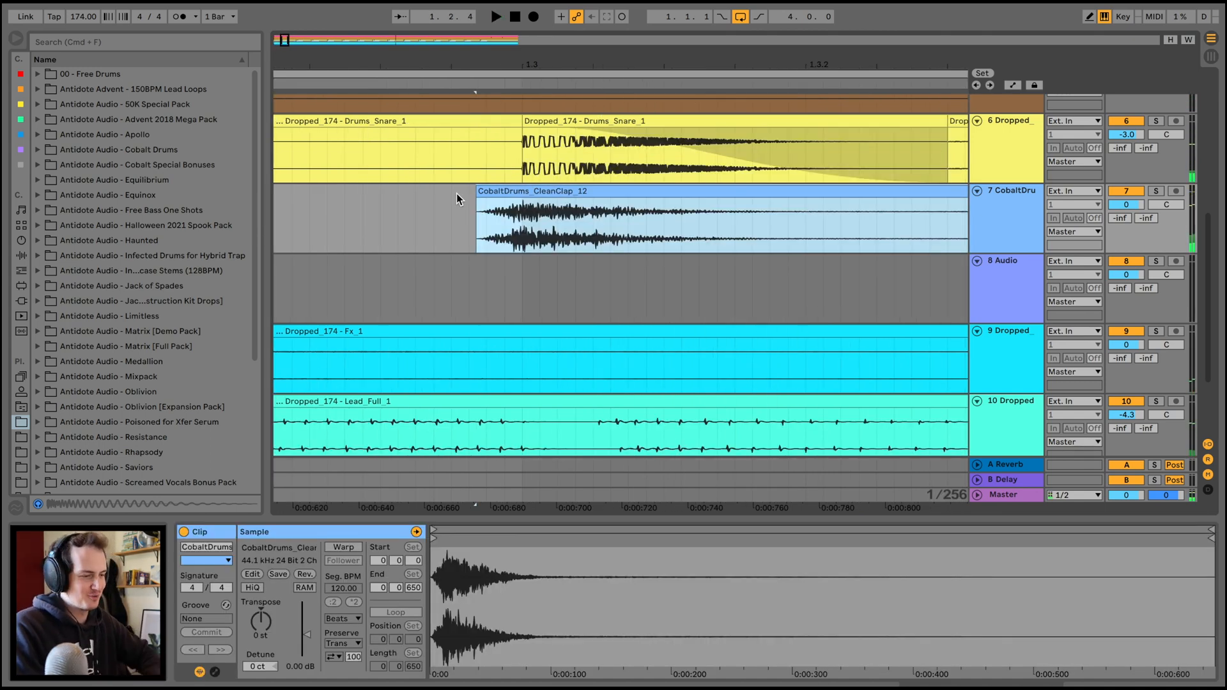
# - Trim the quiet attack off the first CleanClap clip up to 1.3, and move the shortened clip slightly ahead of the snare
pyautogui.moveTo(478, 193); pyautogui.dragTo(520, 198)
pyautogui.click(525, 204)
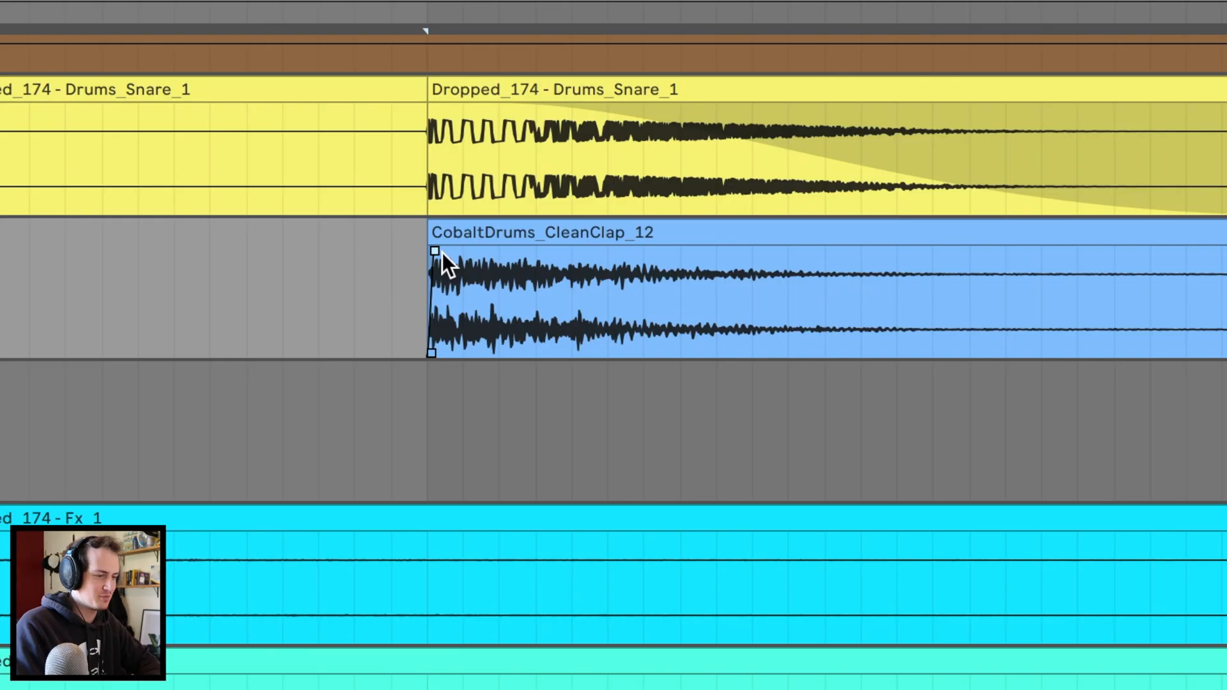
pyautogui.click(555, 194)
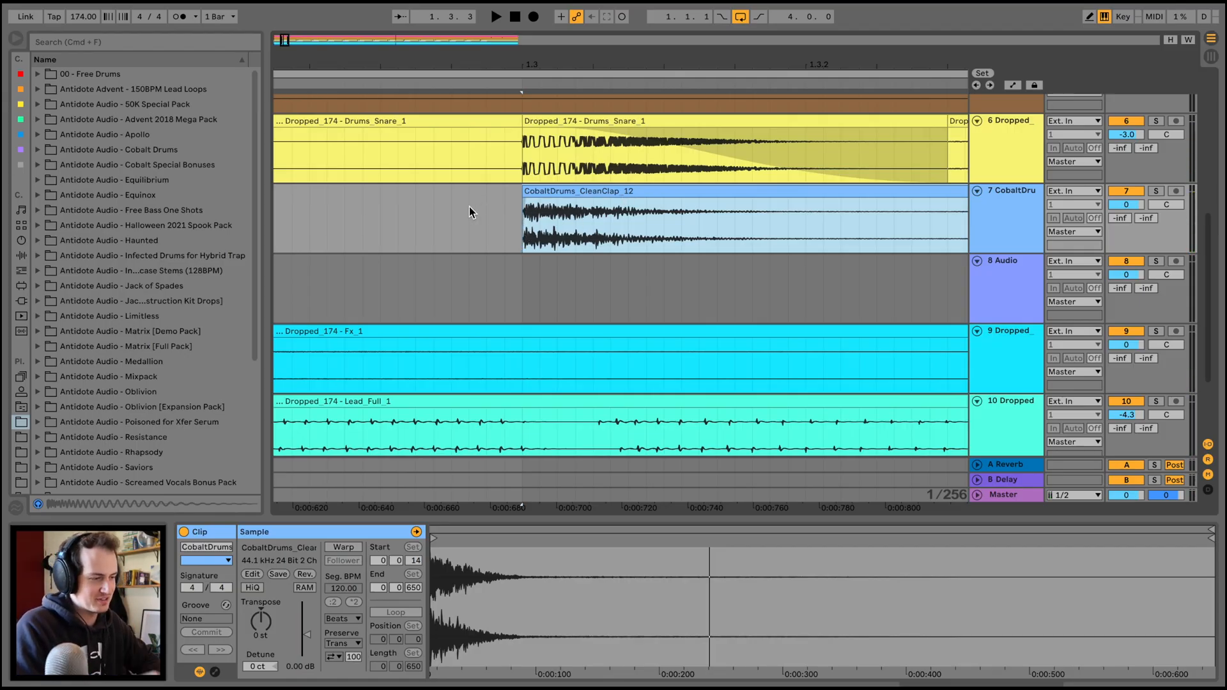
pyautogui.moveTo(537, 193); pyautogui.dragTo(515, 193)
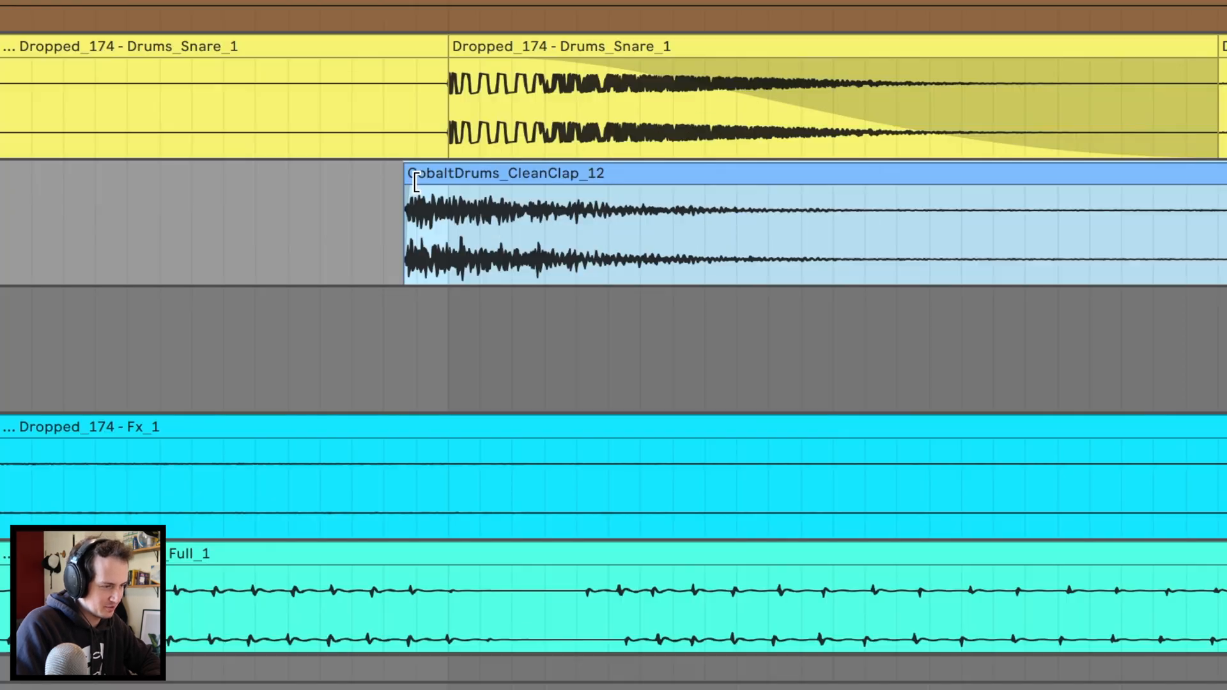
# - Try a fade-in on the shifted CleanClap clip's attack, and undo it together with the clip's move ahead of the snare
pyautogui.click(416, 184)
pyautogui.moveTo(416, 186); pyautogui.dragTo(455, 187)
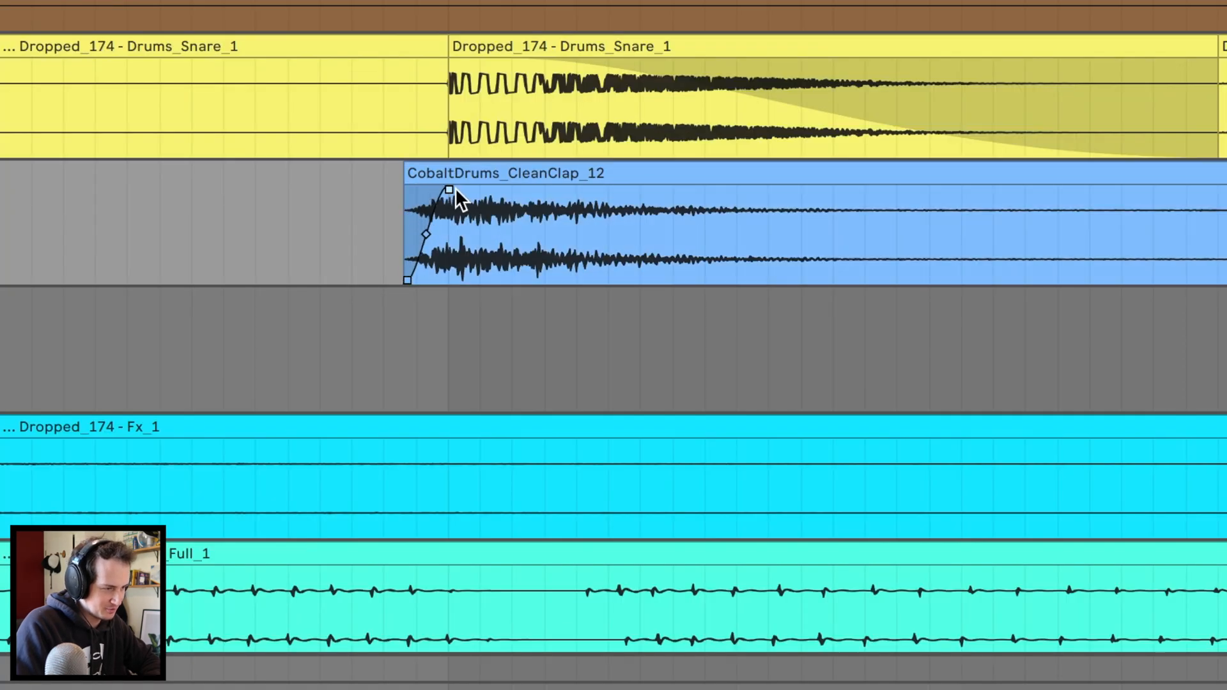
pyautogui.click(251, 240)
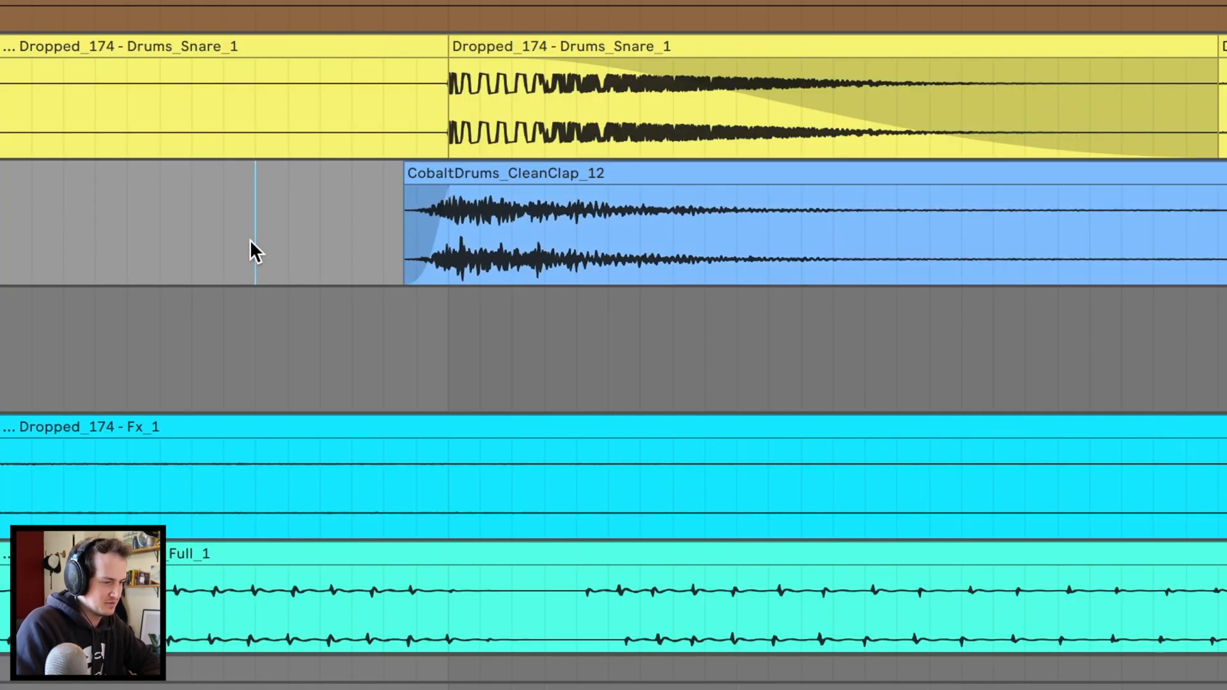
pyautogui.press('super+z')
pyautogui.press('super+z')
# - Copy a tiny slice from the middle of the first CleanClap clip and place two copies of it just before the snare hit at 1.3
pyautogui.moveTo(496, 208); pyautogui.dragTo(624, 219)
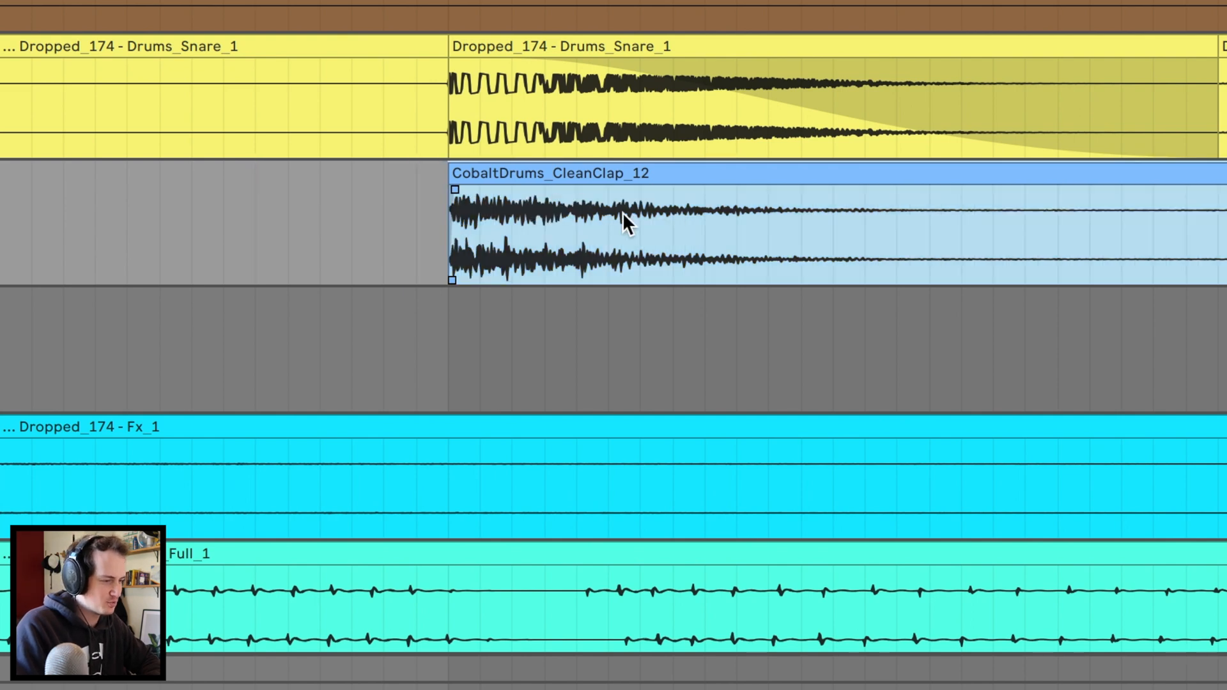
pyautogui.click(640, 211)
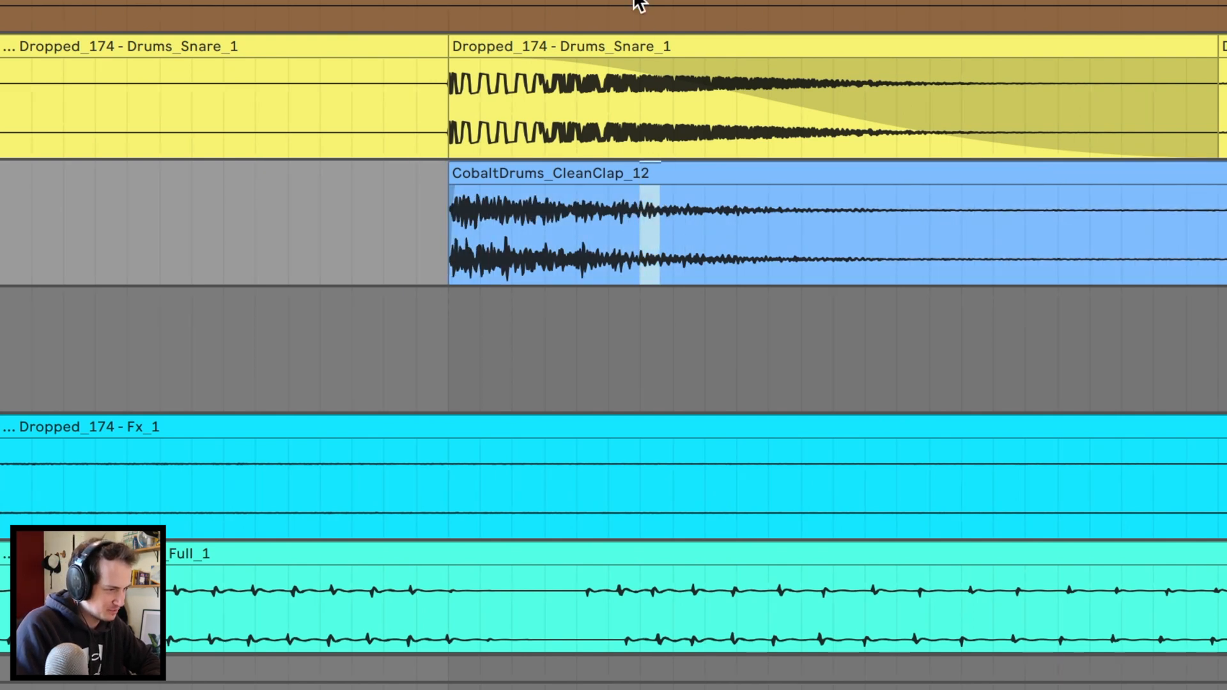
pyautogui.moveTo(651, 2); pyautogui.dragTo(652, 77)
pyautogui.click(617, 228)
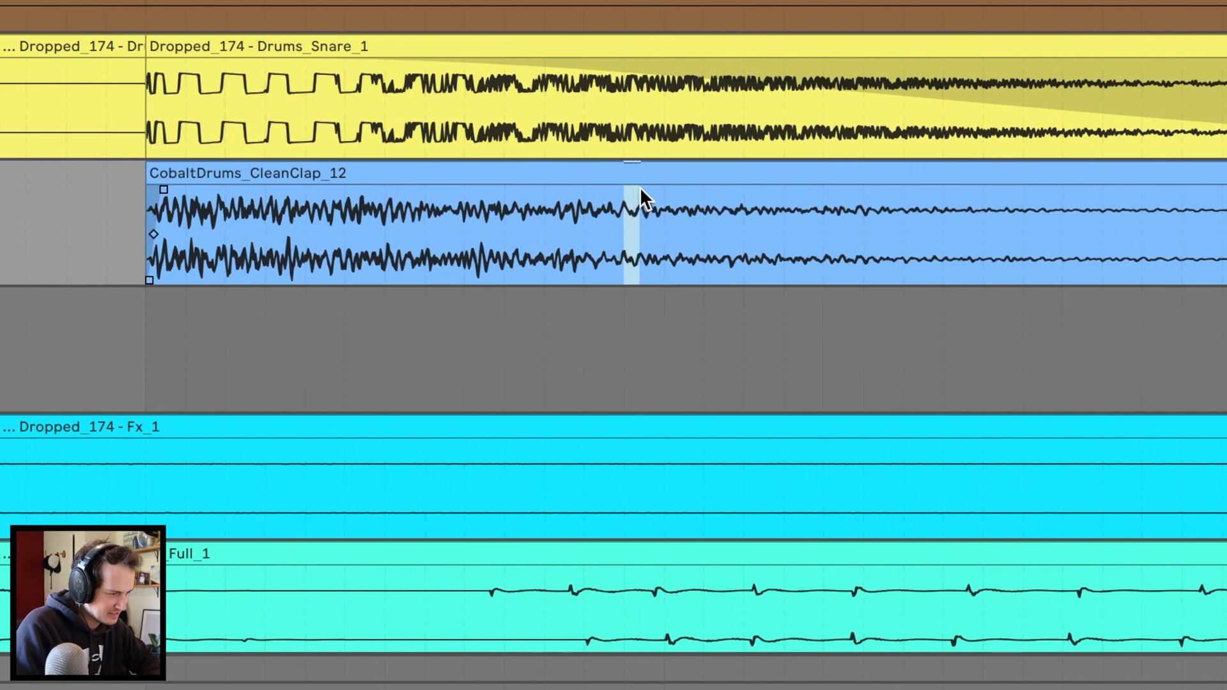
pyautogui.moveTo(640, 186); pyautogui.dragTo(642, 187)
pyautogui.press('super+c')
pyautogui.hscroll(-4, 536, 215)
pyautogui.click(315, 216)
pyautogui.press('super+v')
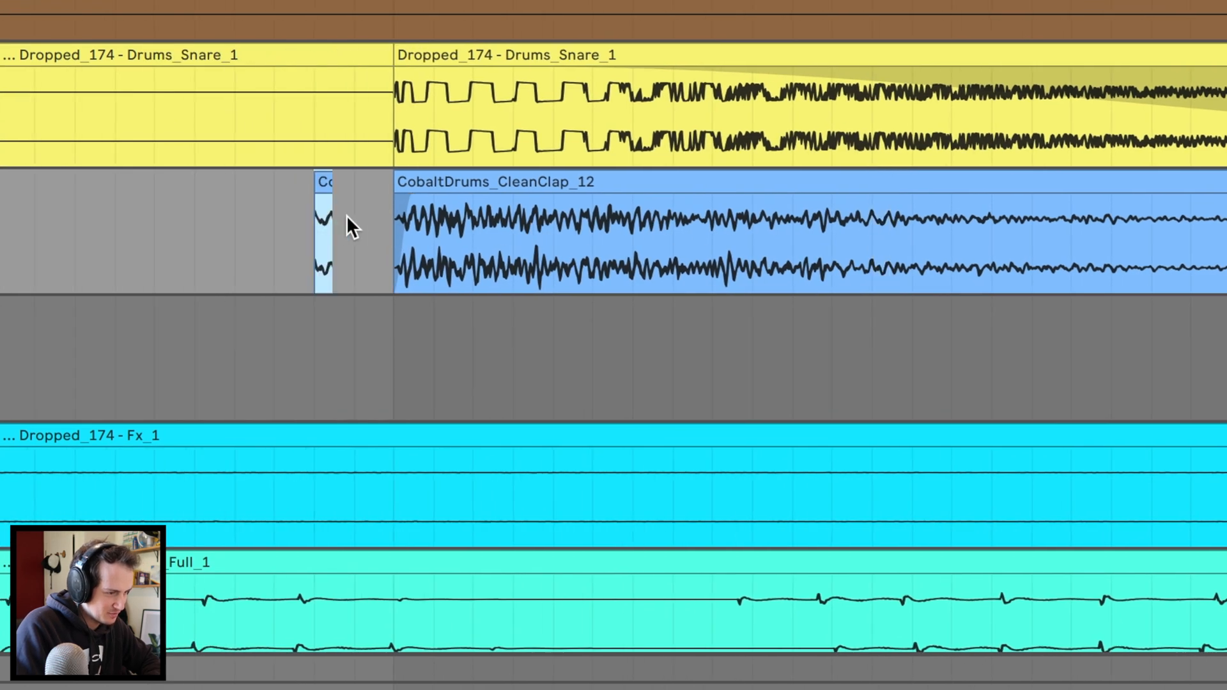
pyautogui.press('super+d')
# - Trim and reposition the copied slices and paste two more, making four short, unevenly spaced slices ahead of the clap
pyautogui.click(164, 247)
pyautogui.moveTo(295, 1); pyautogui.dragTo(296, 38)
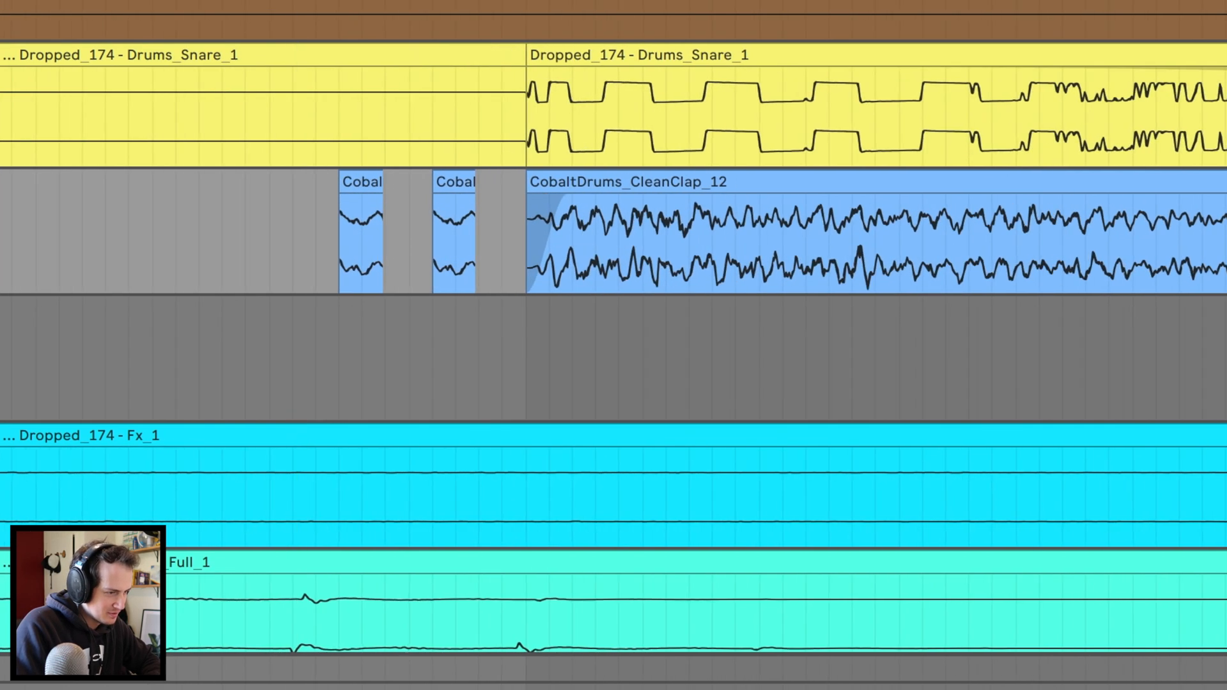
pyautogui.moveTo(372, 184); pyautogui.dragTo(347, 184)
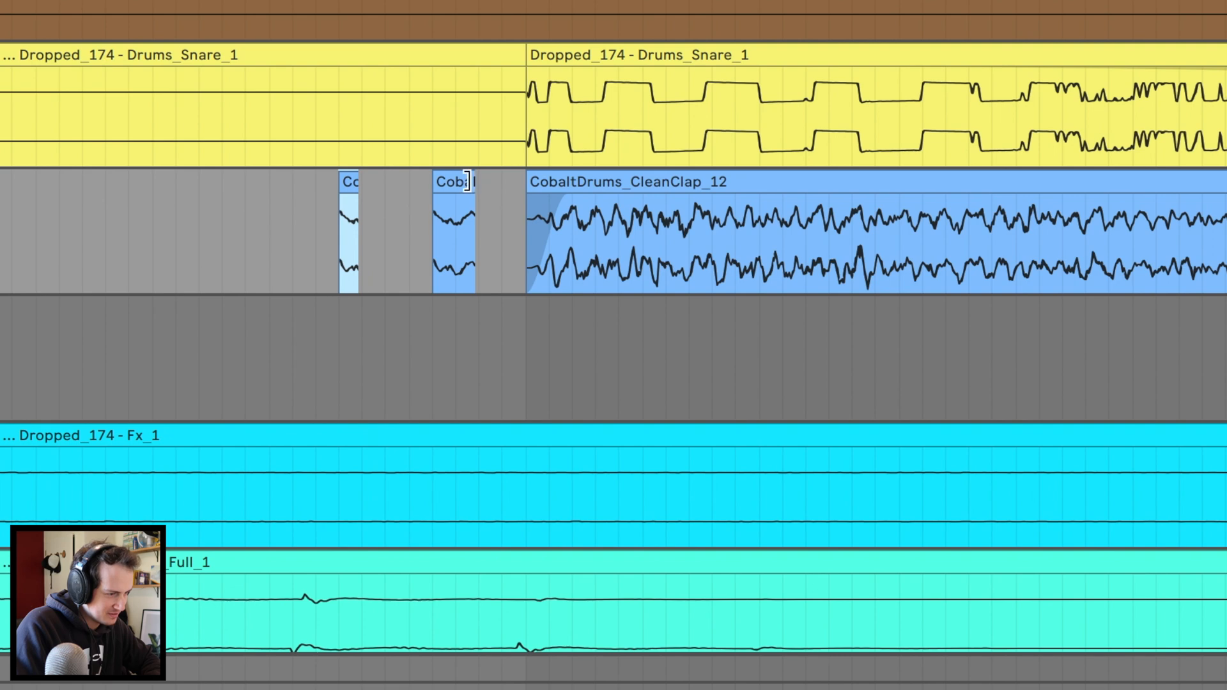
pyautogui.moveTo(467, 181); pyautogui.dragTo(392, 179)
pyautogui.click(445, 205)
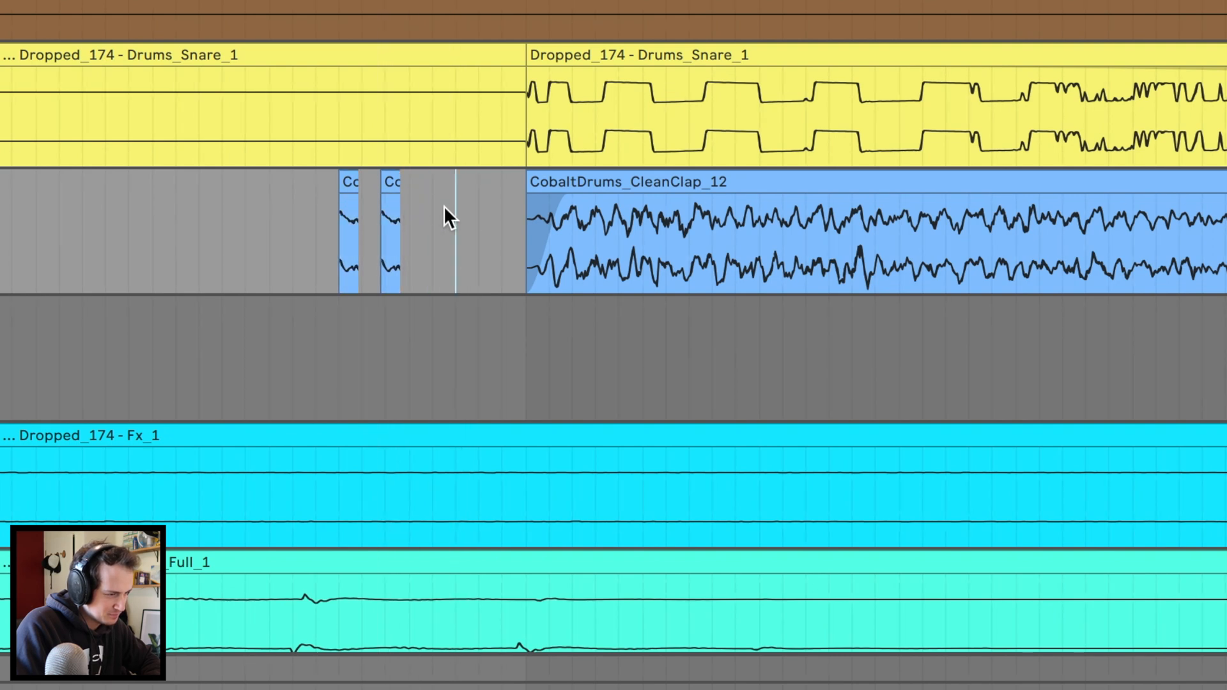
pyautogui.press('super+v')
pyautogui.moveTo(469, 187)
pyautogui.mouseDown()
pyautogui.moveTo(443, 189)
pyautogui.moveTo(510, 184)
pyautogui.mouseUp()
pyautogui.click(480, 193)
pyautogui.press('super+v')
# - Lower the clip gain of the short lead-in slices, setting the second and fourth to -2.50 dB
pyautogui.click(351, 183)
pyautogui.doubleClick(352, 182)
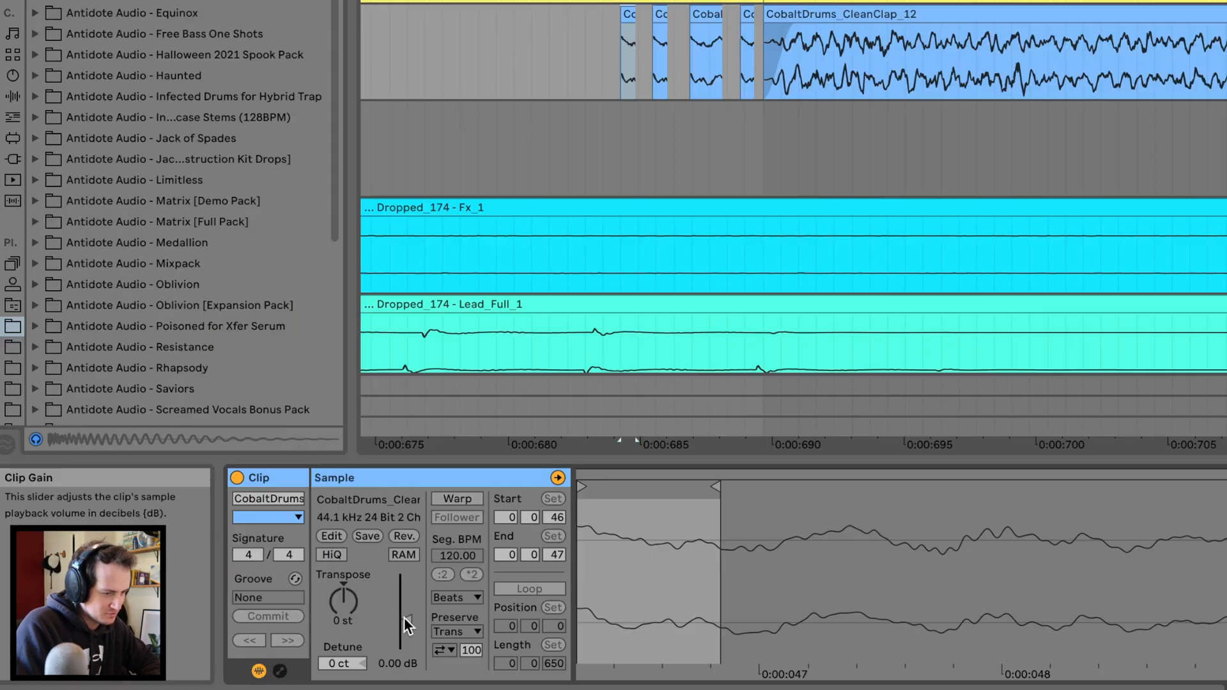
pyautogui.moveTo(405, 618); pyautogui.dragTo(406, 623)
pyautogui.click(667, 14)
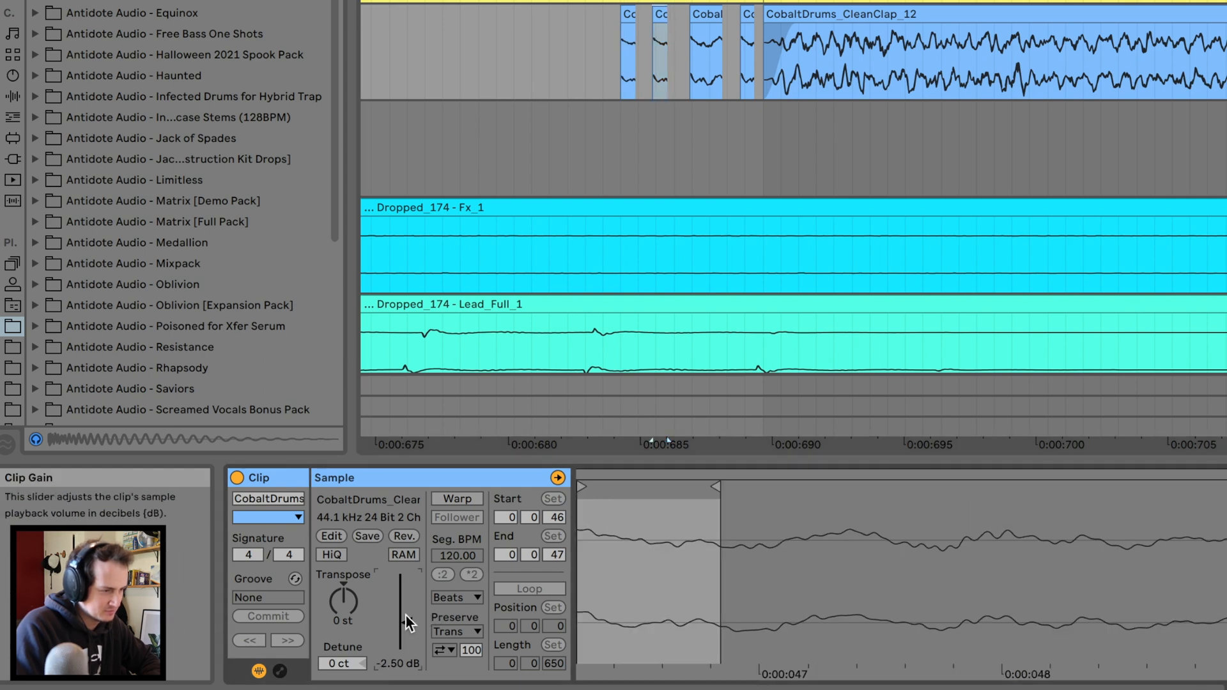
pyautogui.click(748, 14)
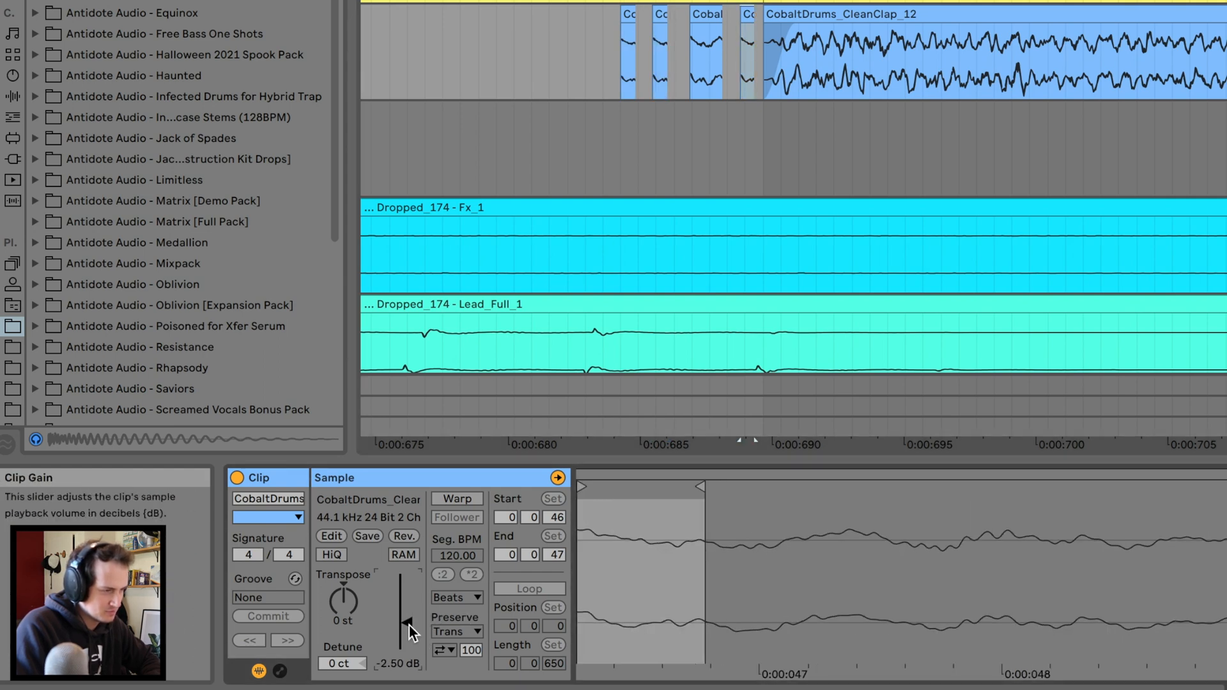
# - Play the soloed clap track from before 1.3 to hear the short slices lead into the clap
pyautogui.moveTo(479, 64); pyautogui.dragTo(479, 32)
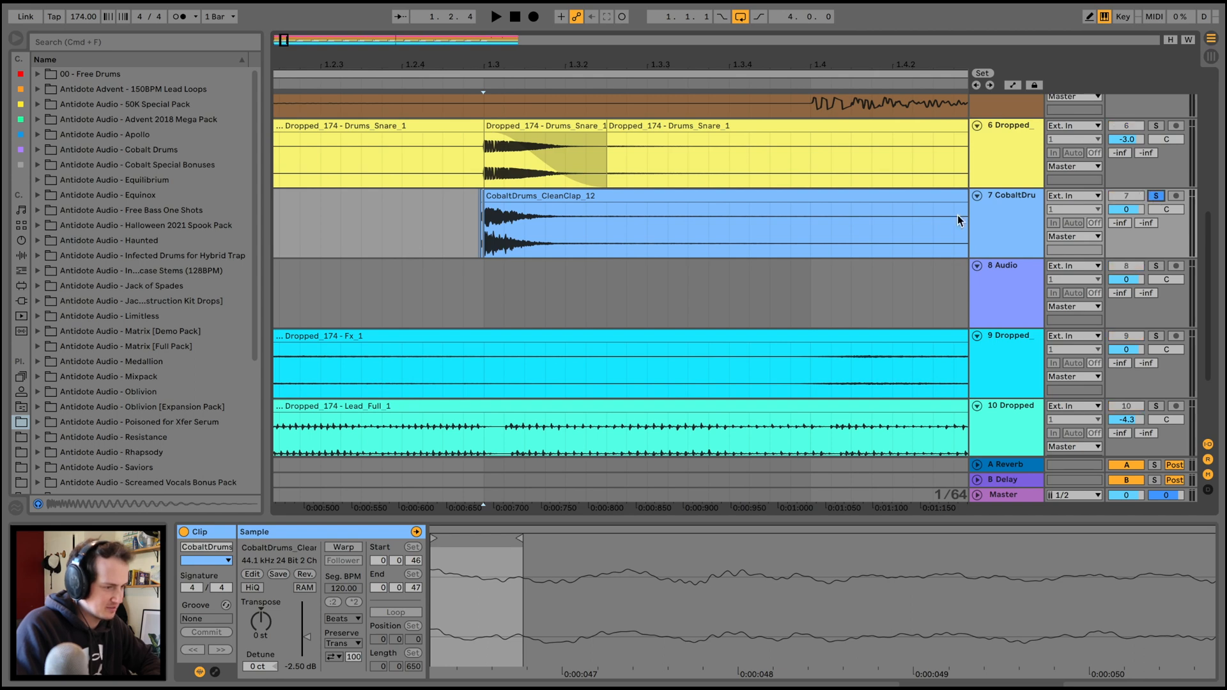
pyautogui.click(400, 243)
pyautogui.press('space')
pyautogui.moveTo(479, 65)
pyautogui.mouseDown()
pyautogui.moveTo(475, 95)
pyautogui.moveTo(486, 75)
pyautogui.mouseUp()
pyautogui.press('space')
pyautogui.press('space')
pyautogui.click(473, 180)
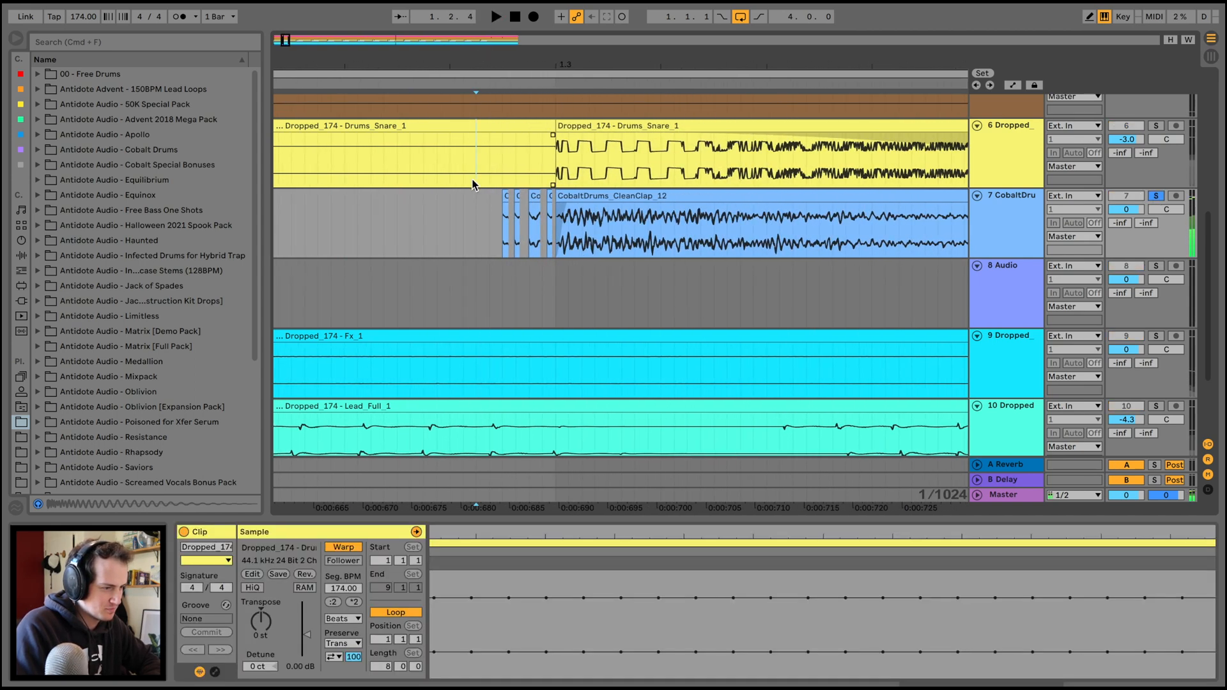
# - Select the four lead-in slices and compare the clap in playback with the slices deactivated and reactivated
pyautogui.moveTo(458, 195); pyautogui.dragTo(553, 199)
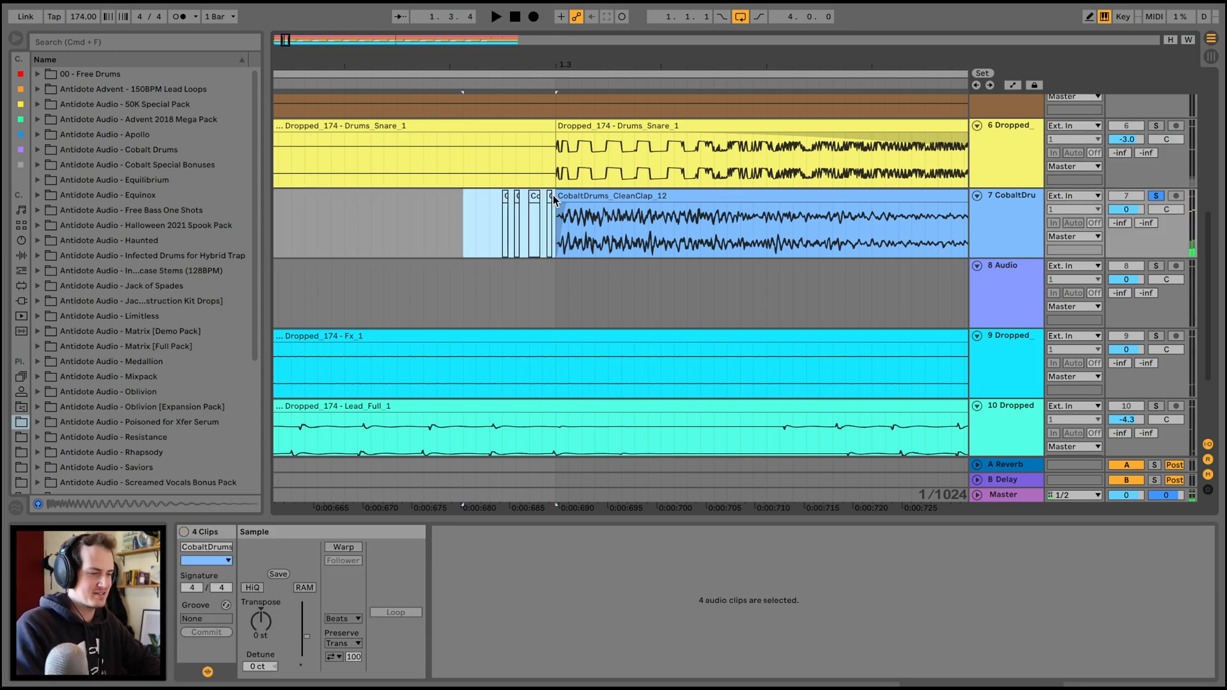
pyautogui.press('space')
pyautogui.press('space')
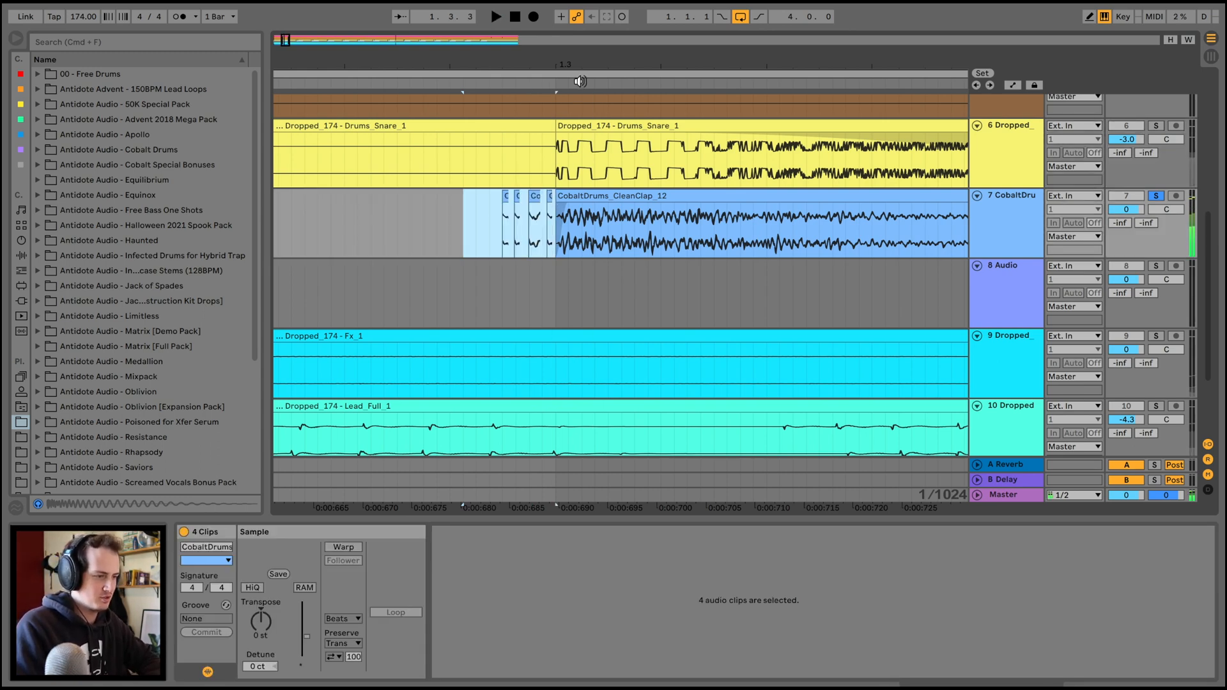
# - Duplicate bar 1's clap with its lead-in slices into bar 2, and play the full mix from the start
pyautogui.moveTo(594, 66); pyautogui.dragTo(425, 66)
pyautogui.press('super+d')
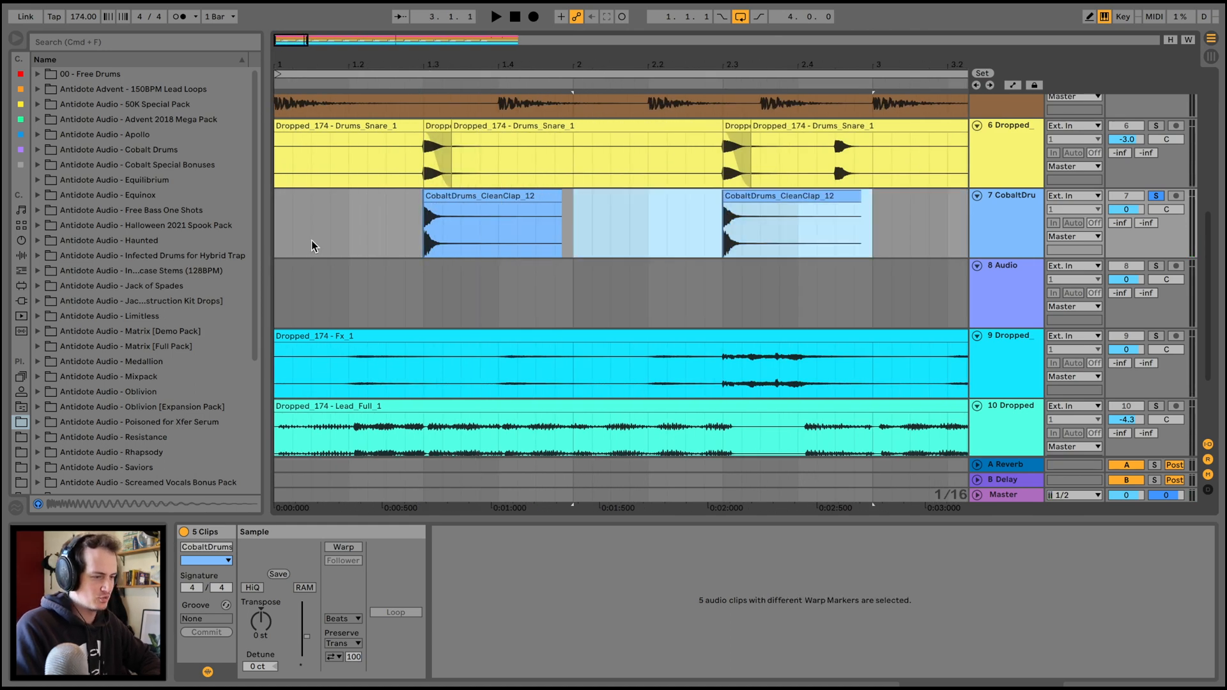
pyautogui.click(283, 225)
pyautogui.moveTo(400, 63); pyautogui.dragTo(297, 63)
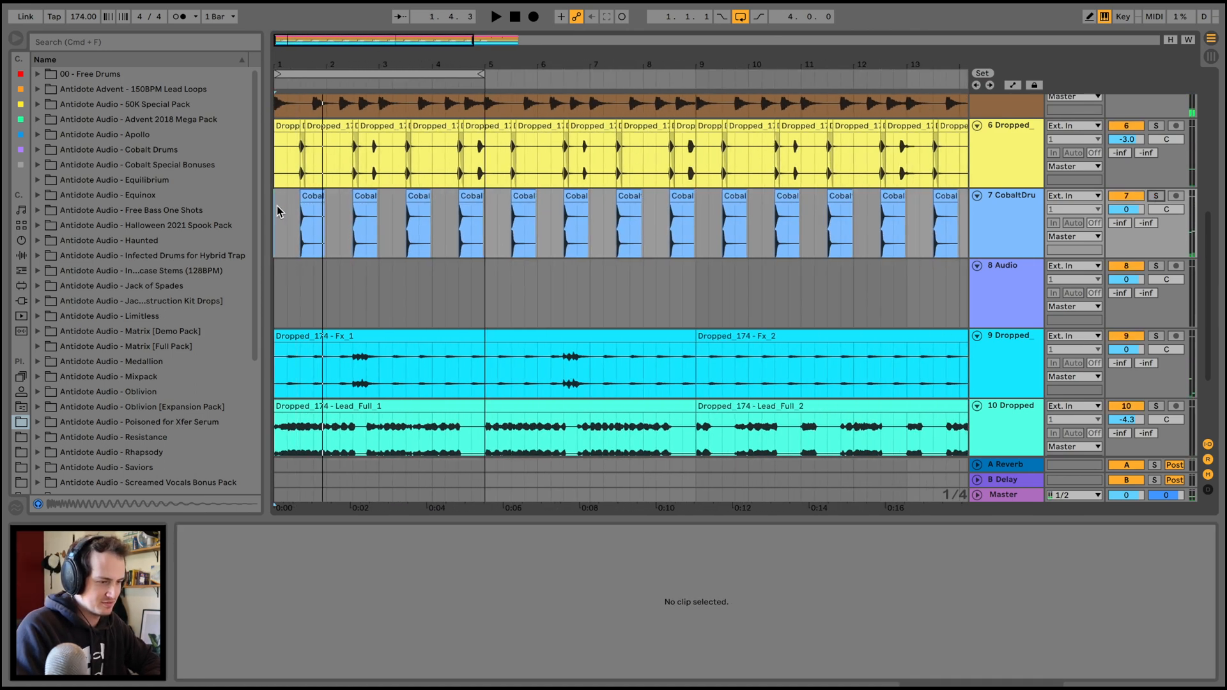
pyautogui.press('space')
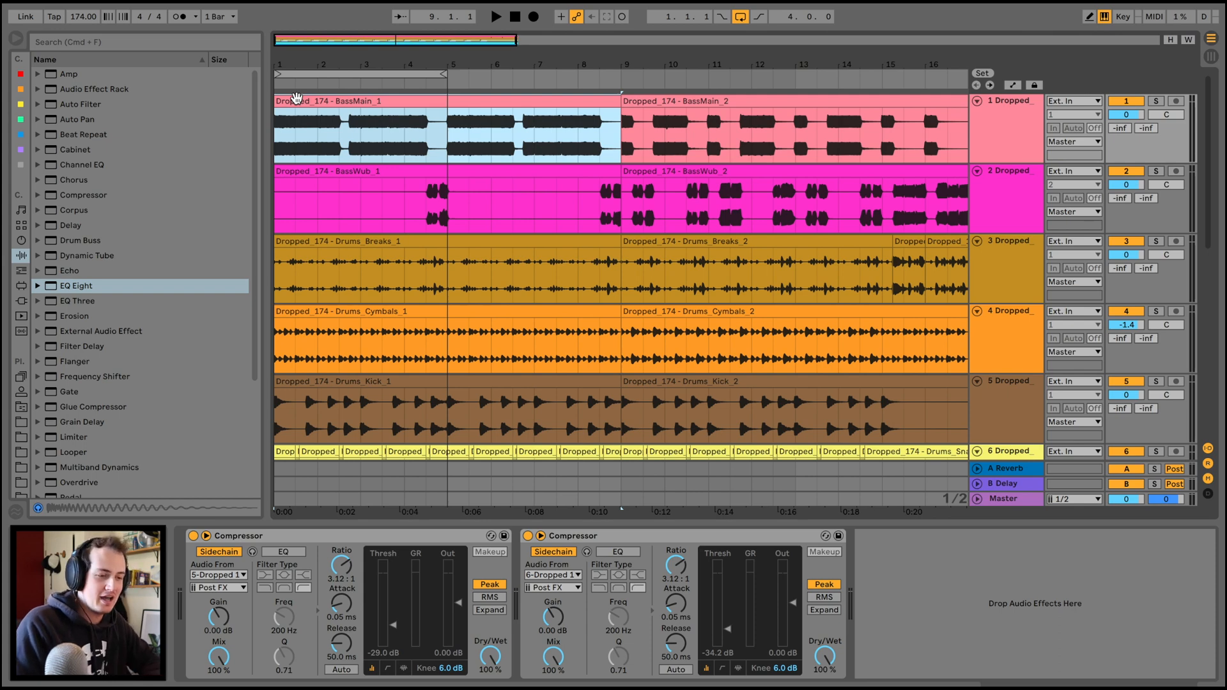
# - Add a Frequency Shifter after the two compressors on the BassMain track, and play that track soloed
pyautogui.moveTo(105, 382); pyautogui.dragTo(321, 207)
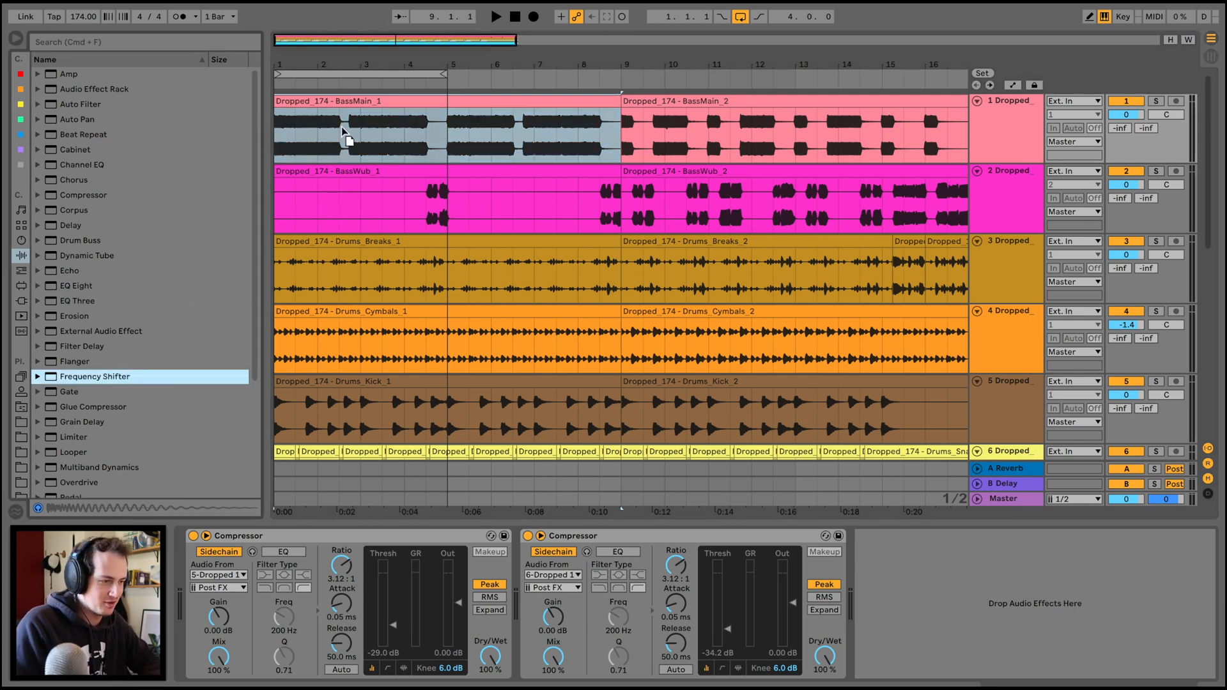
pyautogui.moveTo(342, 131); pyautogui.dragTo(353, 128)
pyautogui.click(1156, 101)
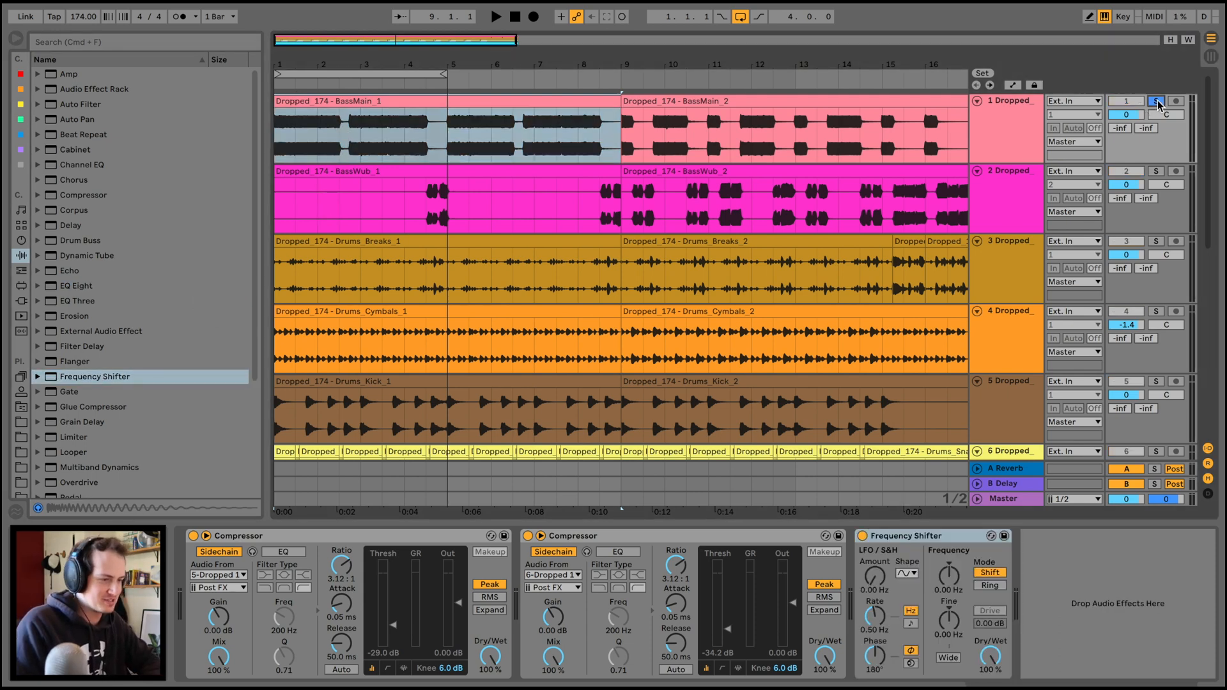
pyautogui.press('space')
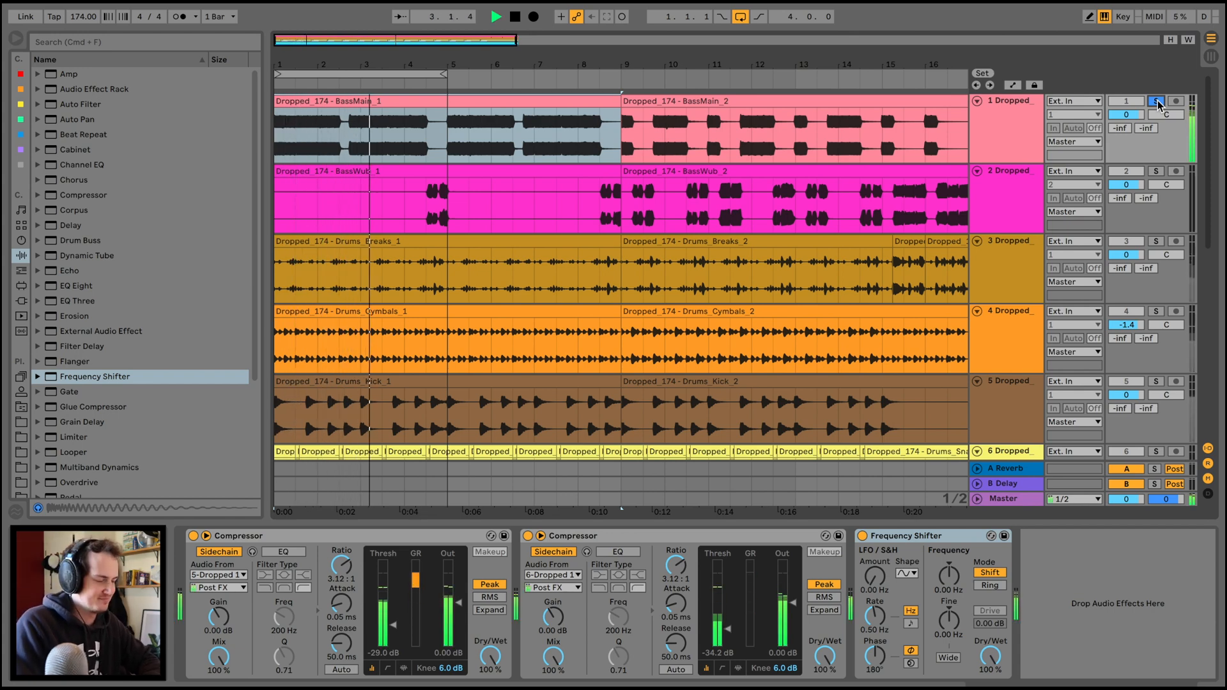
pyautogui.press('space')
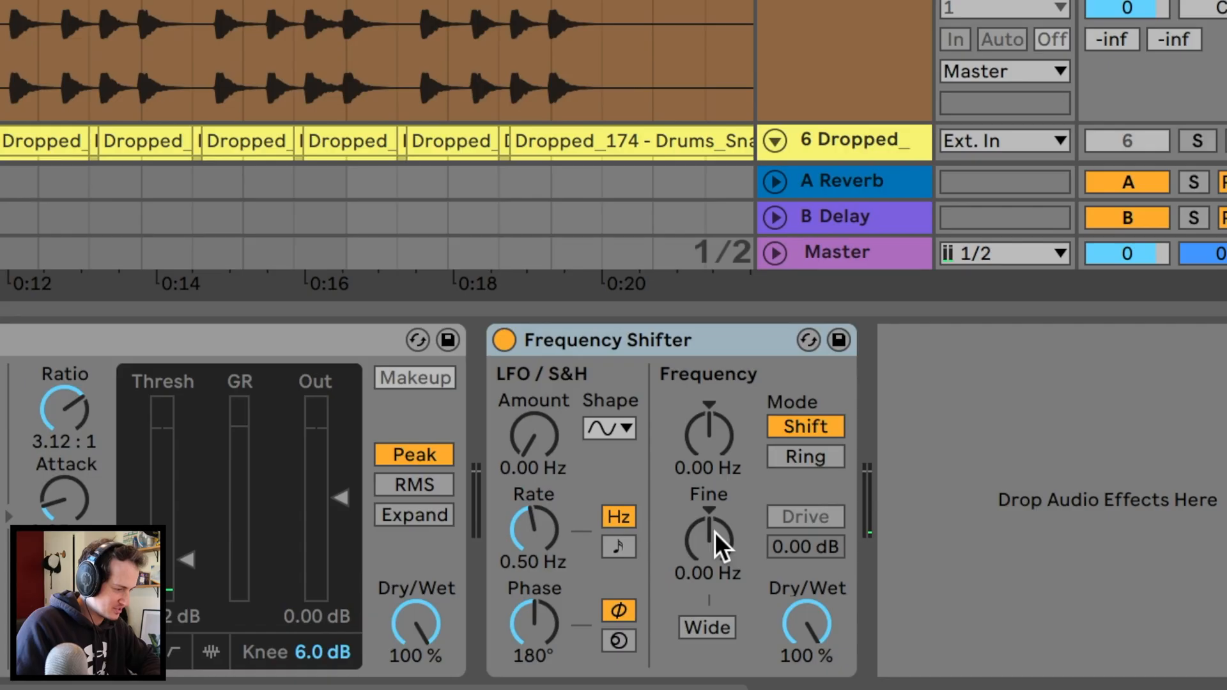
# - Set the Frequency Shifter's fine shift to 2.92 Hz and lower its dry/wet to 26.2% during playback
pyautogui.moveTo(948, 617); pyautogui.dragTo(948, 614)
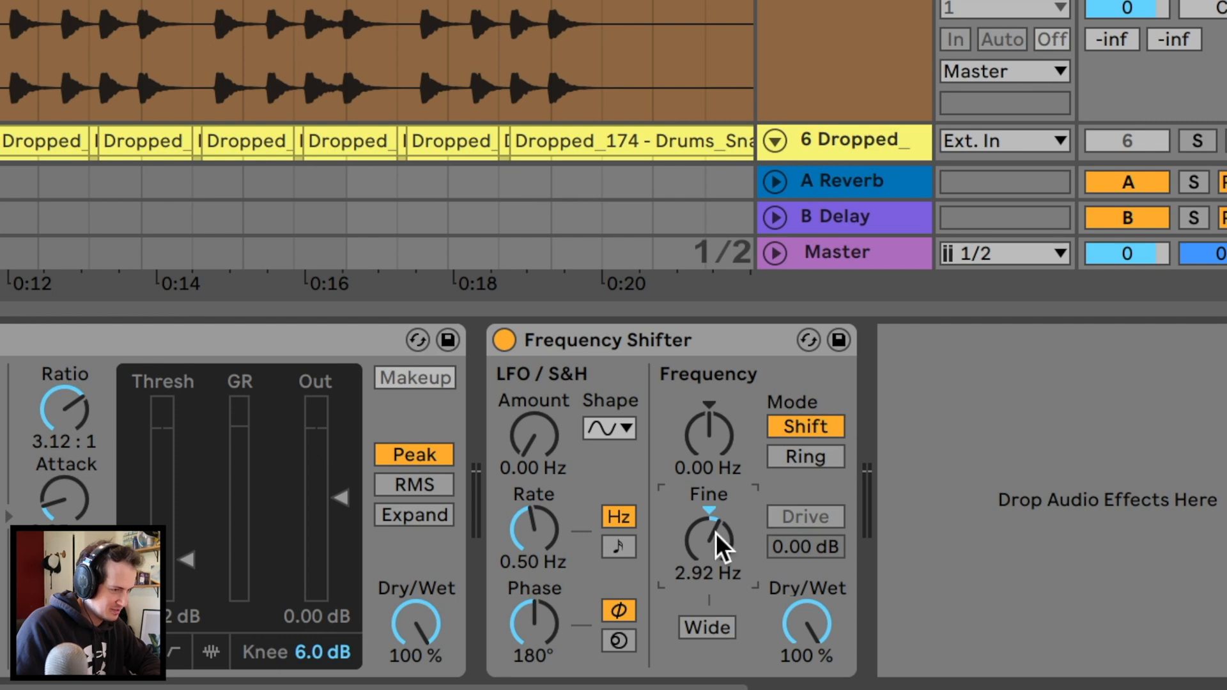
pyautogui.press('space')
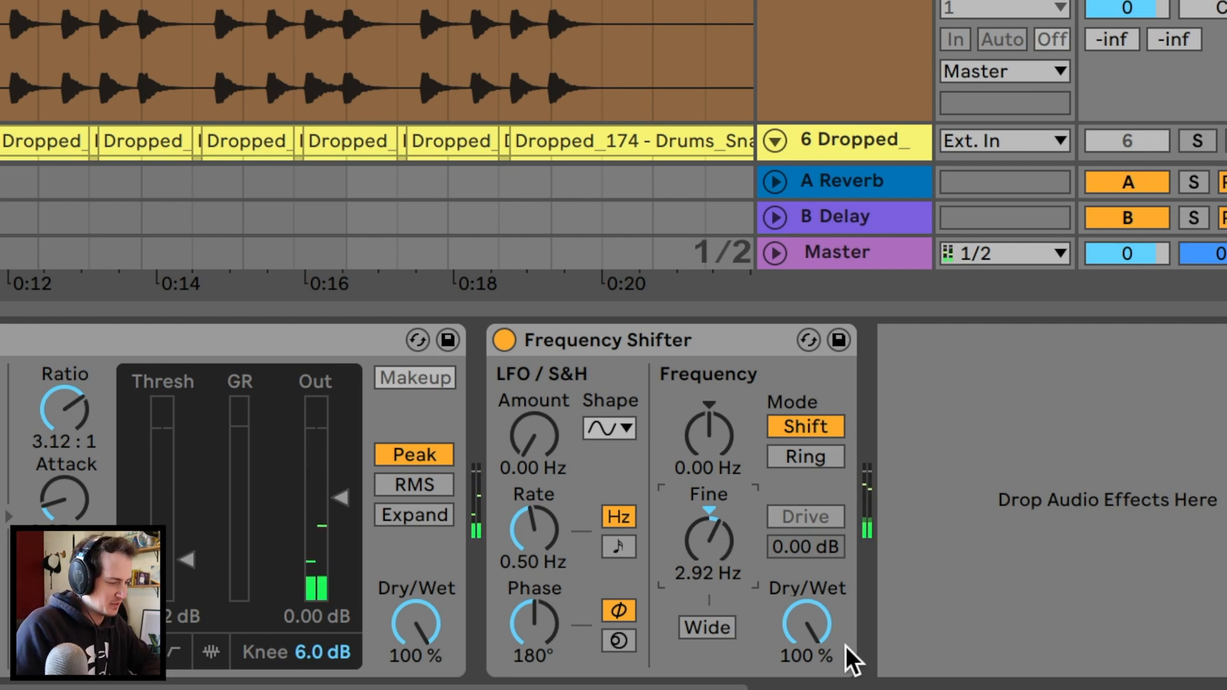
pyautogui.moveTo(804, 627)
pyautogui.mouseDown()
pyautogui.moveTo(803, 665)
pyautogui.moveTo(803, 622)
pyautogui.mouseUp()
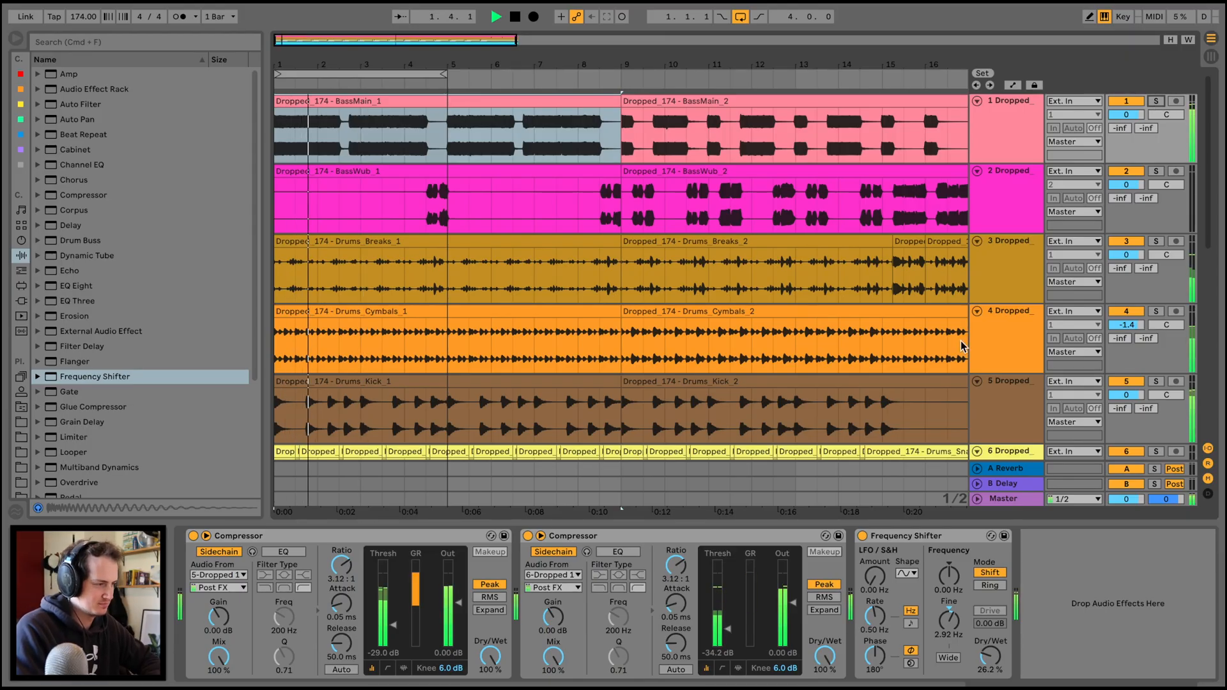
# - Turn off the arrangement loop, and readjust the Frequency Shifter's dry/wet to 31.7% and its fine shift while listening
pyautogui.click(741, 17)
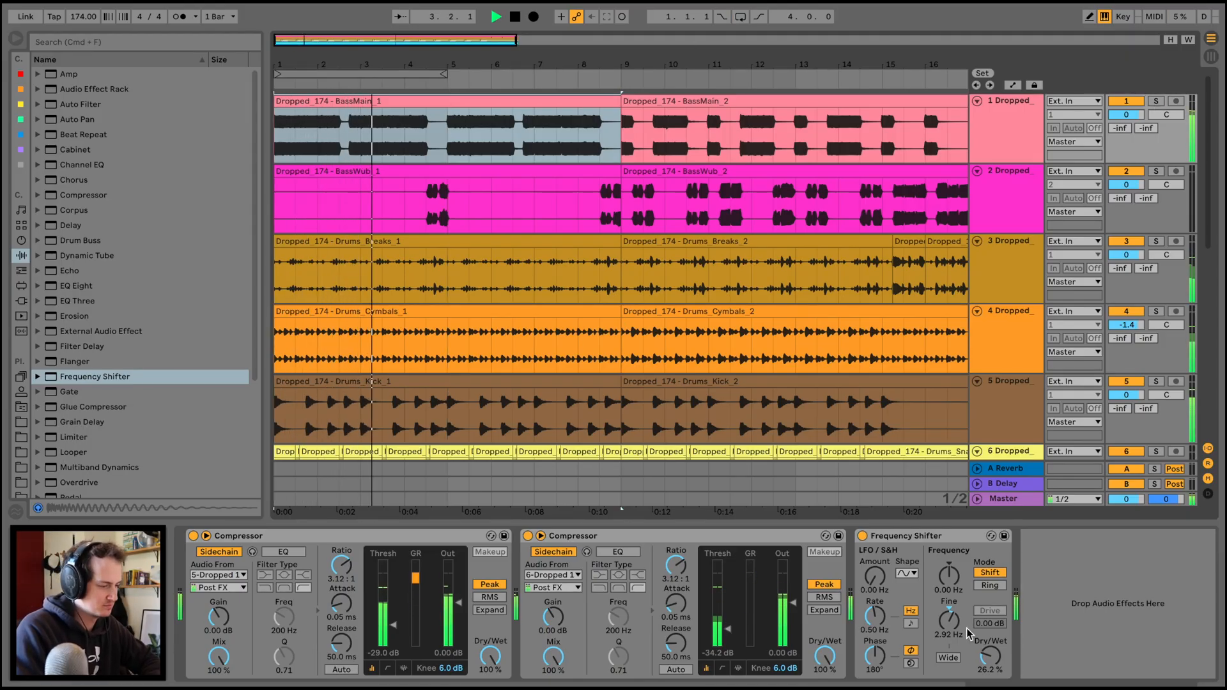
pyautogui.moveTo(992, 659)
pyautogui.mouseDown()
pyautogui.moveTo(992, 614)
pyautogui.moveTo(991, 639)
pyautogui.mouseUp()
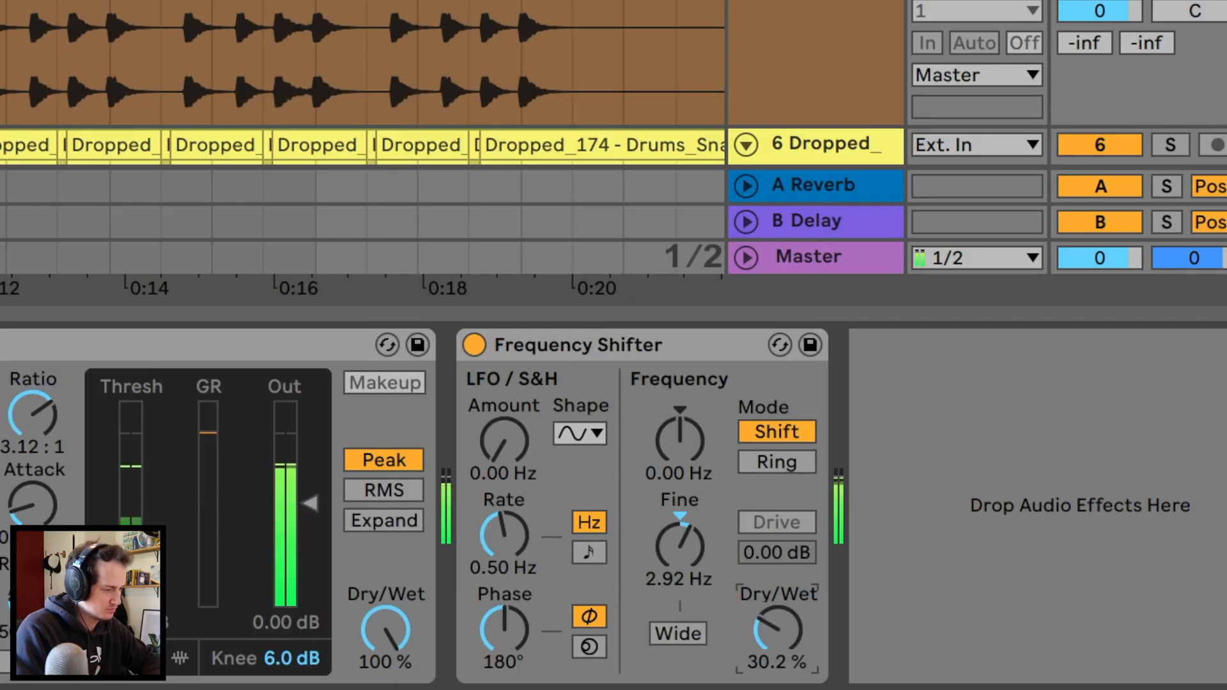
pyautogui.moveTo(777, 629); pyautogui.dragTo(777, 628)
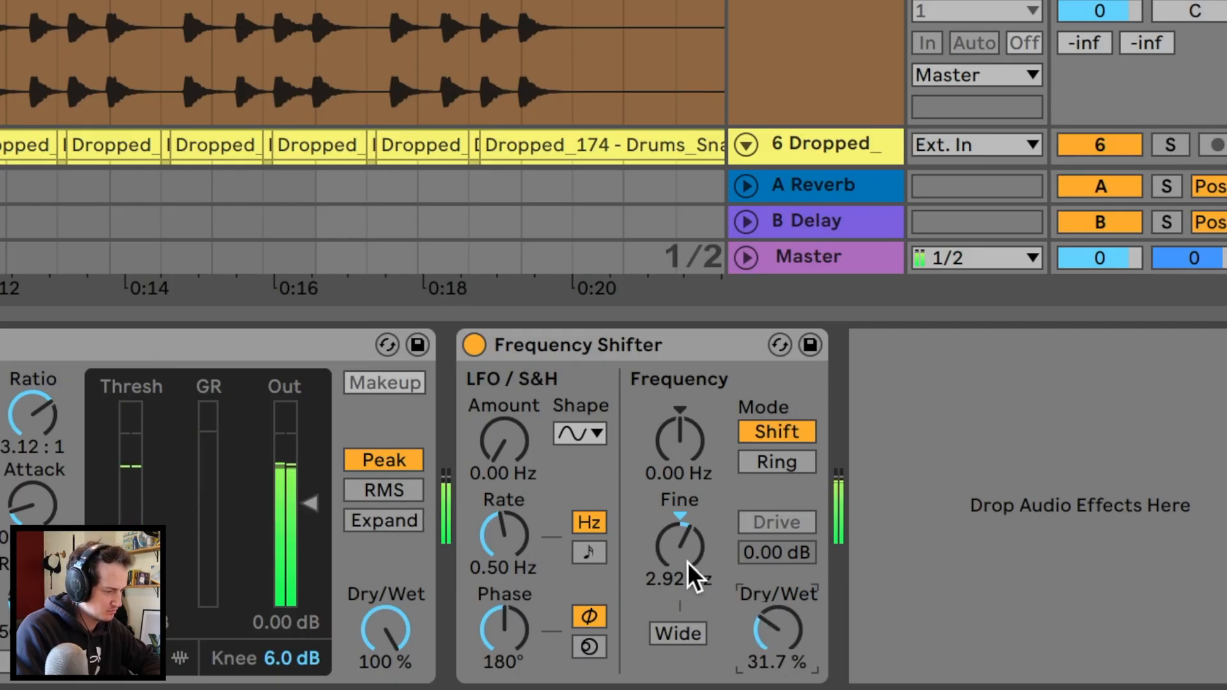
pyautogui.moveTo(685, 562)
pyautogui.mouseDown()
pyautogui.moveTo(680, 509)
pyautogui.moveTo(678, 545)
pyautogui.mouseUp()
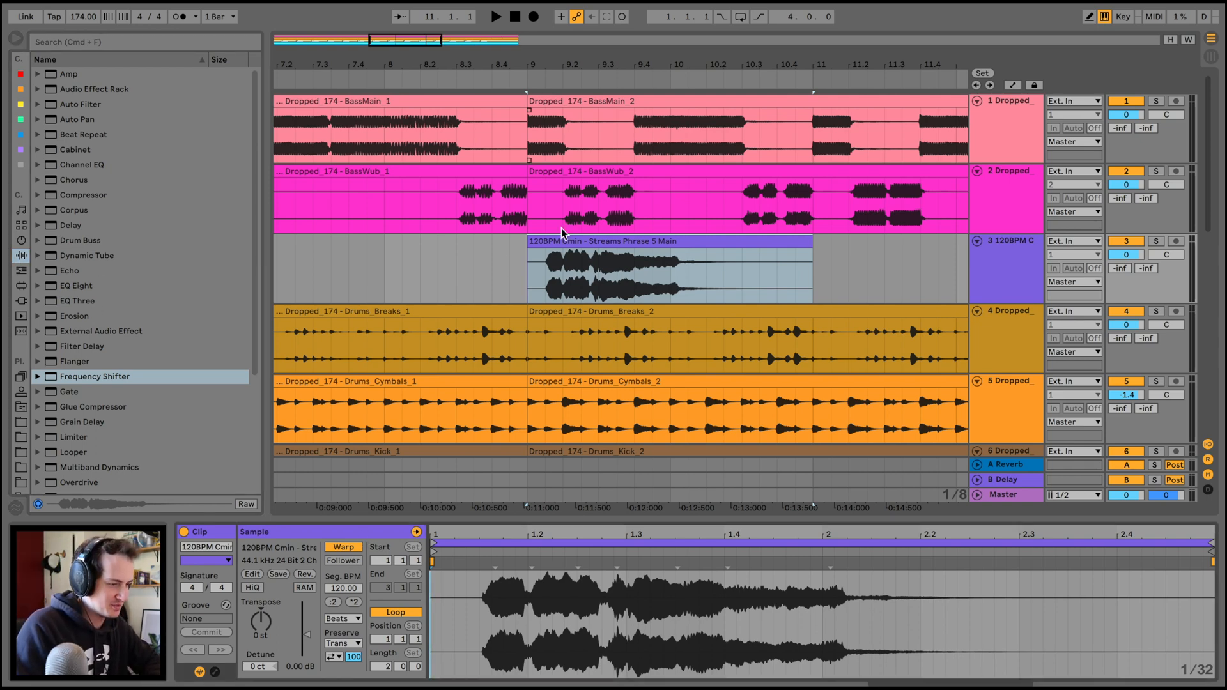
# - Reverse the Streams Phrase 5 Main clip at bar 9 and add a Reverb to its track with 8.19 s decay and 100% dry/wet
pyautogui.click(554, 243)
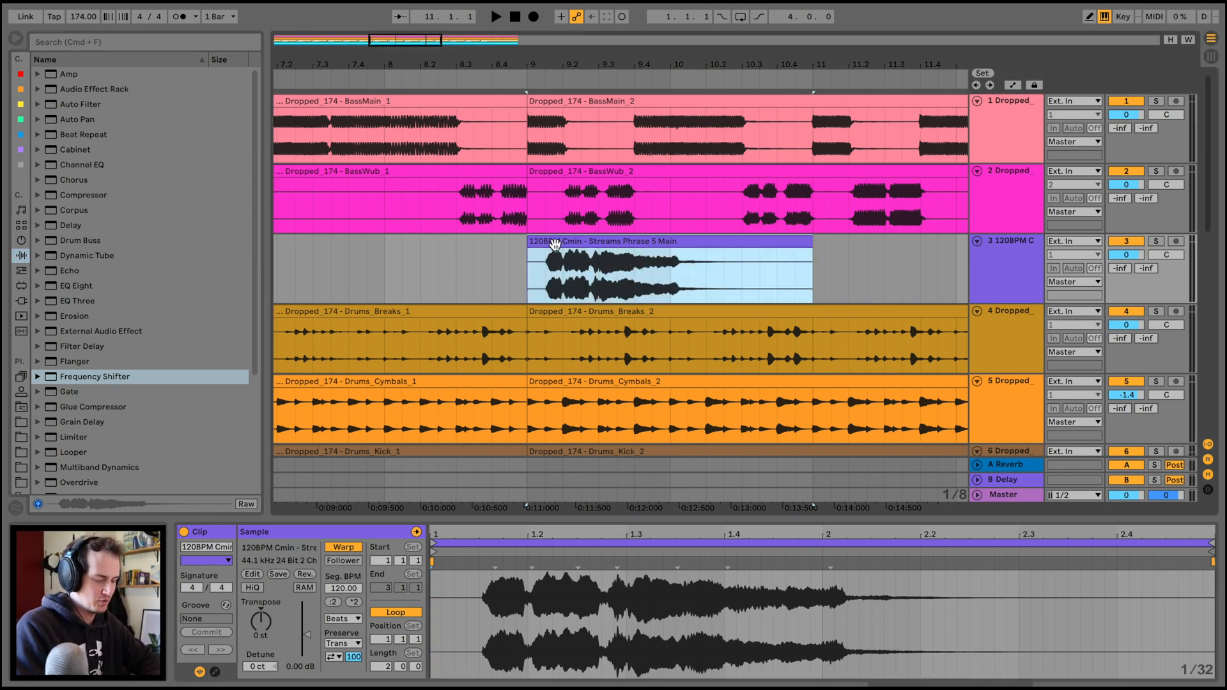
pyautogui.press('r')
pyautogui.scroll(-5, 66, 343)
pyautogui.moveTo(73, 399); pyautogui.dragTo(757, 263)
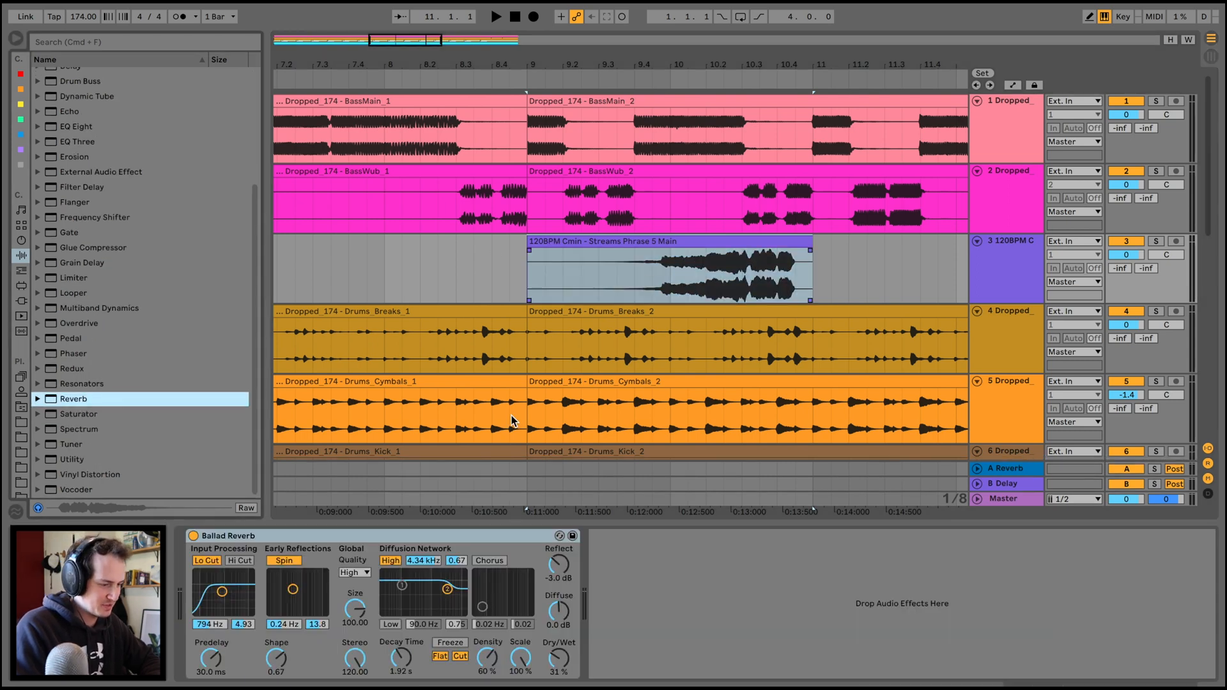
pyautogui.moveTo(556, 666); pyautogui.dragTo(556, 645)
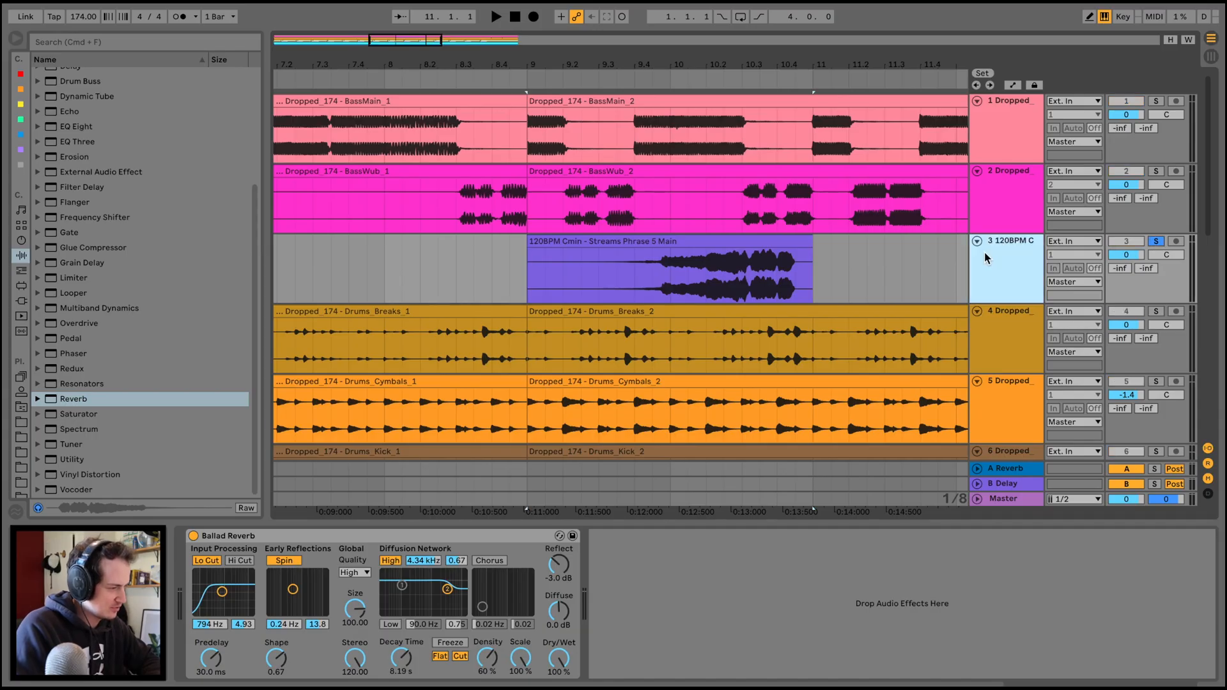
# - Insert a new audio track below the Streams Phrase track and set its input to Resampling
pyautogui.press('super+t')
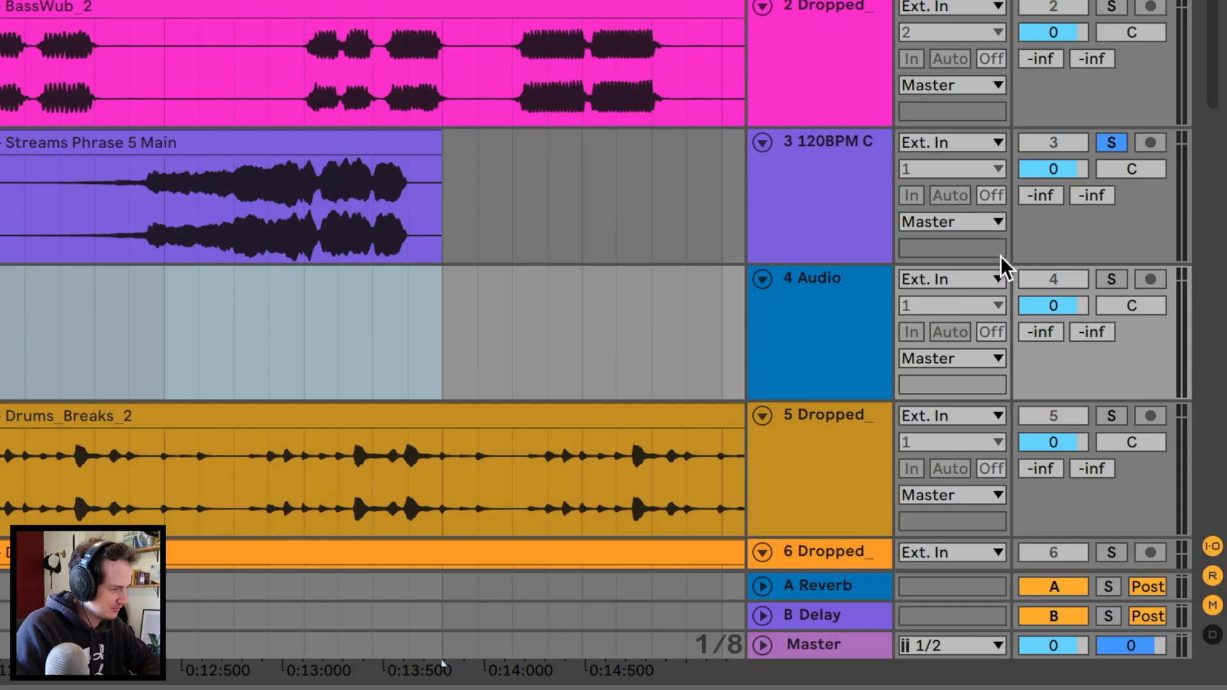
pyautogui.click(1098, 312)
pyautogui.click(1088, 362)
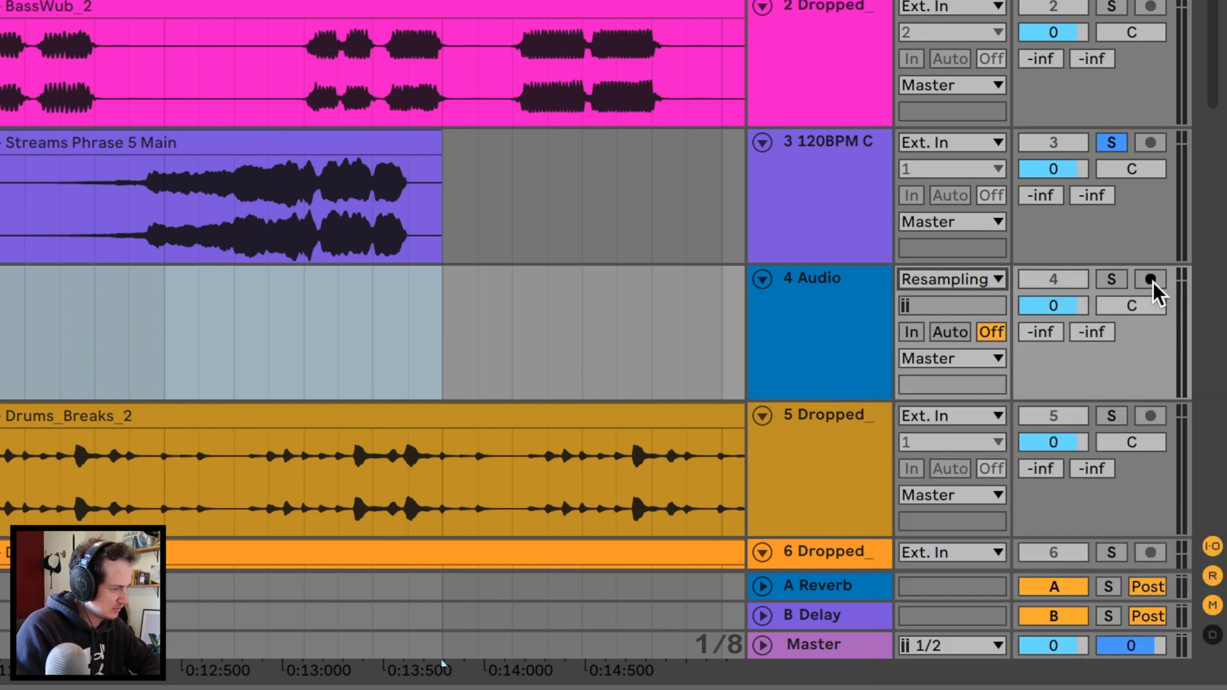
# - Arm the Resampling track, set its monitoring to In, and record the phrase's reverb tail starting near the end of the reversed clip
pyautogui.click(1150, 279)
pyautogui.click(911, 332)
pyautogui.click(338, 322)
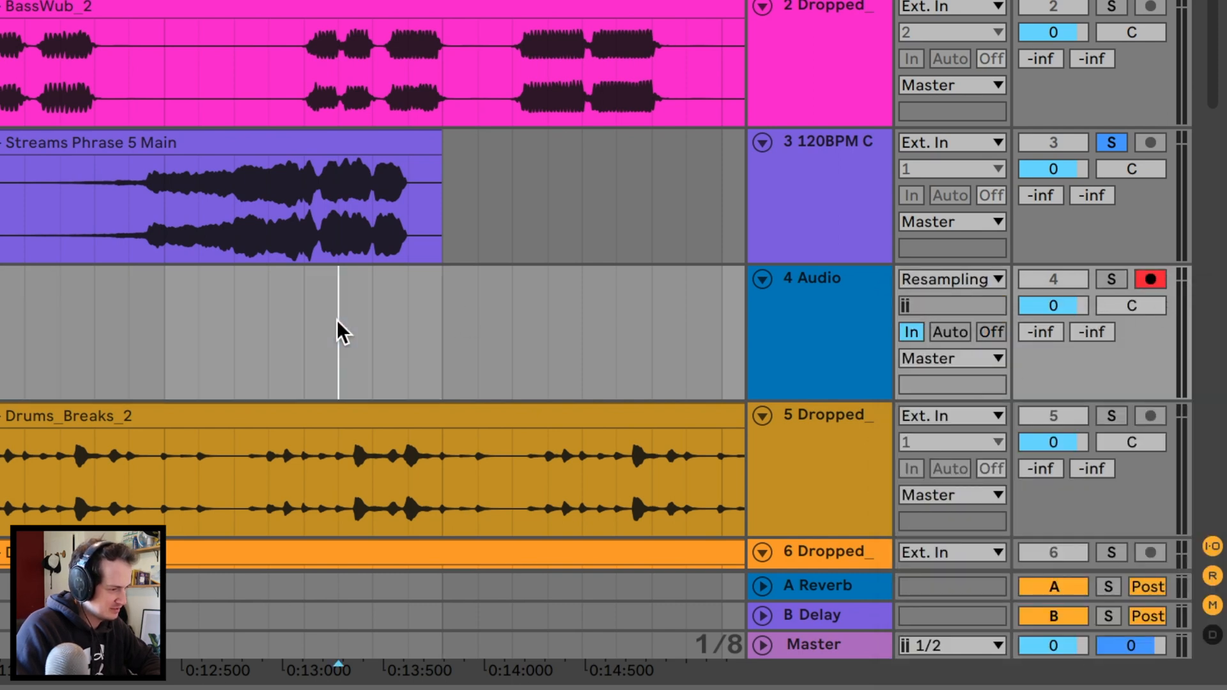
pyautogui.press('space')
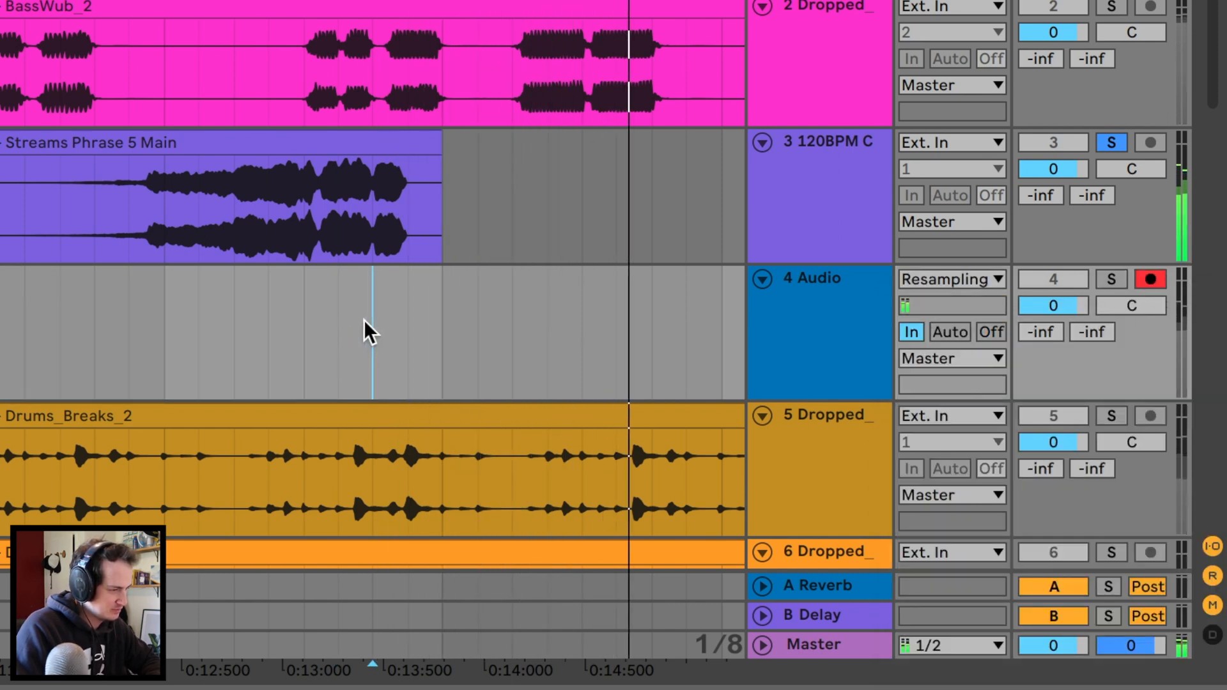
pyautogui.press('space')
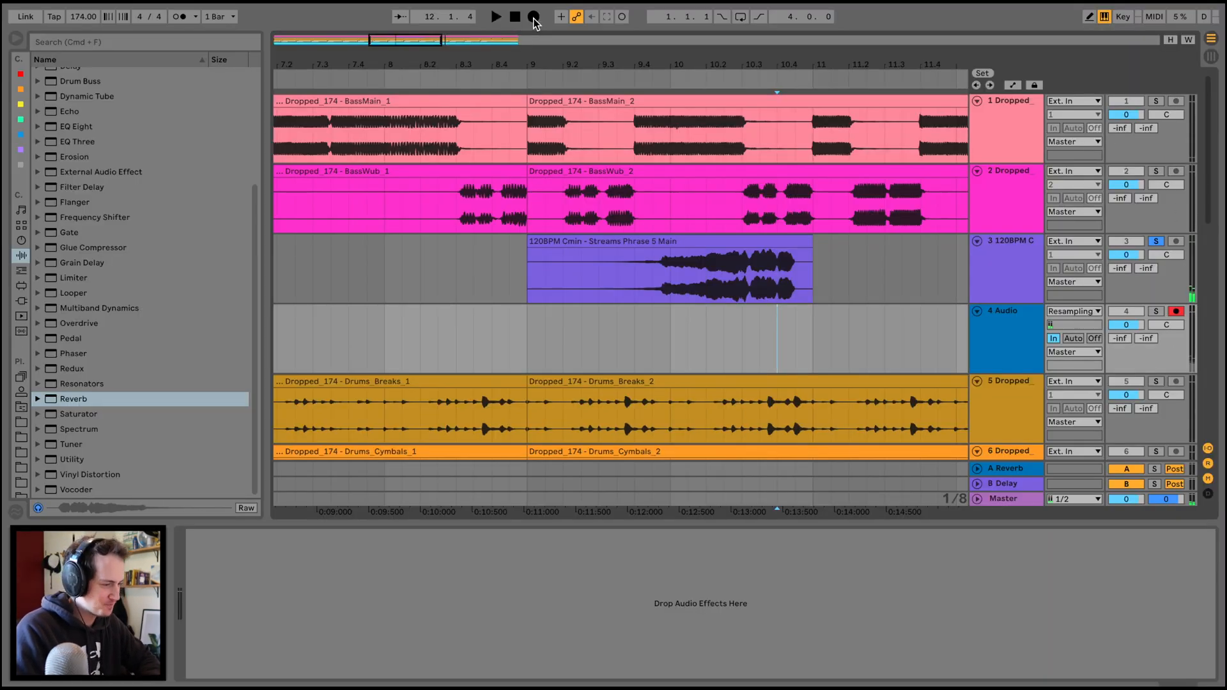
pyautogui.click(534, 17)
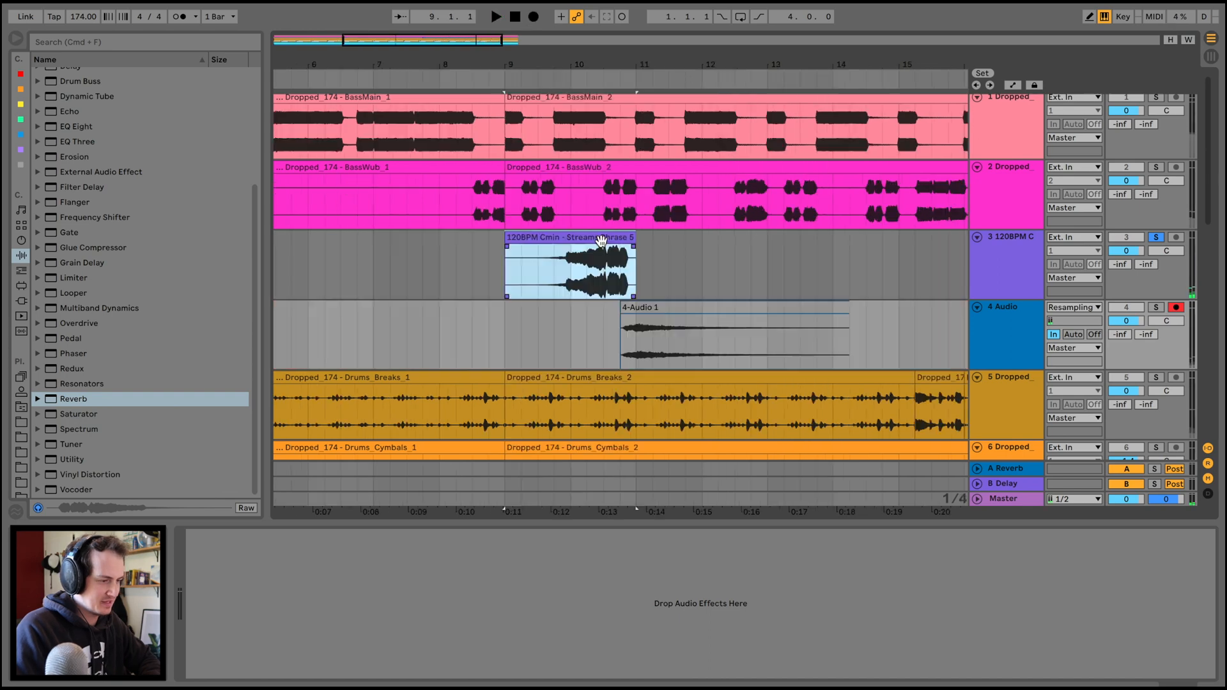
# - Delete the Reverb from the Streams Phrase track and reverse its clip back to normal playback direction
pyautogui.doubleClick(603, 237)
pyautogui.click(1027, 248)
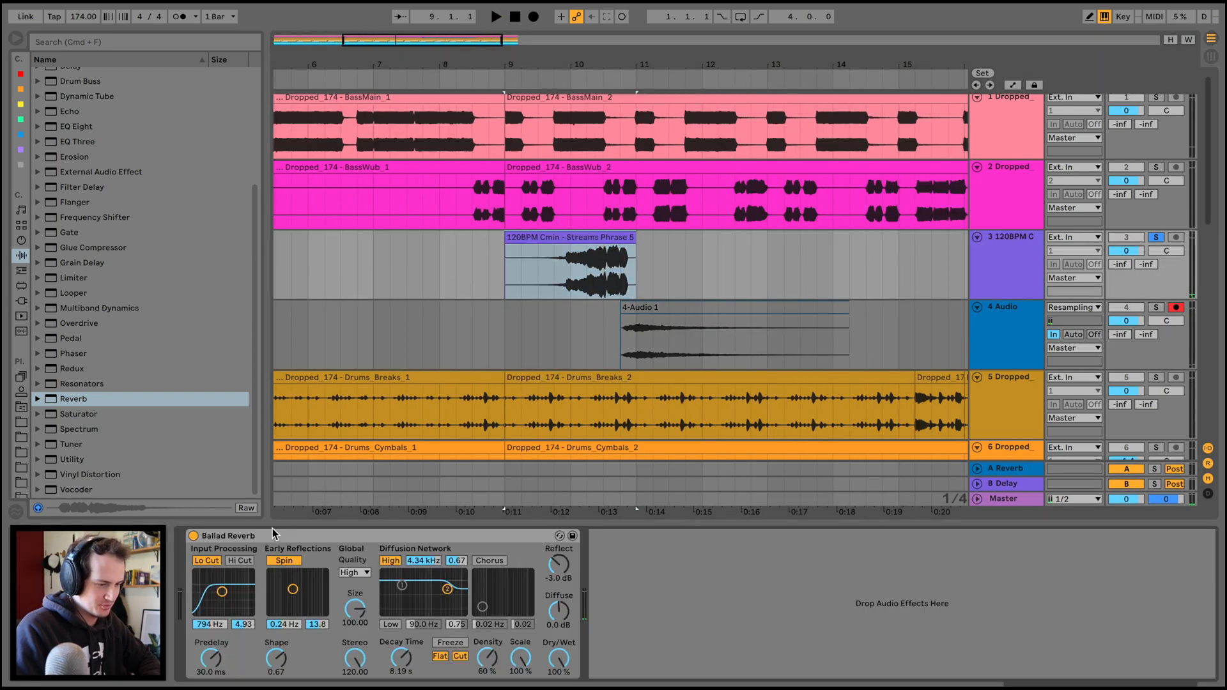
pyautogui.click(276, 535)
pyautogui.press('Delete')
pyautogui.click(591, 238)
pyautogui.press('r')
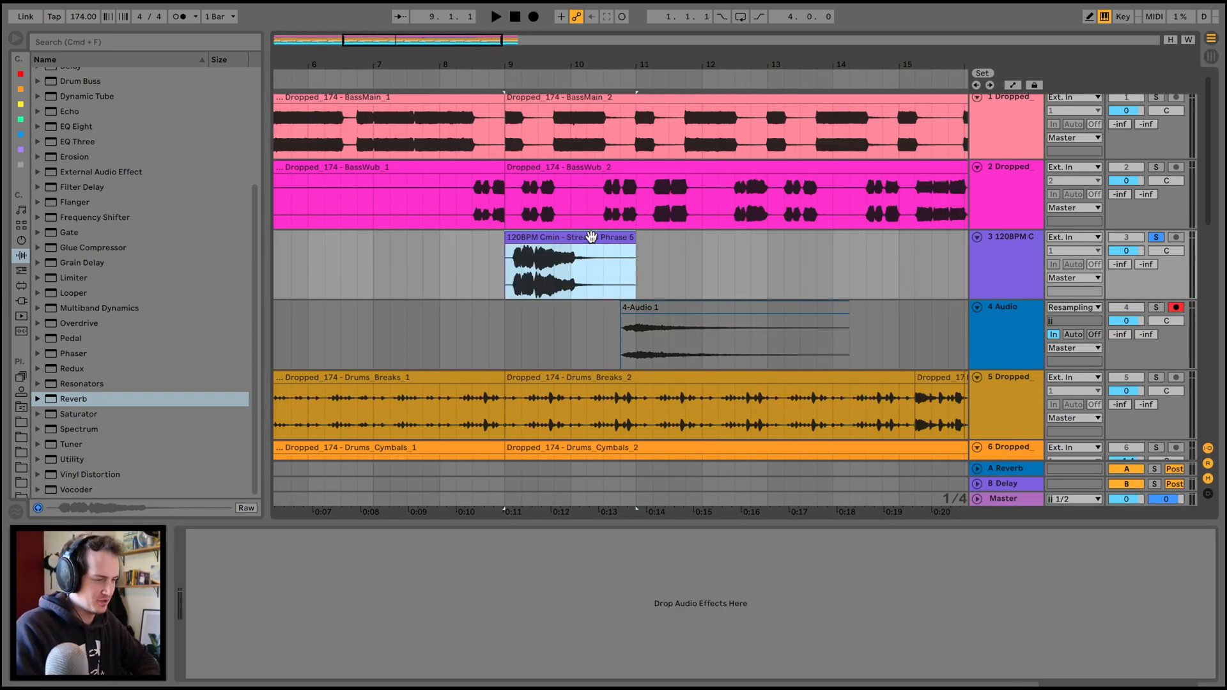
# - Move the recorded reverb tail ahead of the phrase, set its track's monitoring to Auto, and reverse the recorded clip
pyautogui.moveTo(676, 319); pyautogui.dragTo(380, 324)
pyautogui.click(1072, 336)
pyautogui.hscroll(-5, 664, 326)
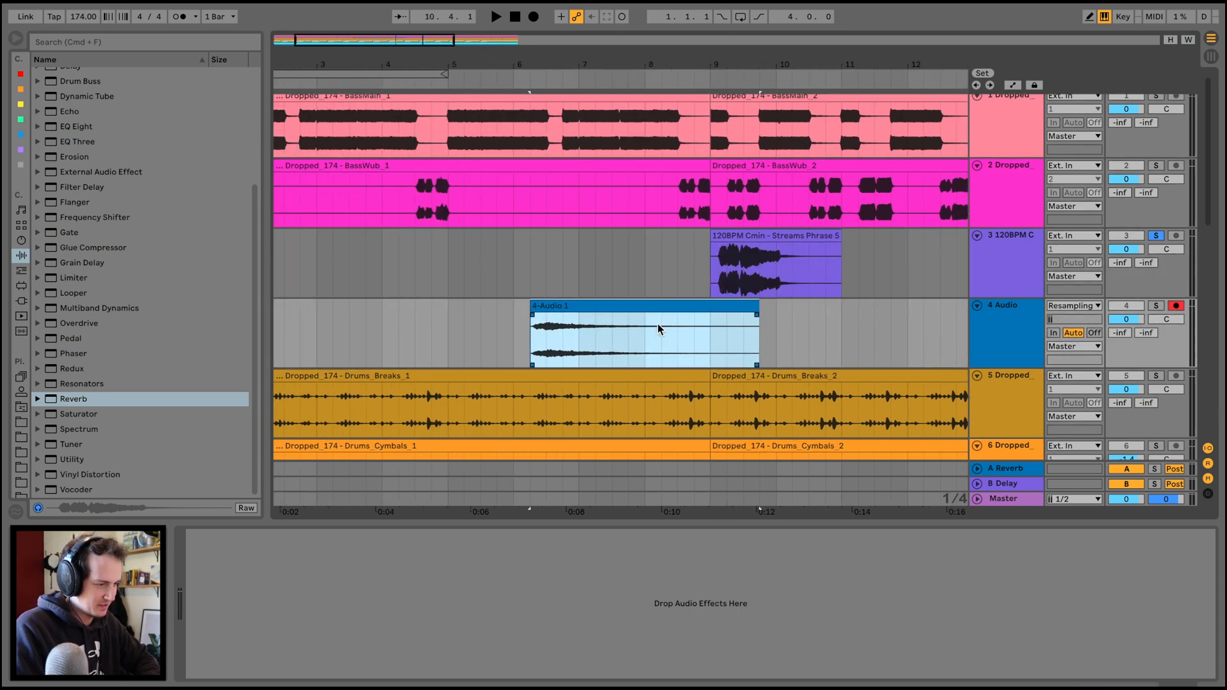
pyautogui.press('r')
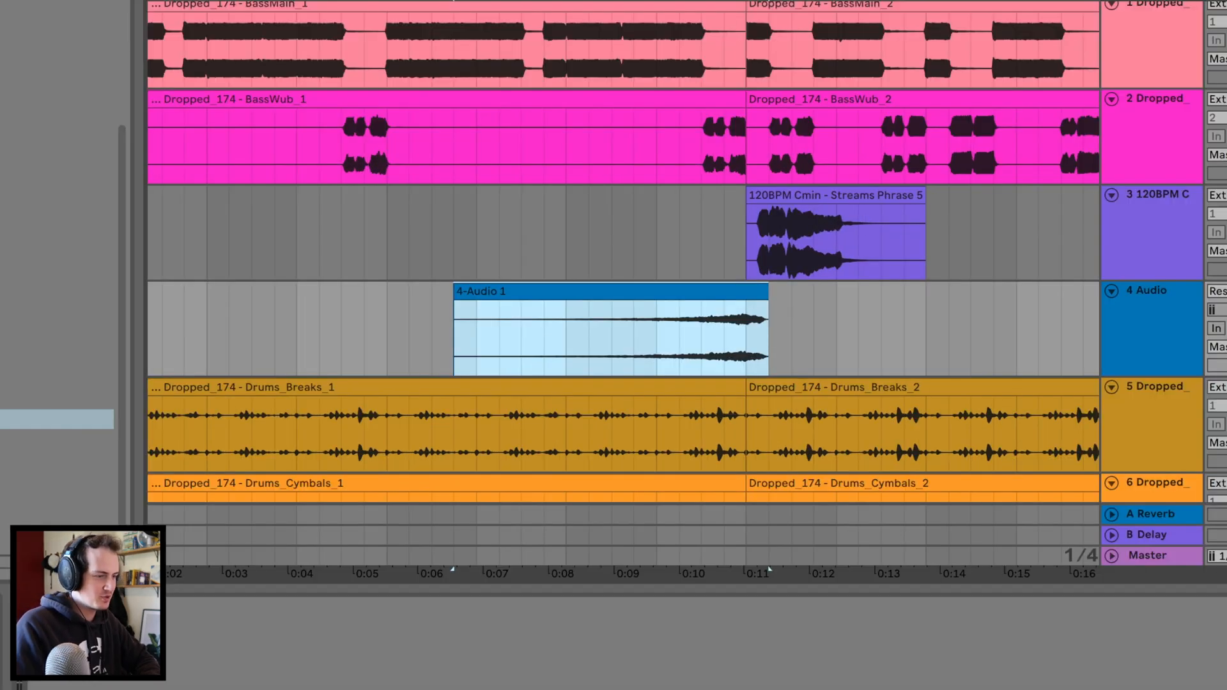
# - Fade out the end of the reversed tail where it overlaps the phrase after bar 9, and play the transition
pyautogui.press('+')
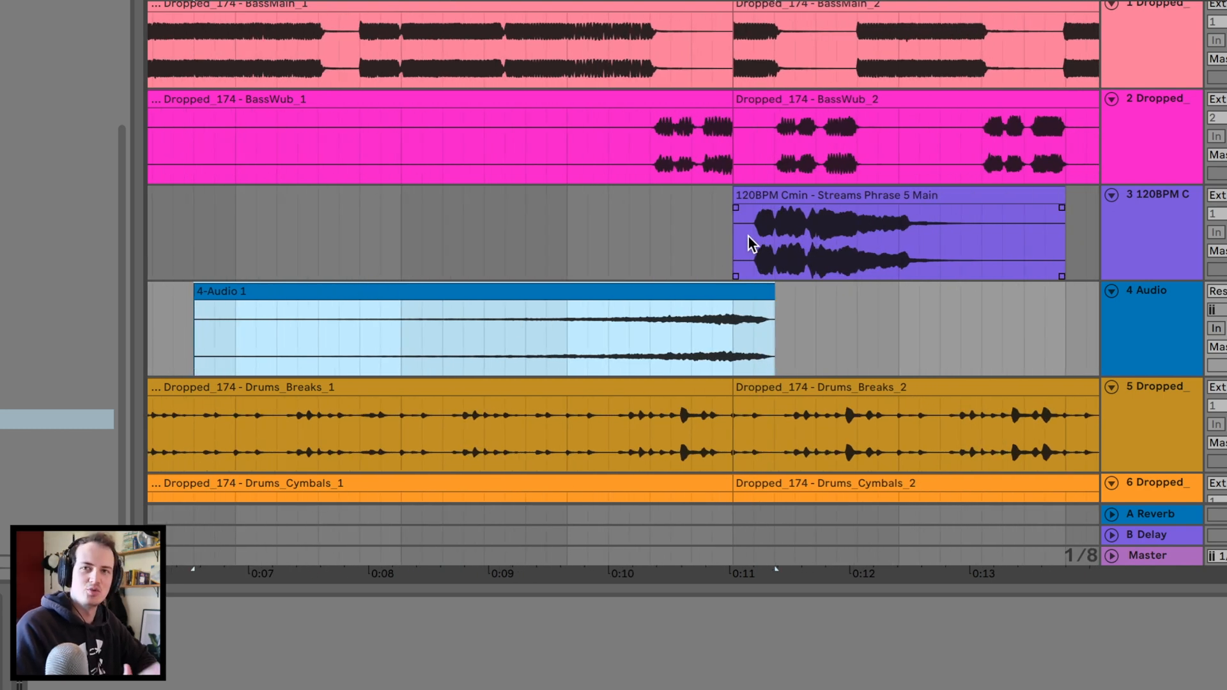
pyautogui.press('+')
pyautogui.press('+')
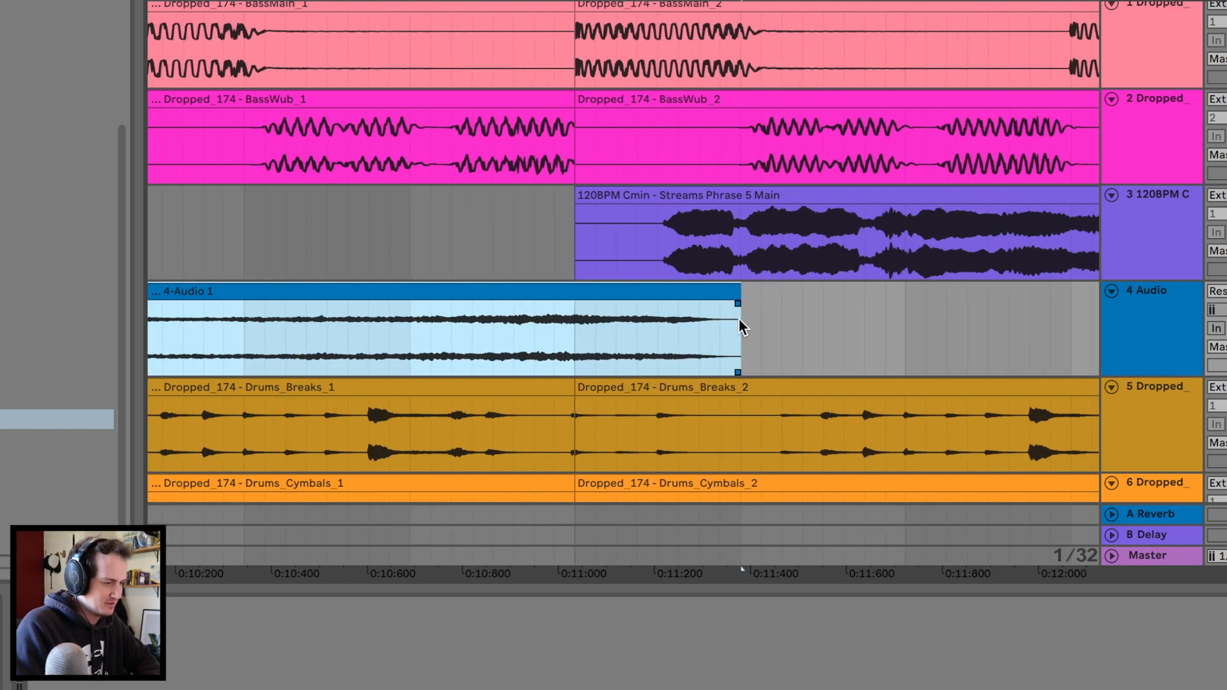
pyautogui.moveTo(709, 293); pyautogui.dragTo(630, 285)
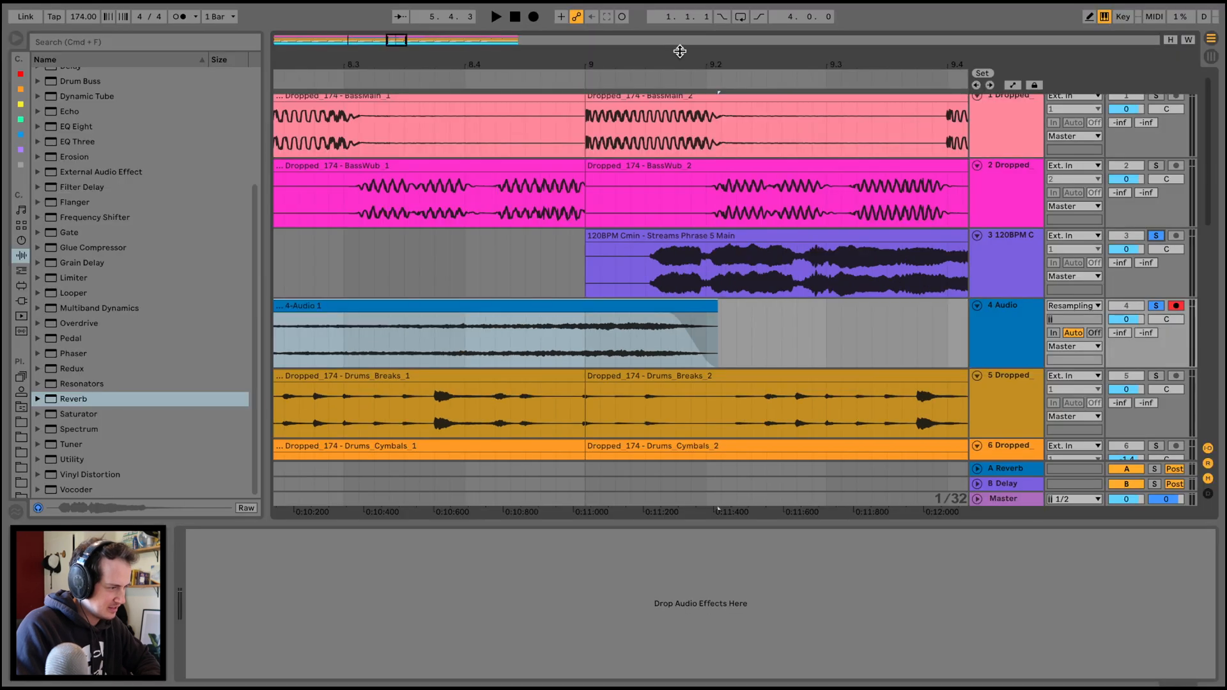
pyautogui.moveTo(676, 56); pyautogui.dragTo(676, 32)
pyautogui.click(434, 250)
pyautogui.press('space')
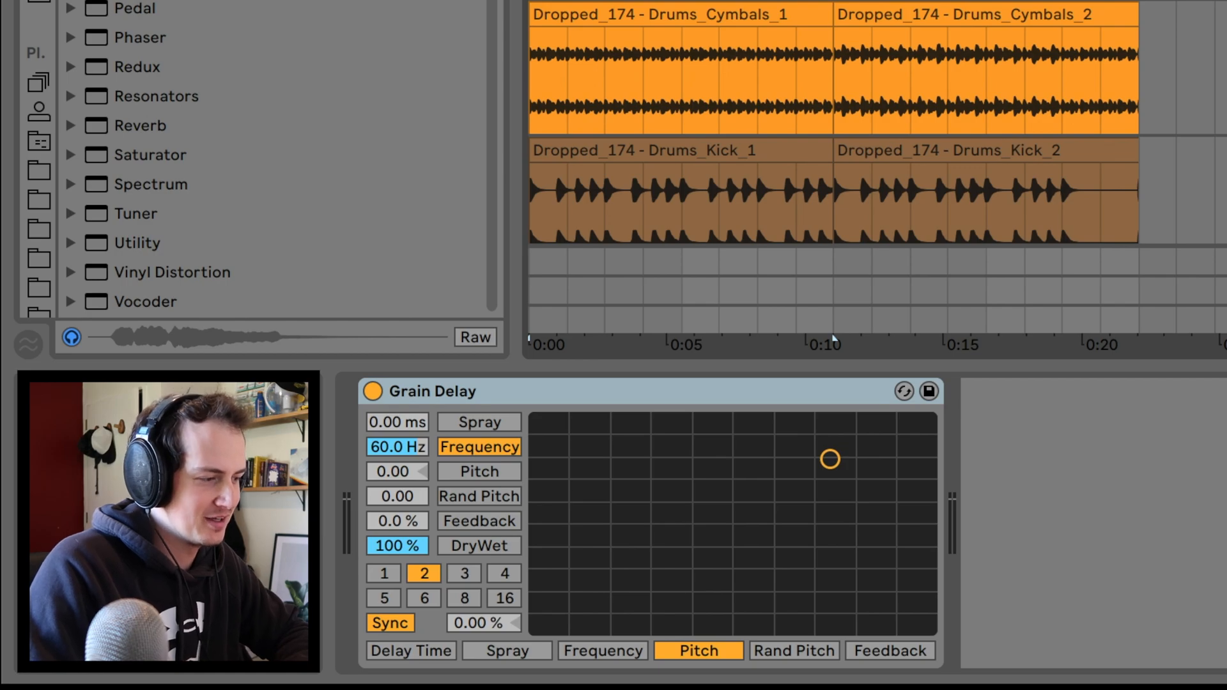
# - Solo the Drums_Breaks track and set its Grain Delay to Time mode, 1.00 ms delay, 25.2 Hz frequency and -15.0 pitch during playback
pyautogui.click(1155, 272)
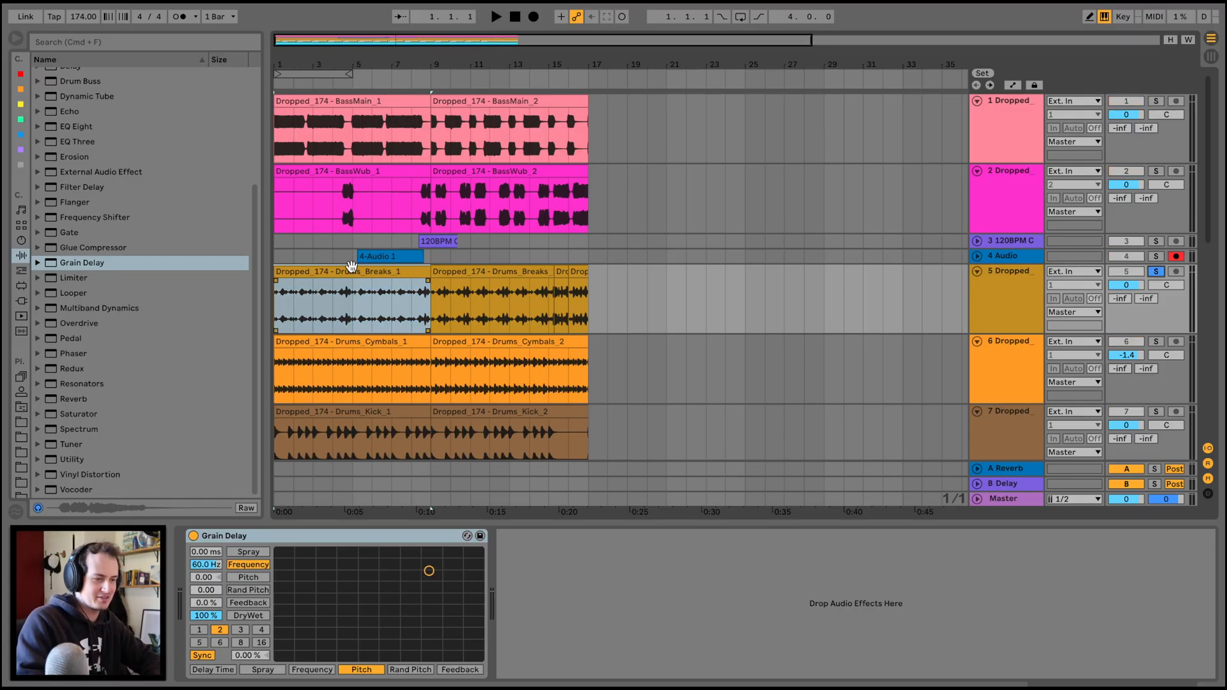
pyautogui.click(352, 266)
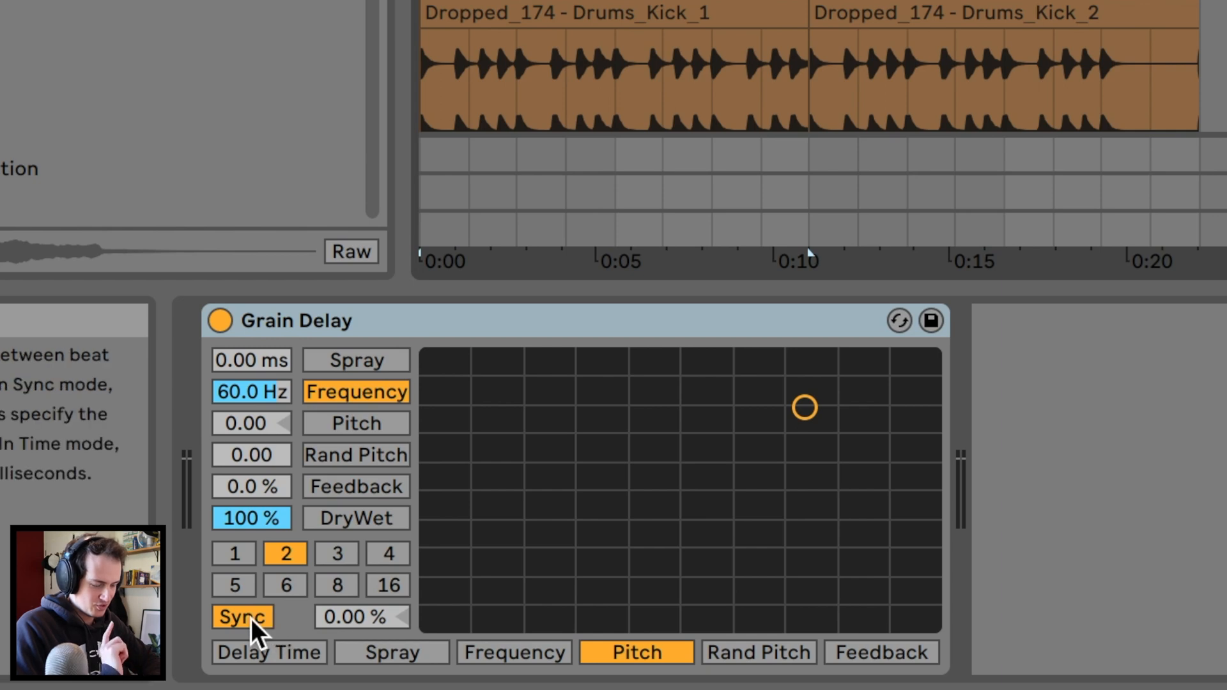
pyautogui.click(251, 619)
pyautogui.moveTo(402, 612); pyautogui.dragTo(370, 612)
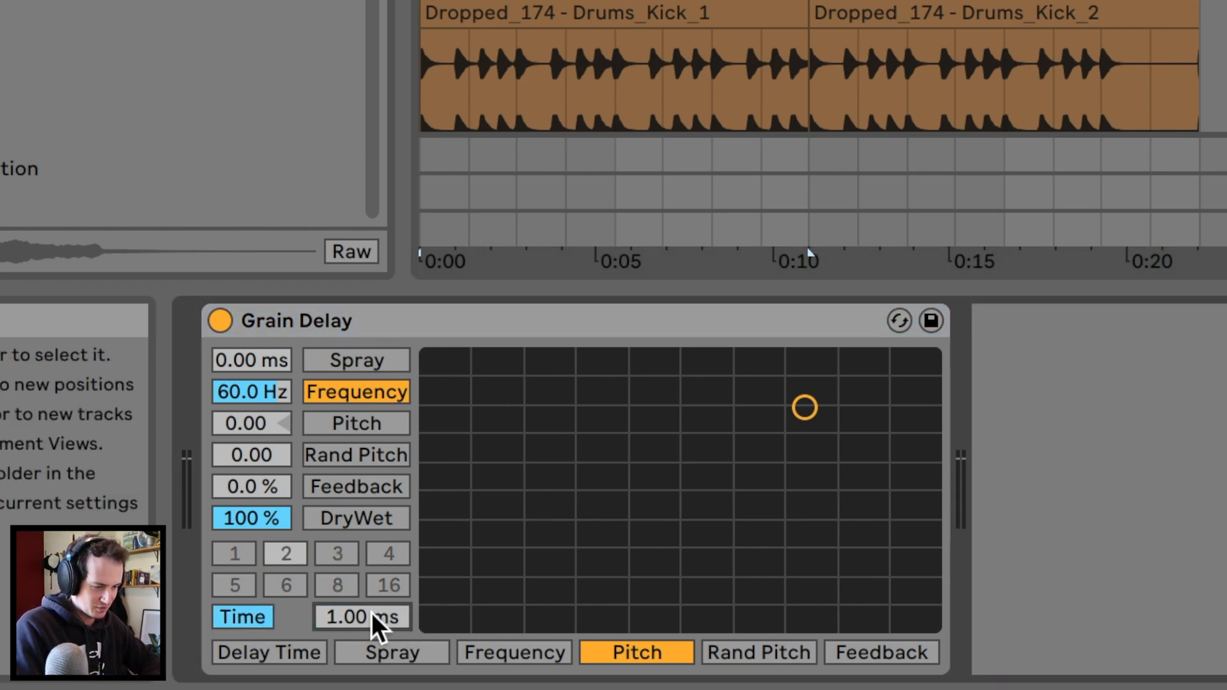
pyautogui.press('space')
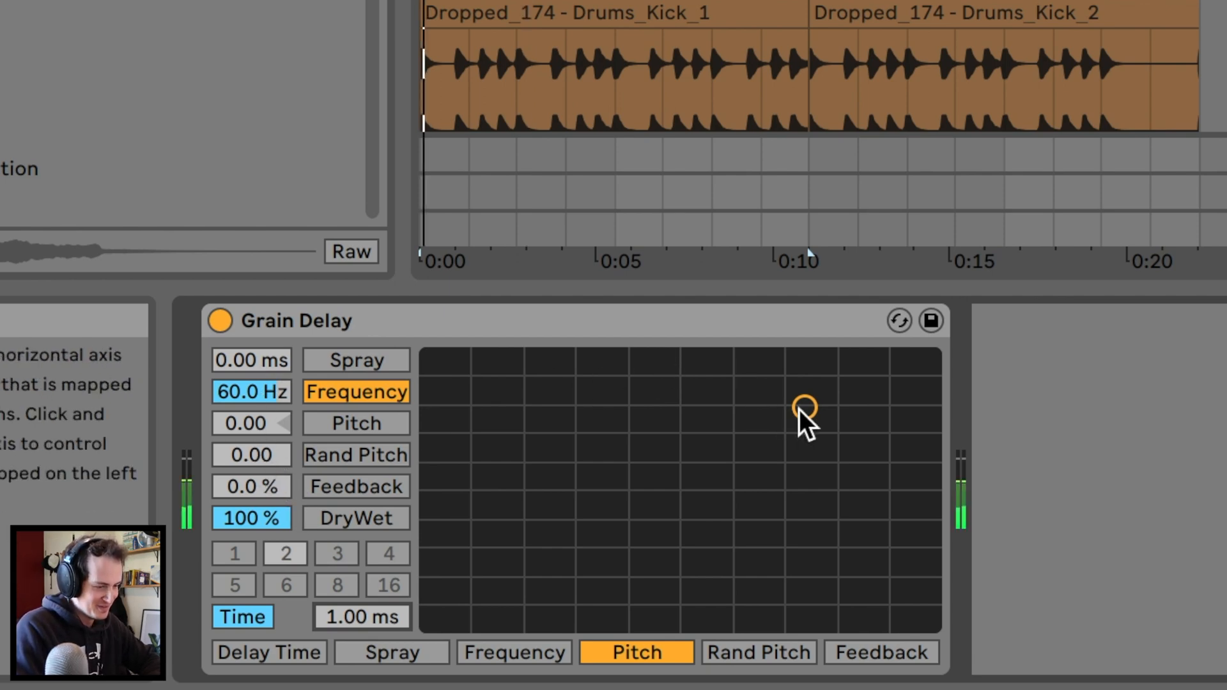
pyautogui.moveTo(798, 410); pyautogui.dragTo(648, 451)
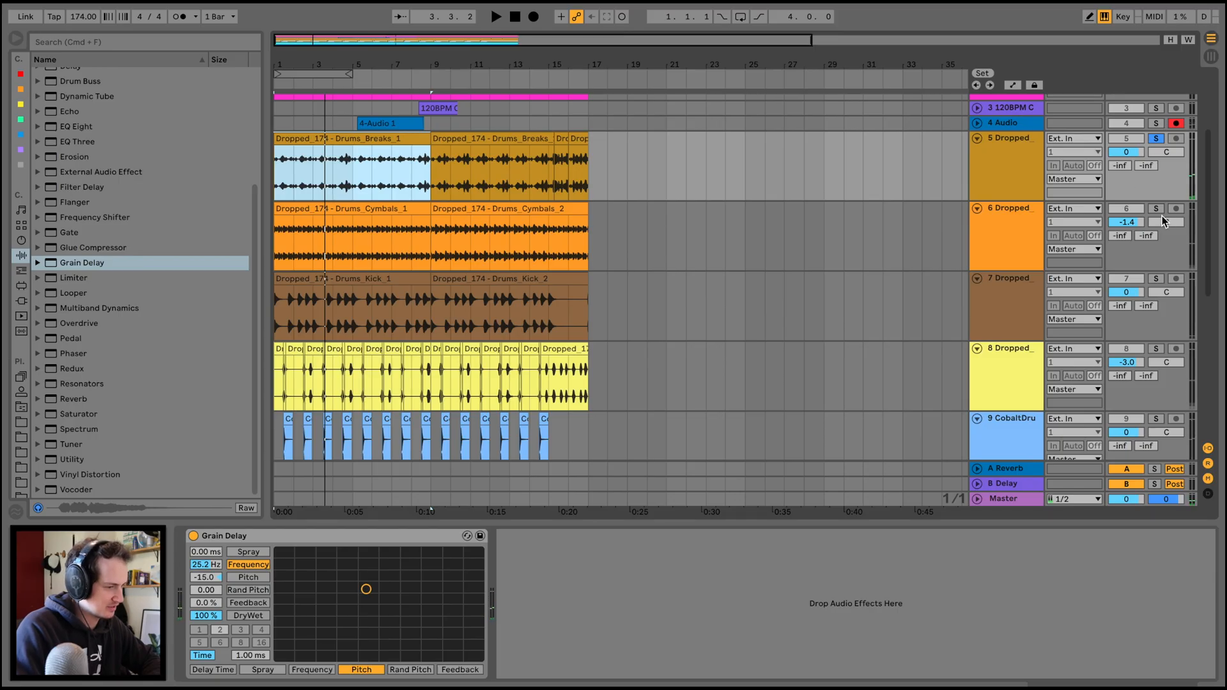
# - Solo the remaining drum tracks with the breaks and compare playback with the Grain Delay switched off and on
pyautogui.click(1155, 209)
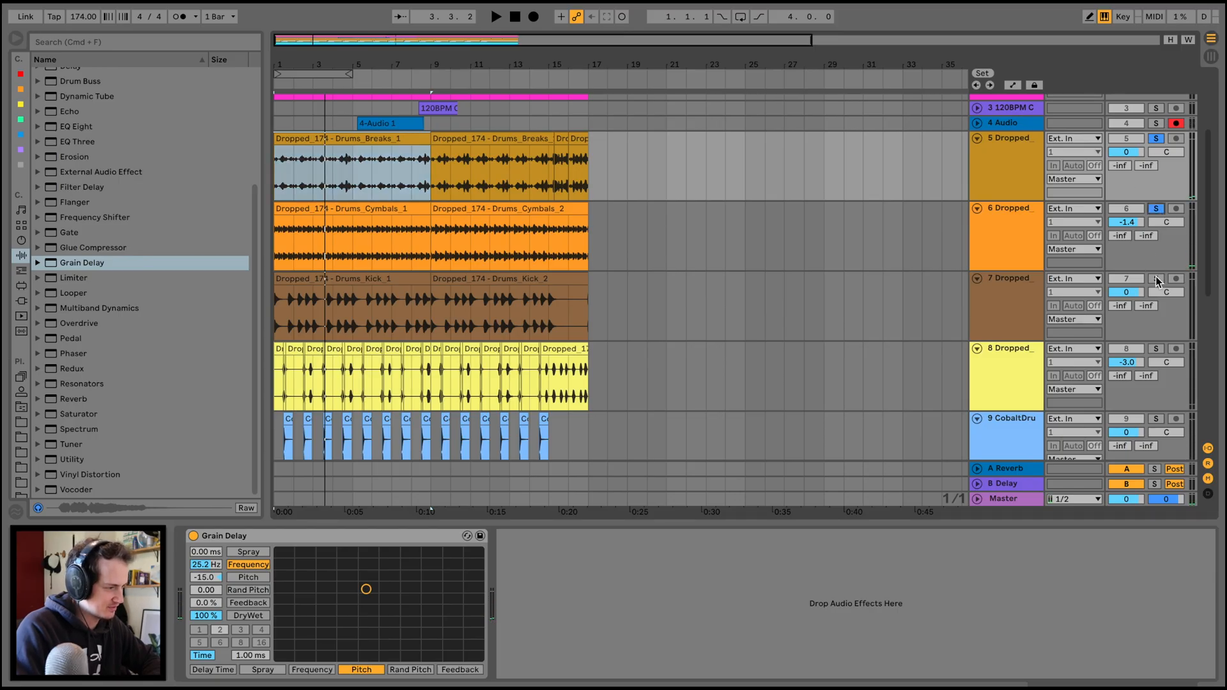
pyautogui.click(1157, 422)
pyautogui.press('space')
pyautogui.moveTo(277, 54); pyautogui.dragTo(274, 57)
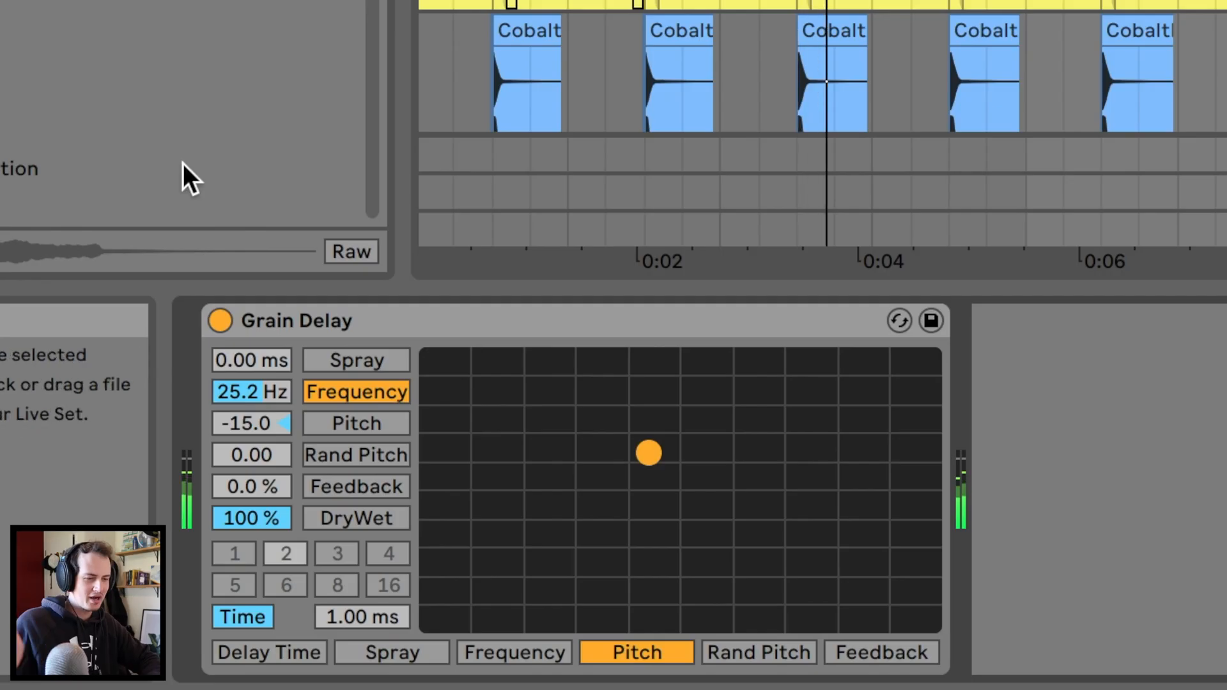
pyautogui.click(220, 318)
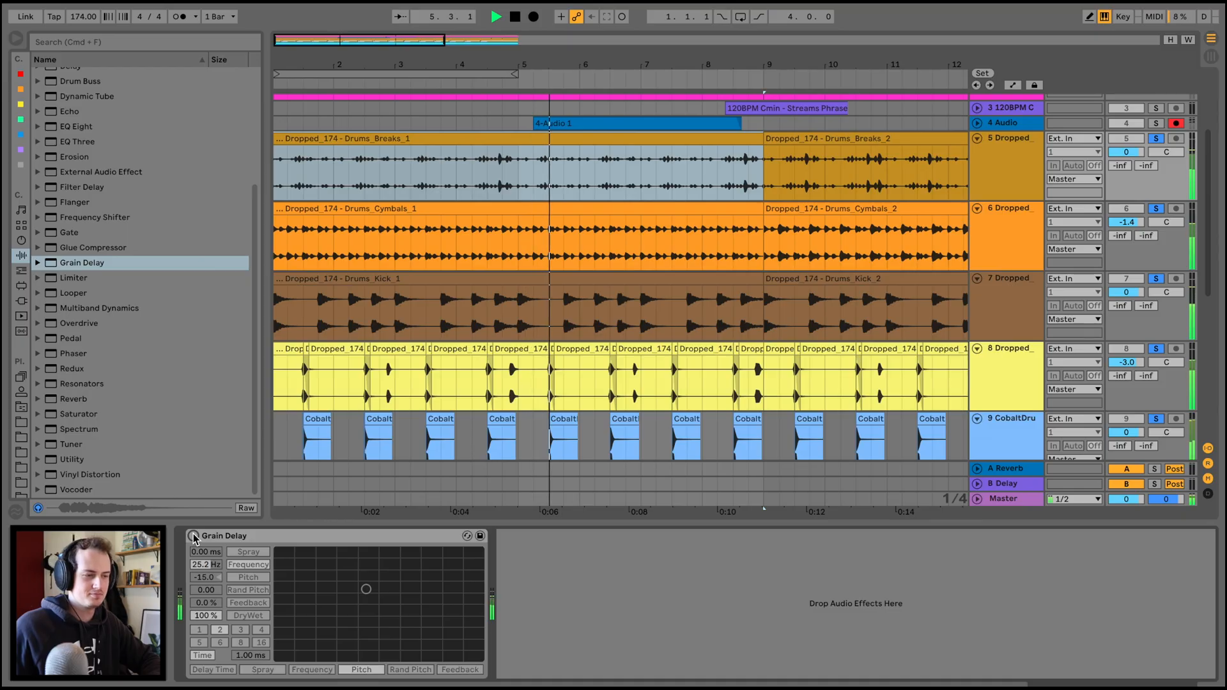
pyautogui.click(220, 320)
pyautogui.press('space')
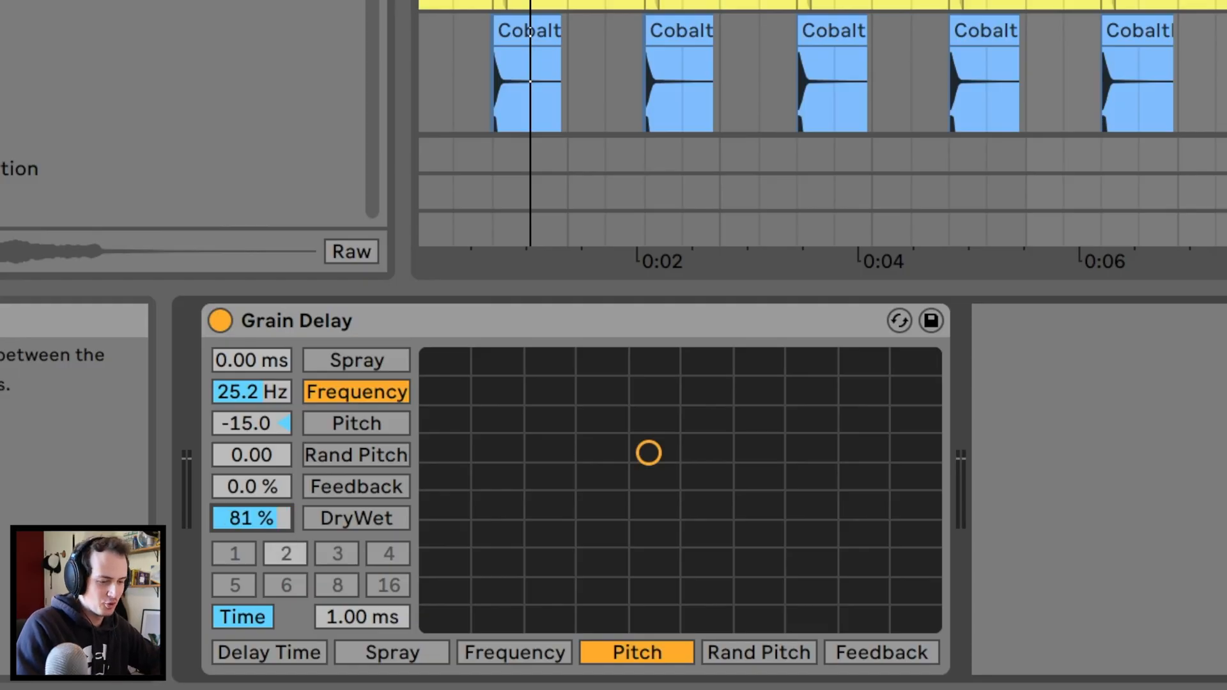
# - Try the breaks' Grain Delay at 100% dry/wet with 19.3 Hz and -23.0 pitch, and with 55.9 Hz and -19.6 pitch
pyautogui.moveTo(275, 518); pyautogui.dragTo(273, 537)
pyautogui.press('space')
pyautogui.moveTo(649, 453); pyautogui.dragTo(565, 465)
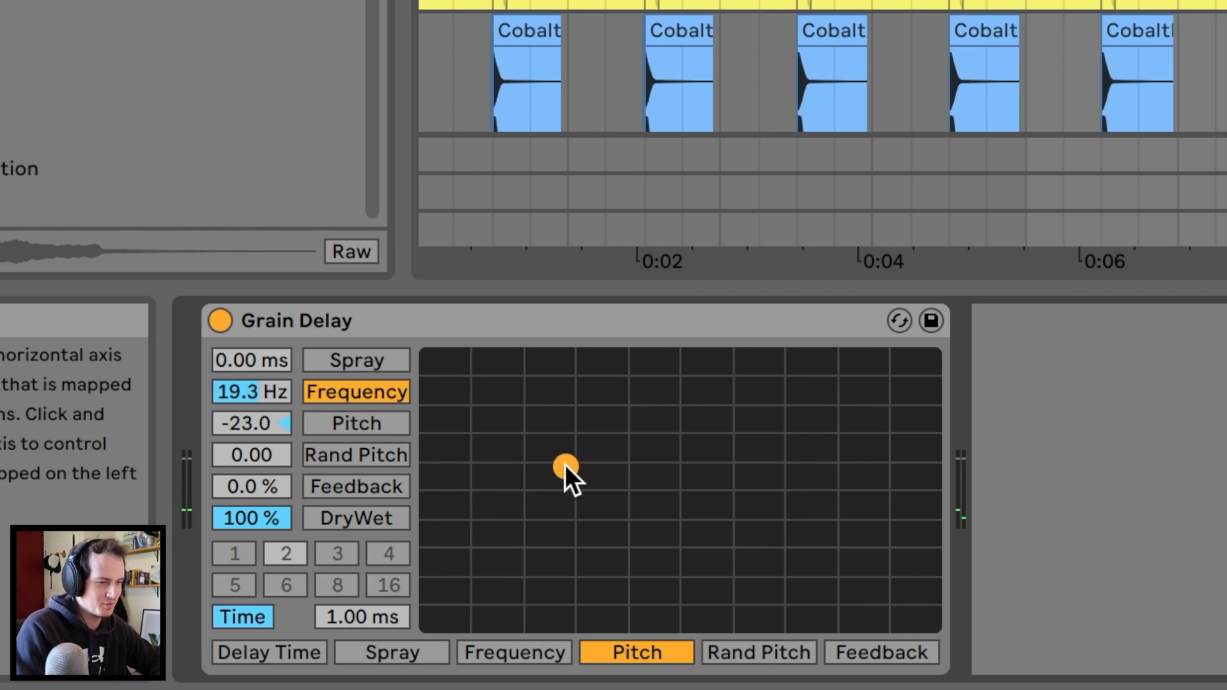
pyautogui.press('space')
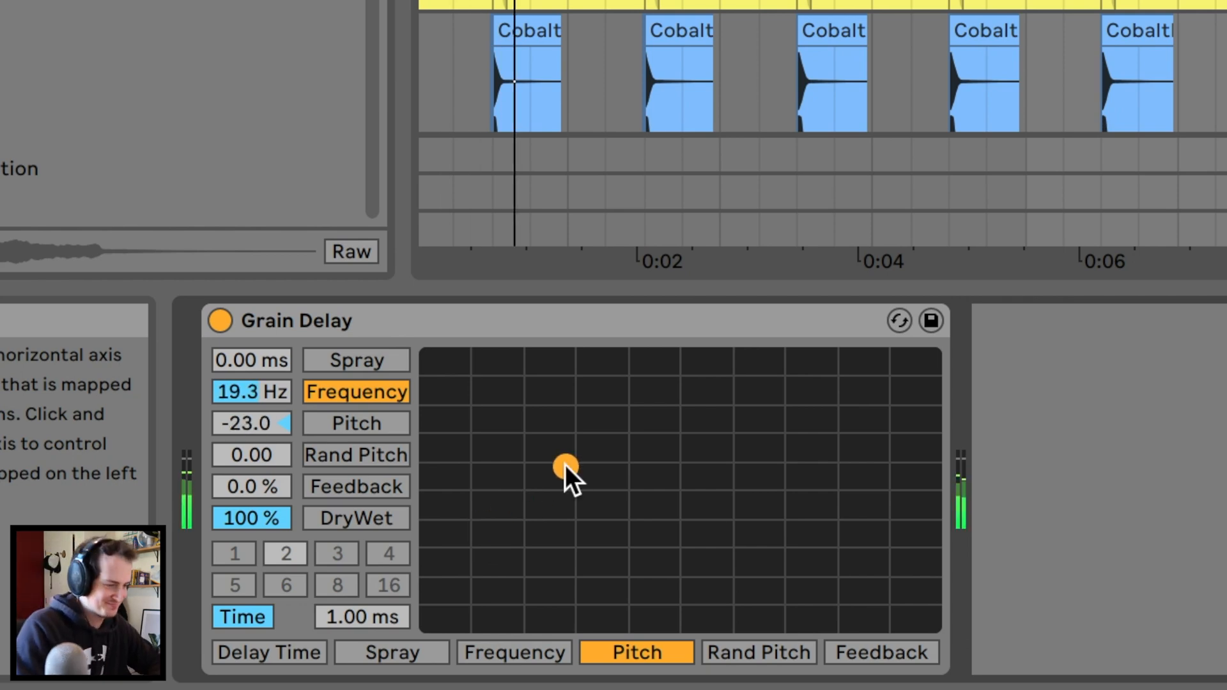
pyautogui.moveTo(565, 465); pyautogui.dragTo(601, 410)
pyautogui.press('space')
pyautogui.press('space')
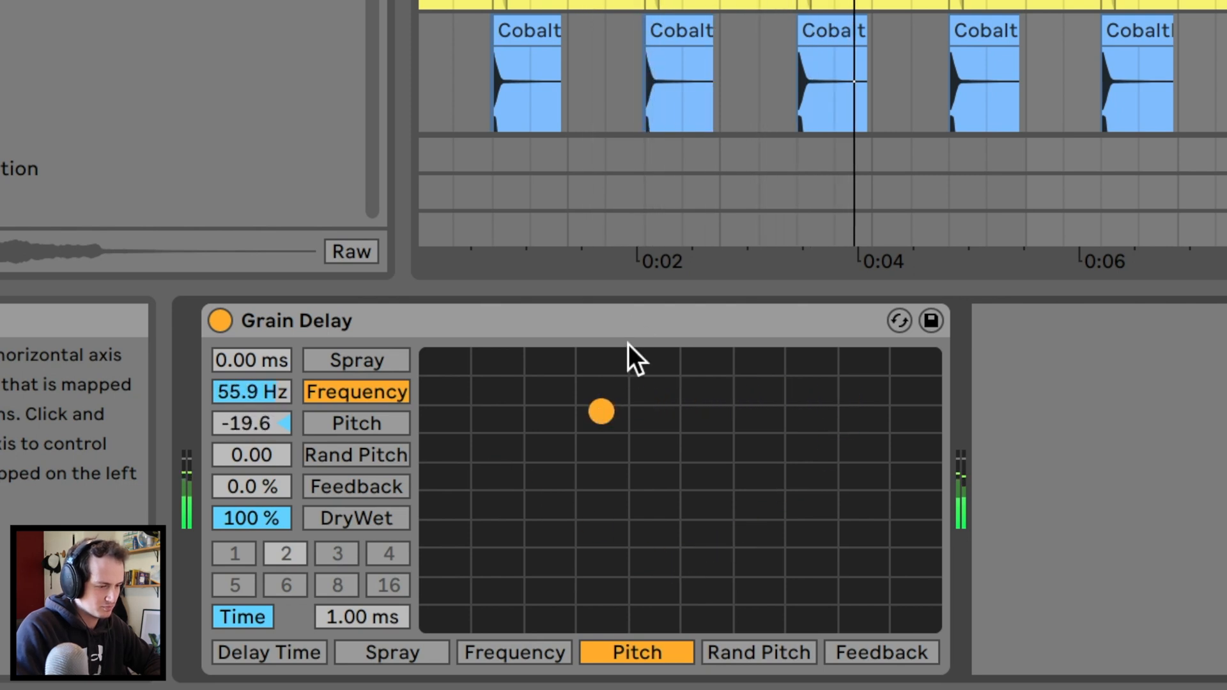
# - Move the Grain Delay to track 8, solo that track, and set the frequency to 46.2 Hz and pitch to -4.38 while listening
pyautogui.click(633, 317)
pyautogui.moveTo(633, 317); pyautogui.dragTo(427, 361)
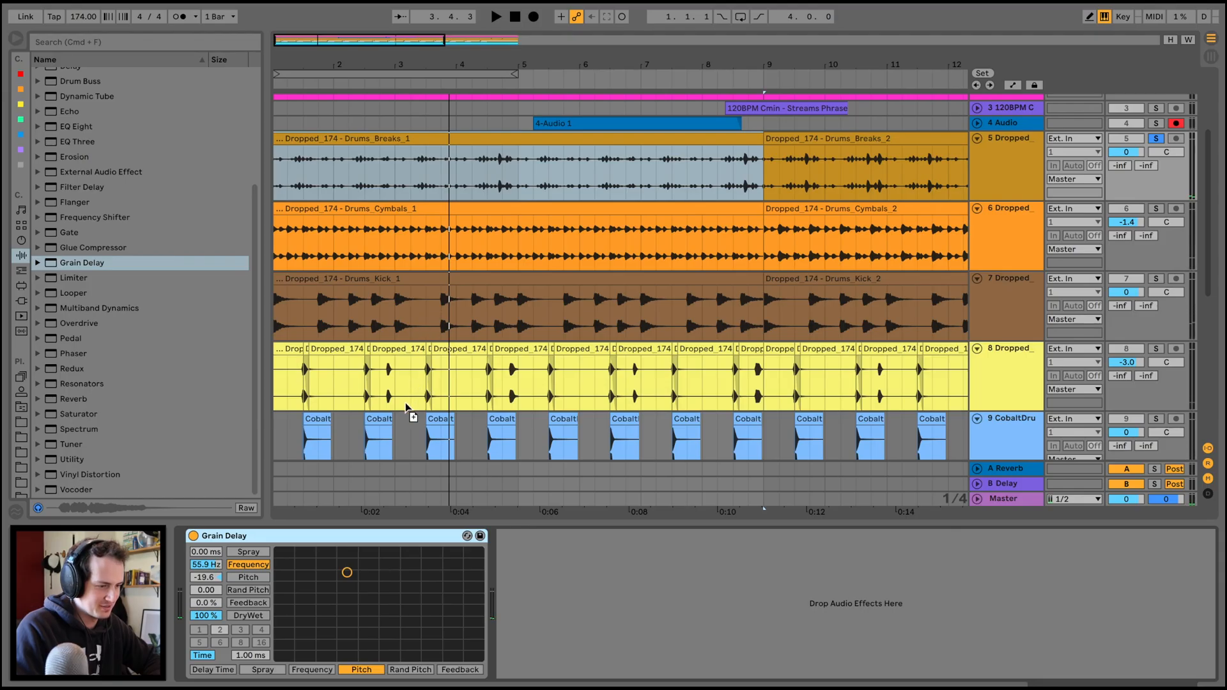
pyautogui.click(1155, 349)
pyautogui.press('space')
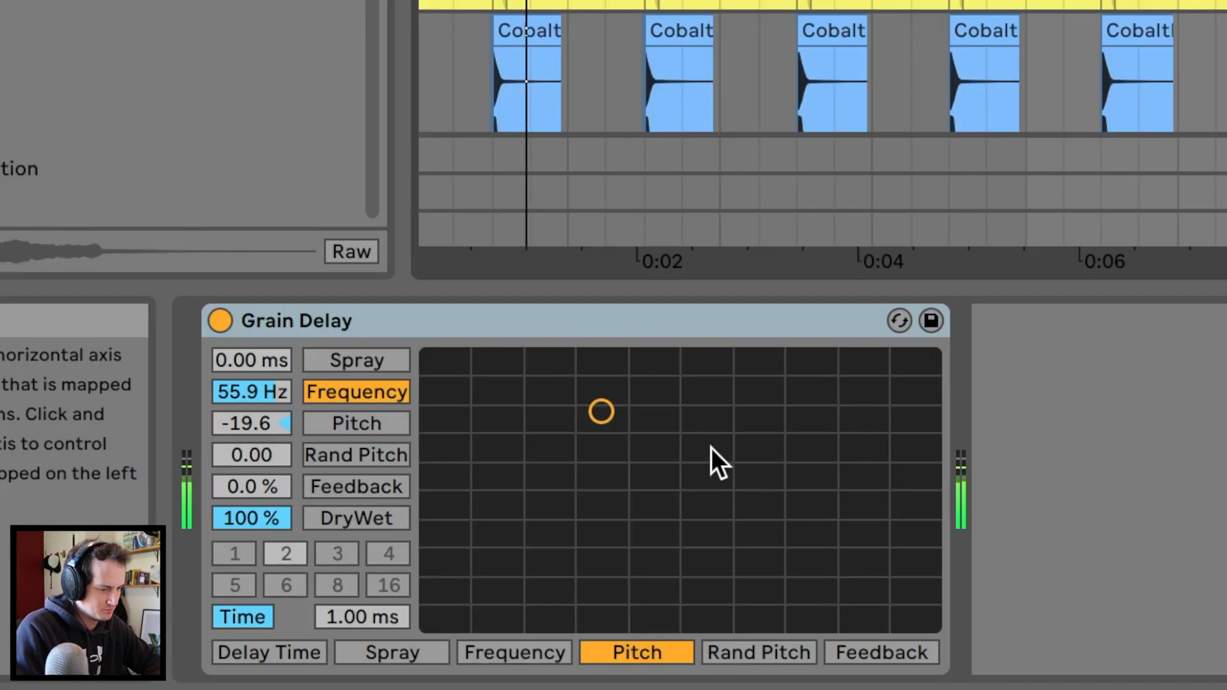
pyautogui.moveTo(395, 590); pyautogui.dragTo(373, 613)
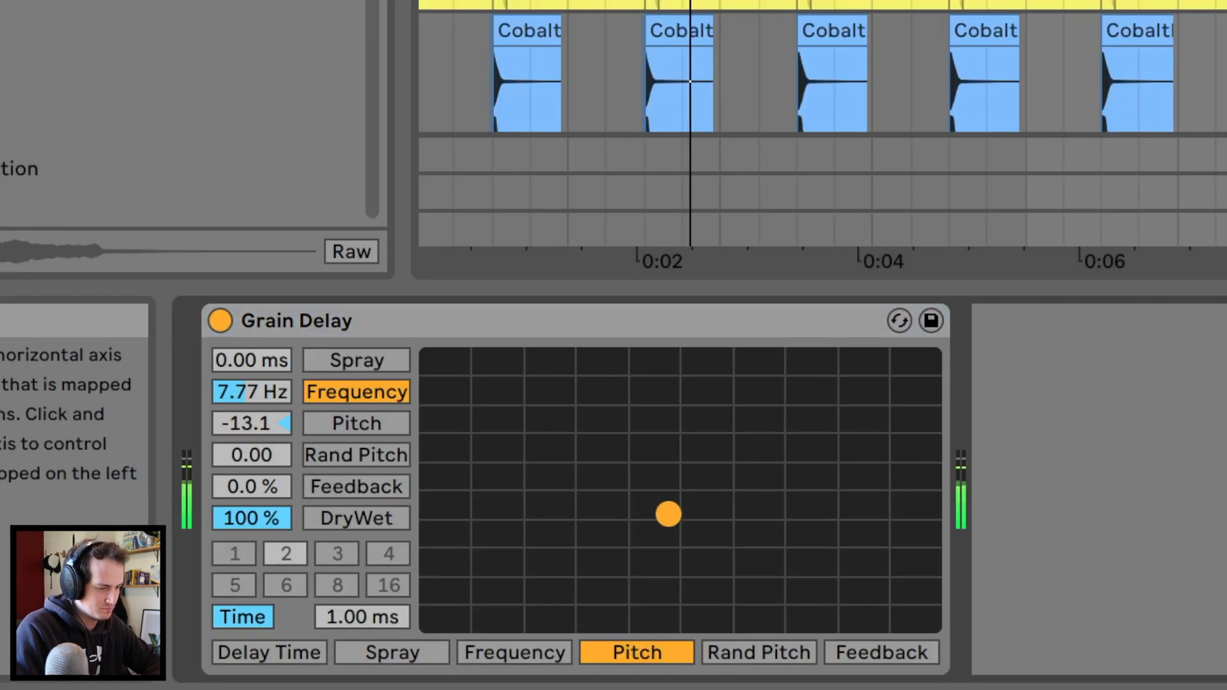
pyautogui.moveTo(669, 515); pyautogui.dragTo(474, 483)
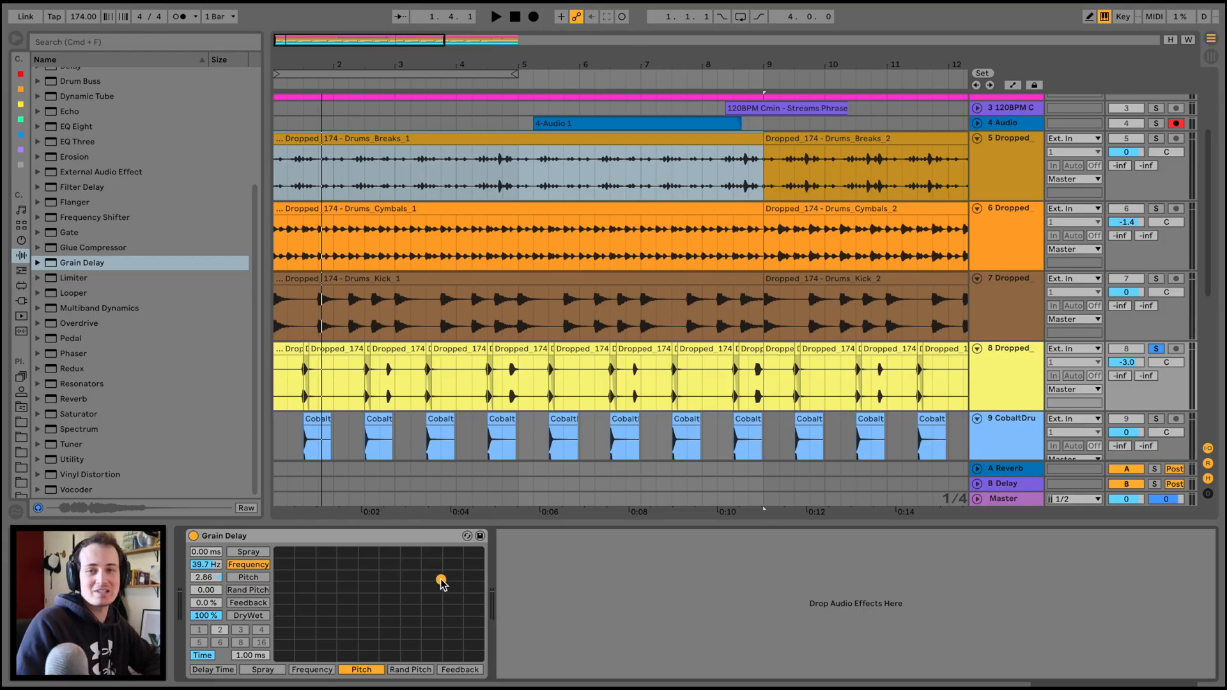
pyautogui.moveTo(441, 580); pyautogui.dragTo(412, 575)
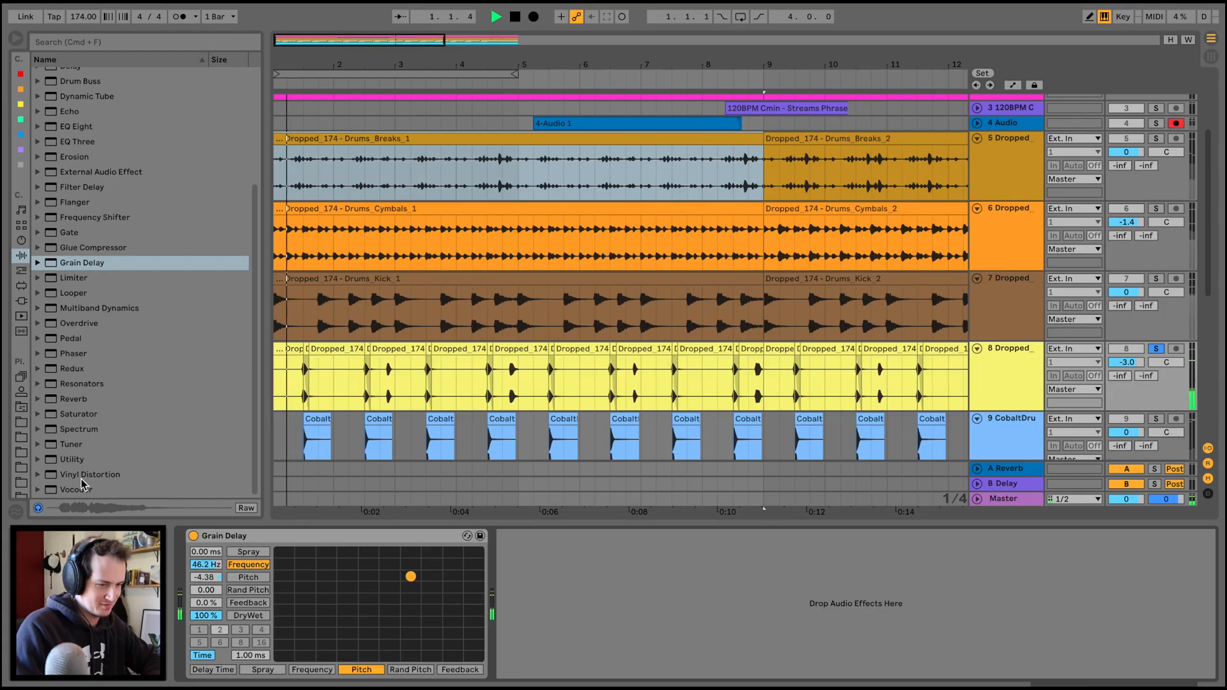
# - Add a Utility after the Grain Delay with its channel mode set to Left, and group both devices into an audio effect rack
pyautogui.moveTo(72, 459); pyautogui.dragTo(532, 586)
pyautogui.click(531, 577)
pyautogui.click(529, 586)
pyautogui.keyDown('shift'); pyautogui.click(380, 537); pyautogui.keyUp('shift')
pyautogui.press('space')
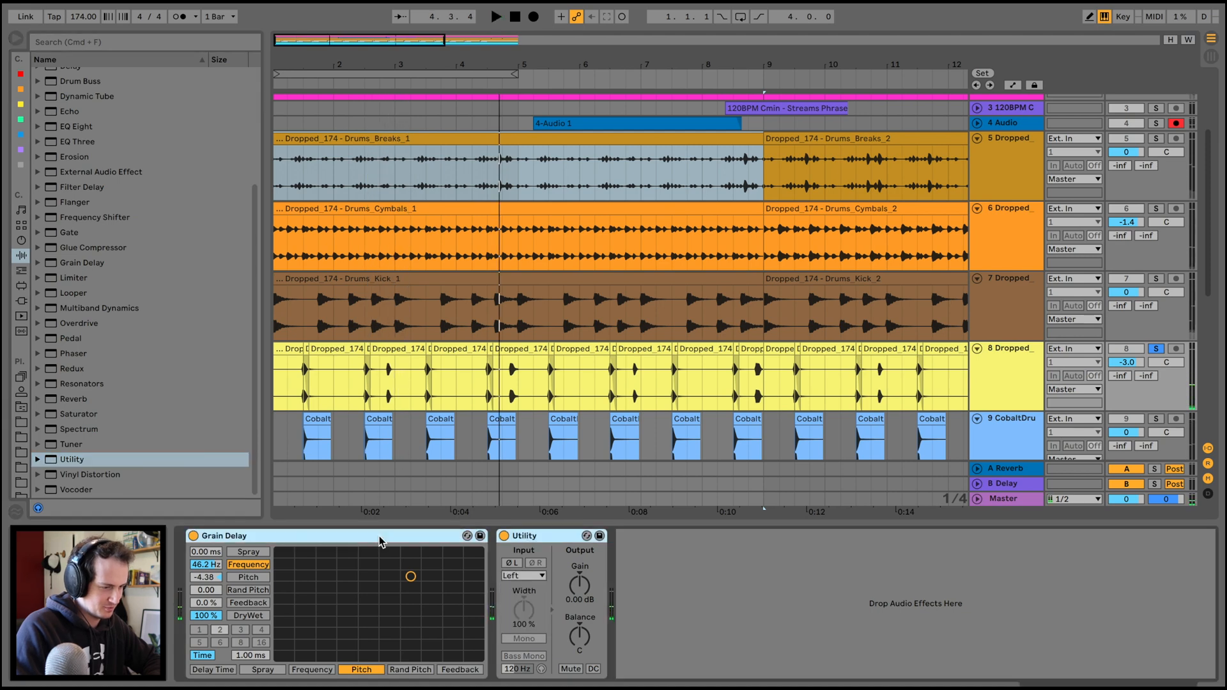
pyautogui.press('super+g')
pyautogui.click(175, 538)
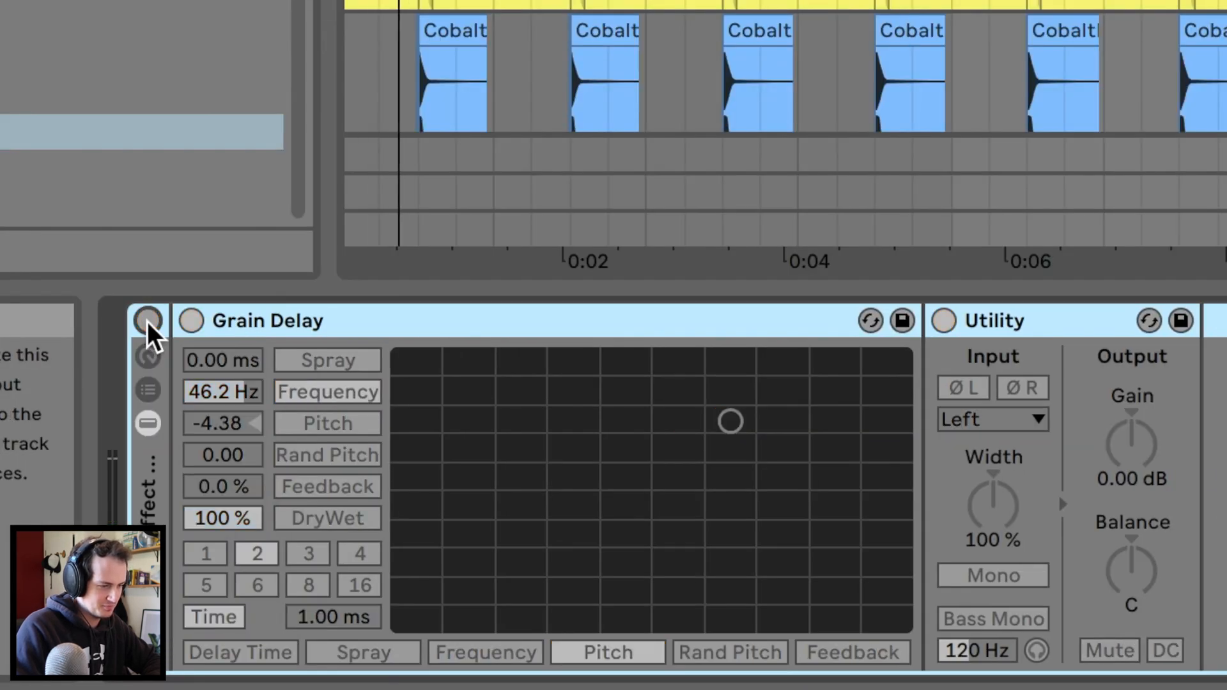
pyautogui.click(148, 321)
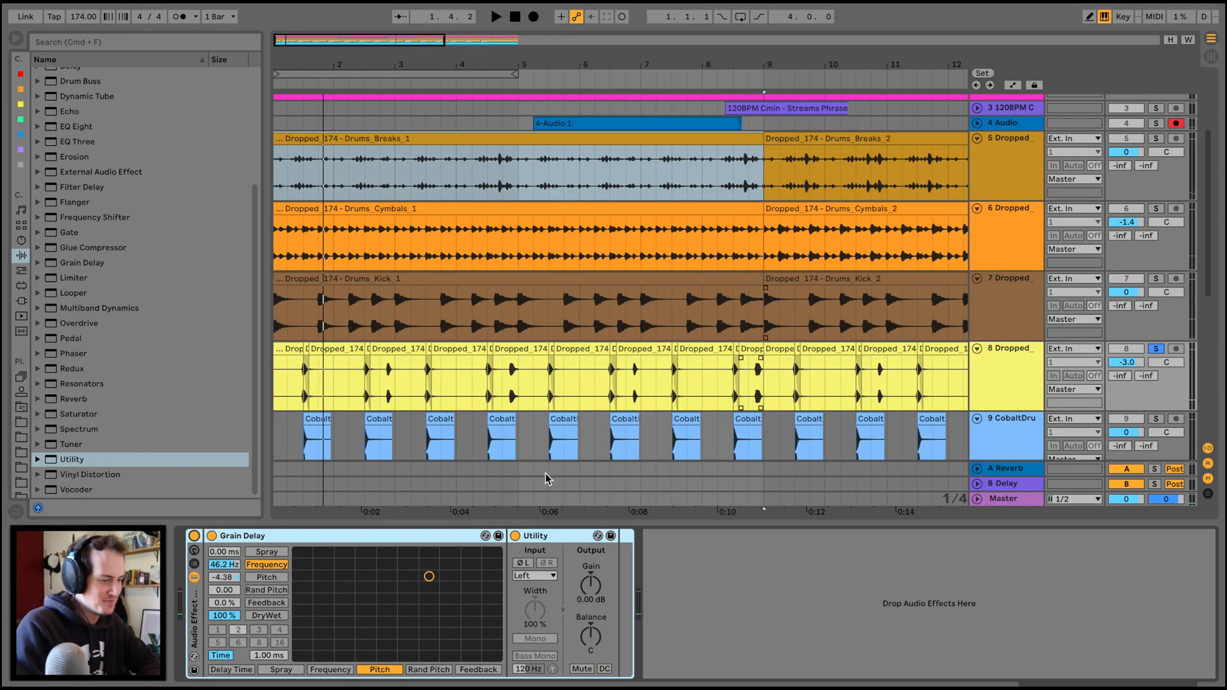
pyautogui.click(514, 536)
pyautogui.press('space')
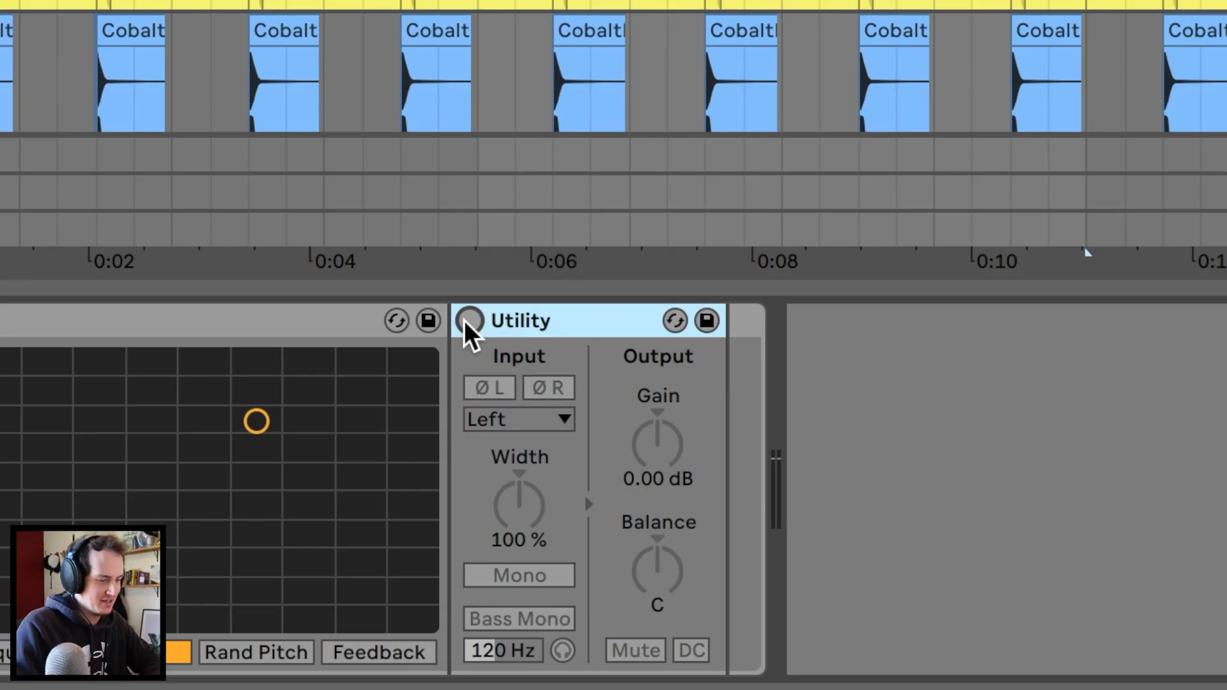
pyautogui.click(514, 540)
pyautogui.click(533, 419)
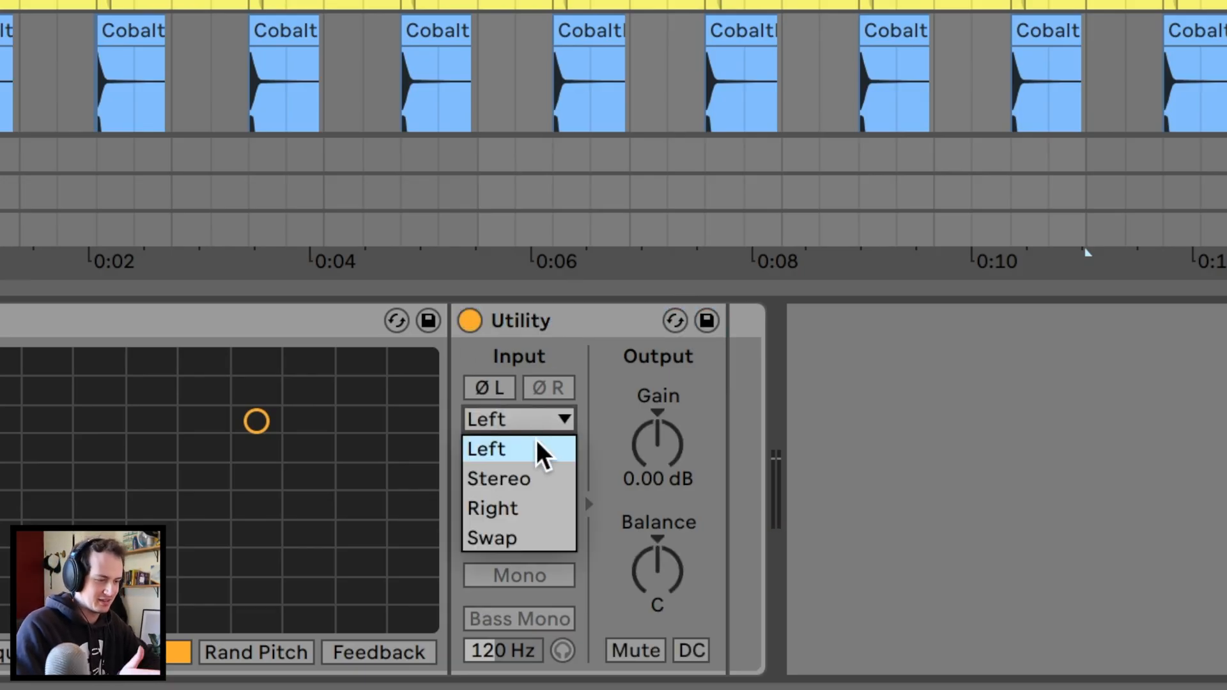
pyautogui.click(538, 450)
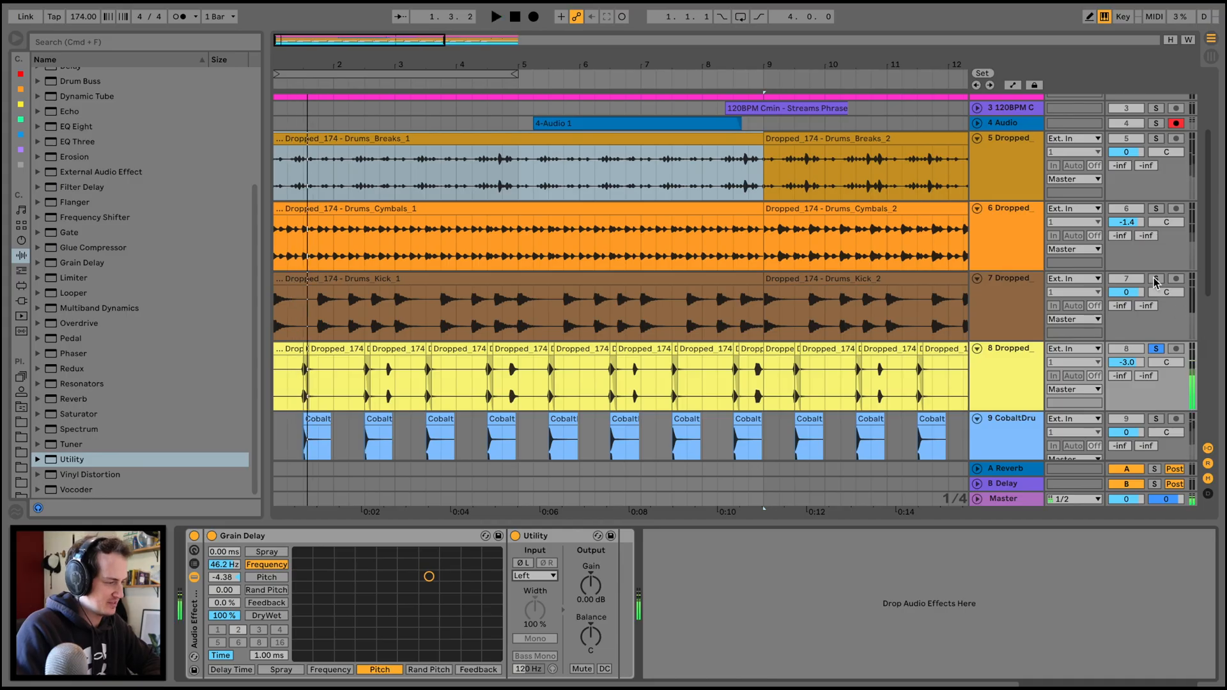
# - Solo the kick, cymbals and breaks tracks and play them together
pyautogui.click(1155, 279)
pyautogui.press('space')
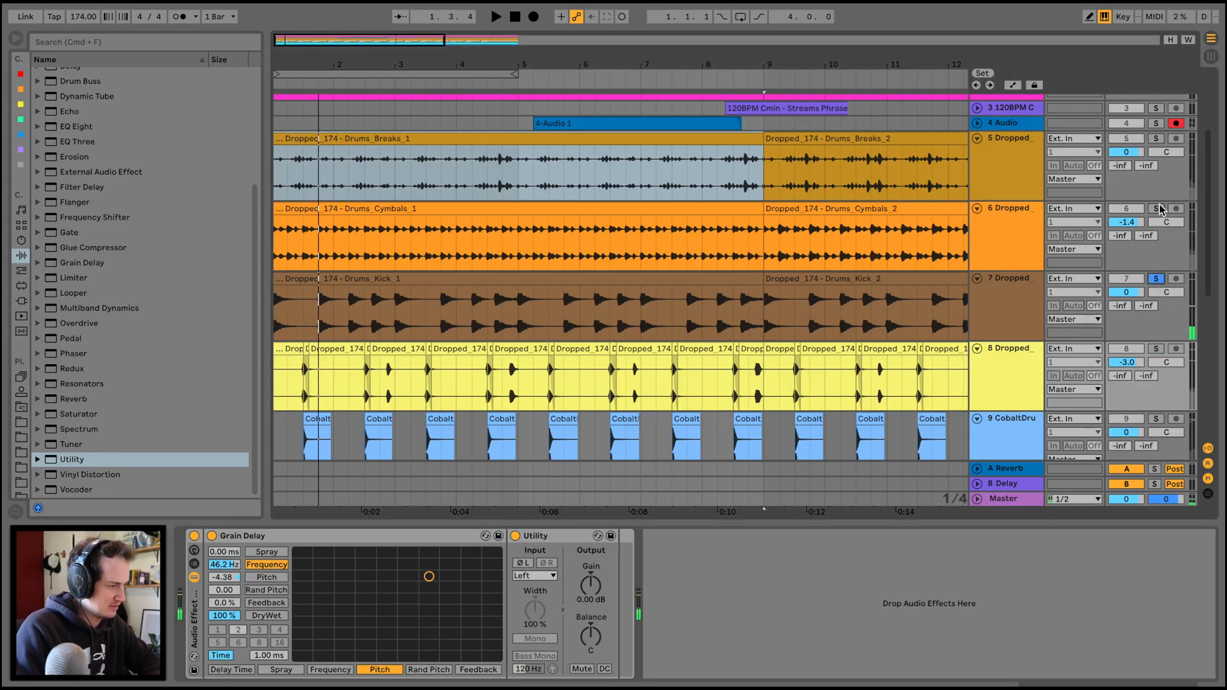
pyautogui.click(1155, 138)
pyautogui.press('space')
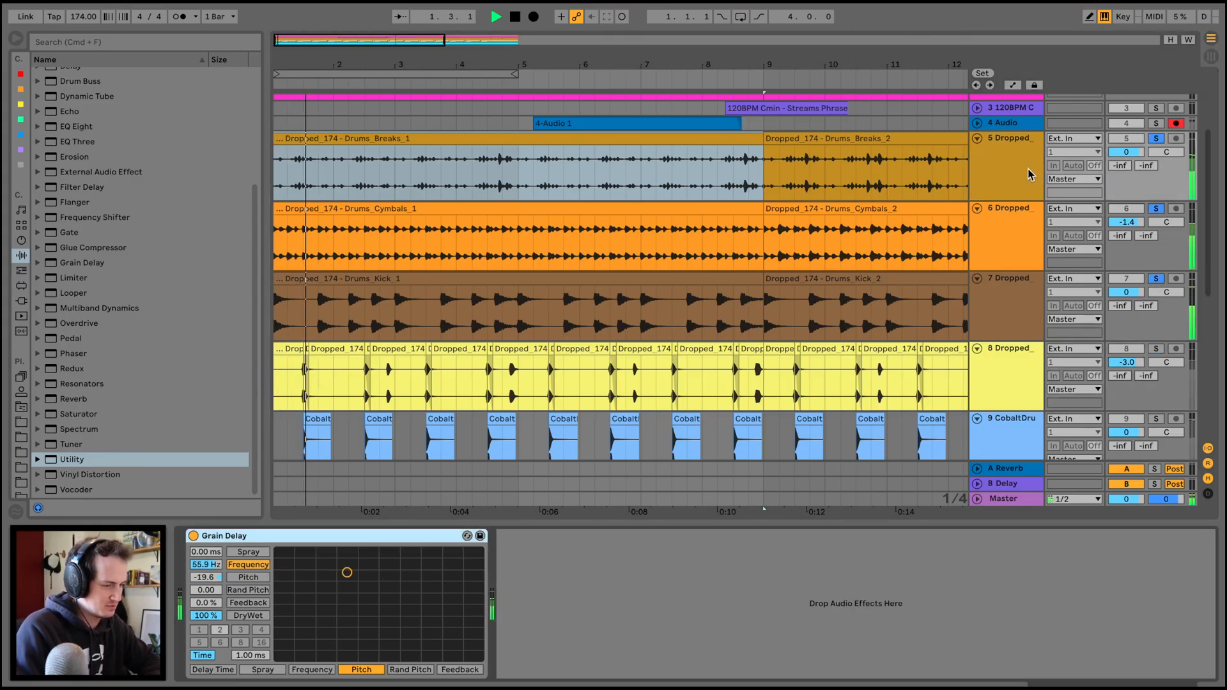
# - Play all tracks without solo, adjust track 8's volume, trying -1.0 dB, and set the breaks' Grain Delay to 14.8 Hz and -25.5 pitch
pyautogui.click(1155, 349)
pyautogui.moveTo(1135, 364); pyautogui.dragTo(1136, 361)
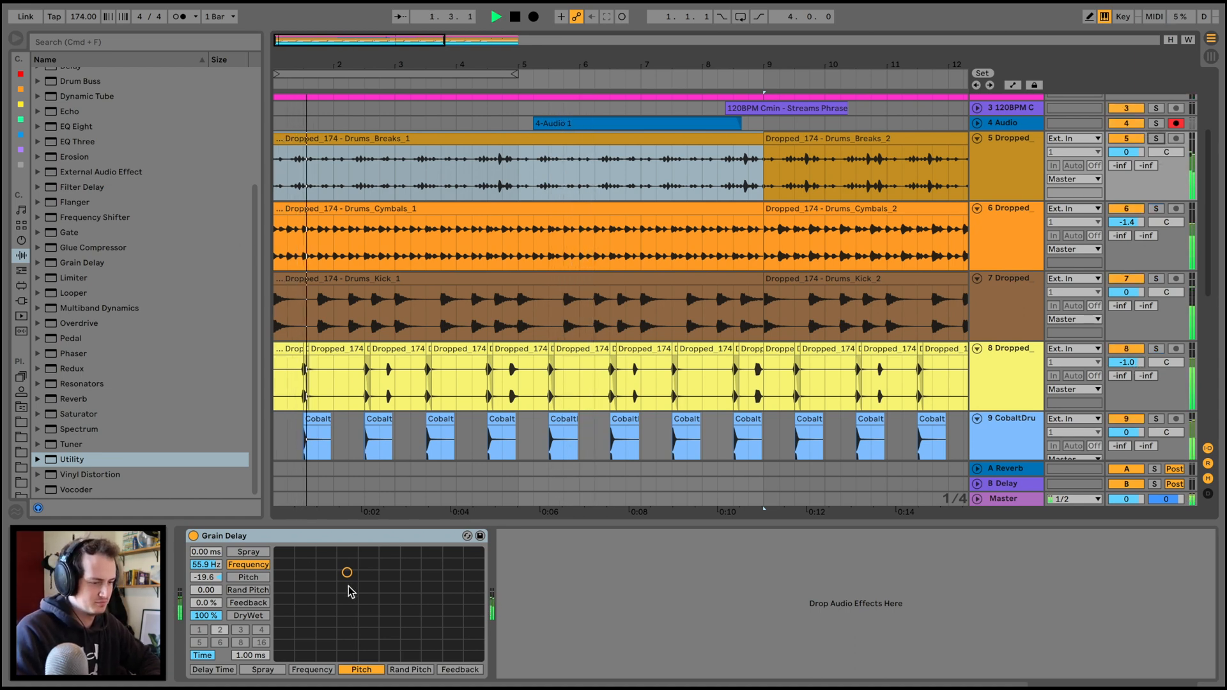
pyautogui.moveTo(346, 573); pyautogui.dragTo(323, 600)
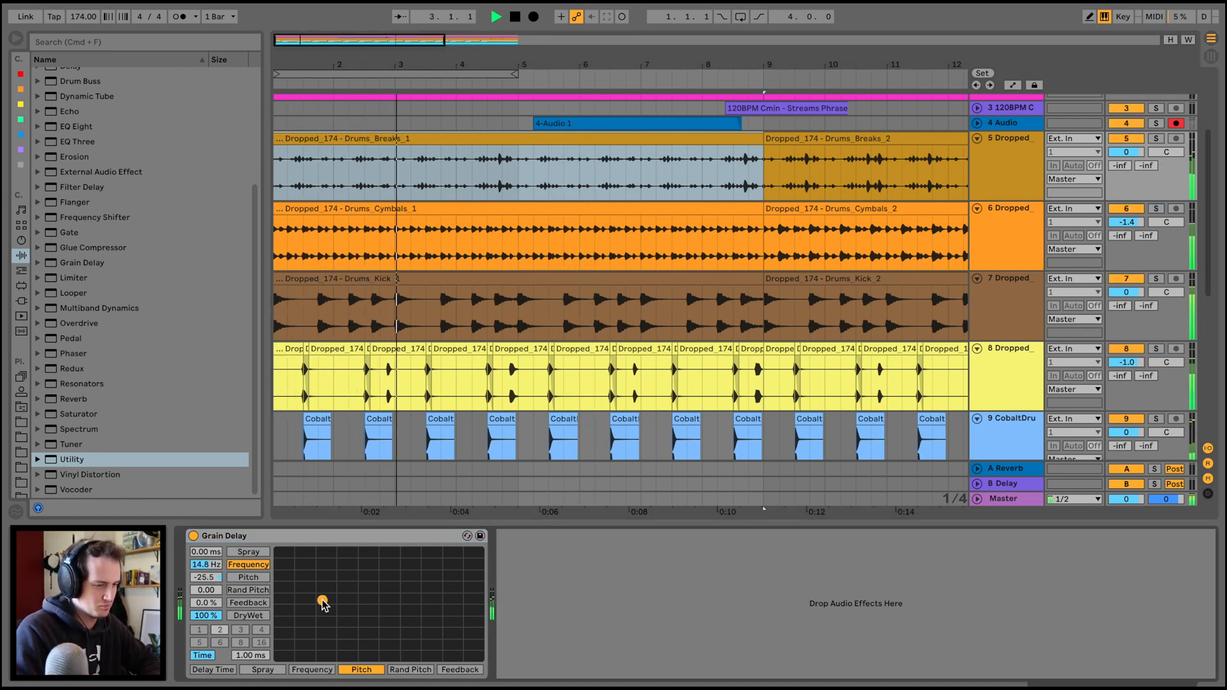
pyautogui.moveTo(1127, 363)
pyautogui.mouseDown()
pyautogui.moveTo(1127, 335)
pyautogui.moveTo(1128, 372)
pyautogui.mouseUp()
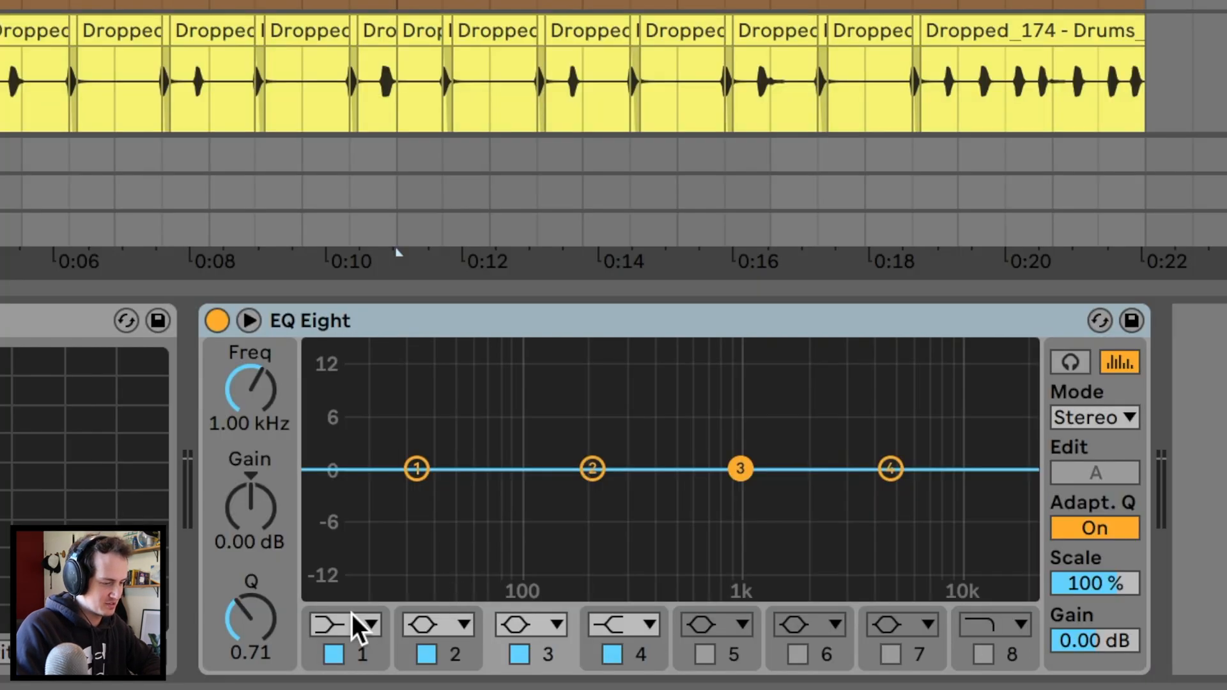
# - In EQ Eight, make band 1 a low cut at 178 Hz with Q 0.47 and boost band 3 by 1.36 dB at 1.63 kHz
pyautogui.click(353, 620)
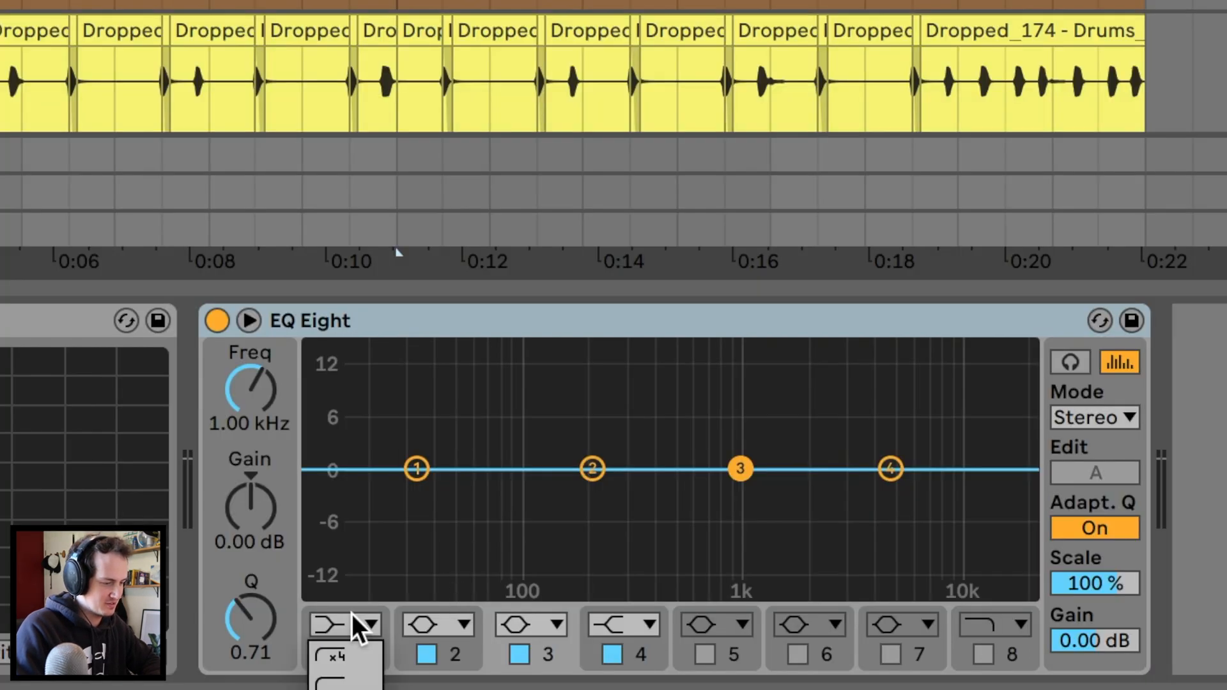
pyautogui.click(345, 682)
pyautogui.moveTo(416, 497); pyautogui.dragTo(583, 527)
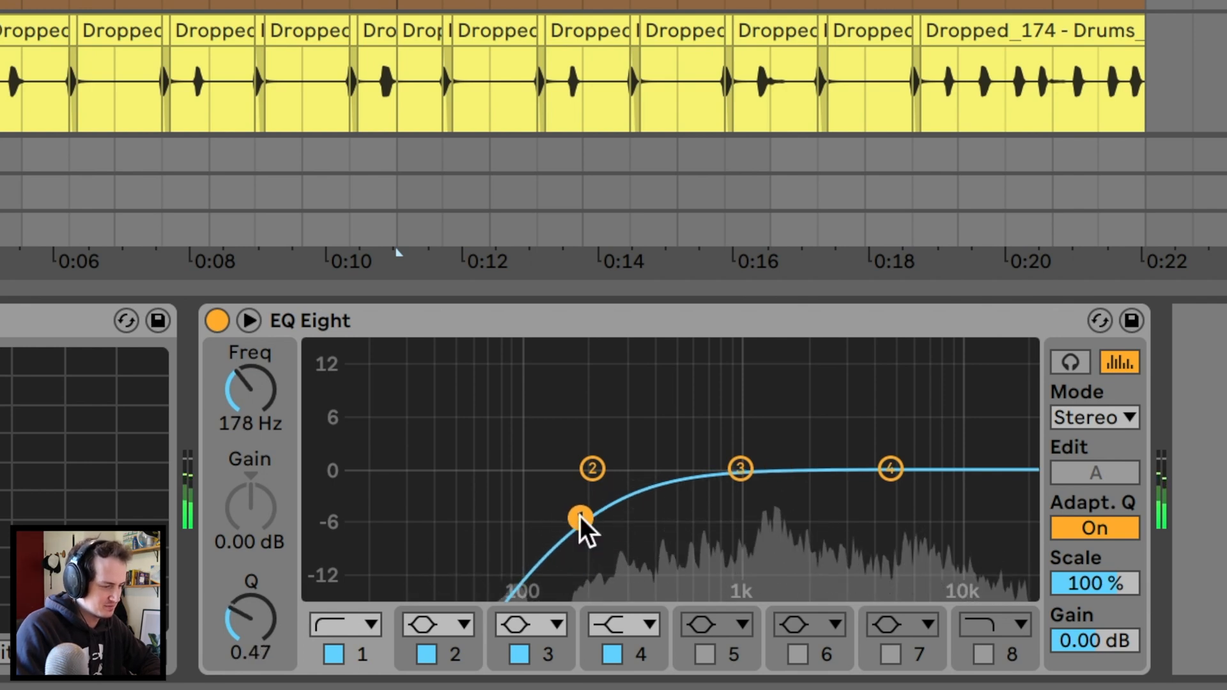
pyautogui.click(736, 474)
pyautogui.moveTo(764, 449)
pyautogui.mouseDown()
pyautogui.moveTo(812, 405)
pyautogui.moveTo(812, 438)
pyautogui.moveTo(785, 459)
pyautogui.mouseUp()
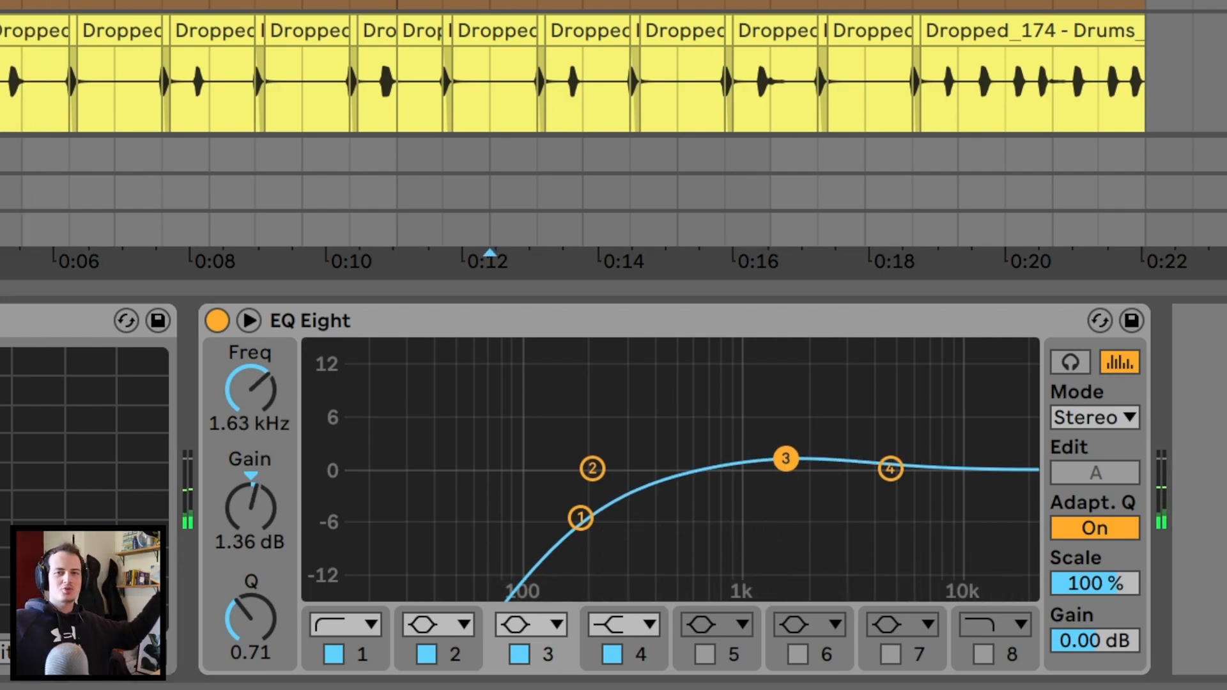